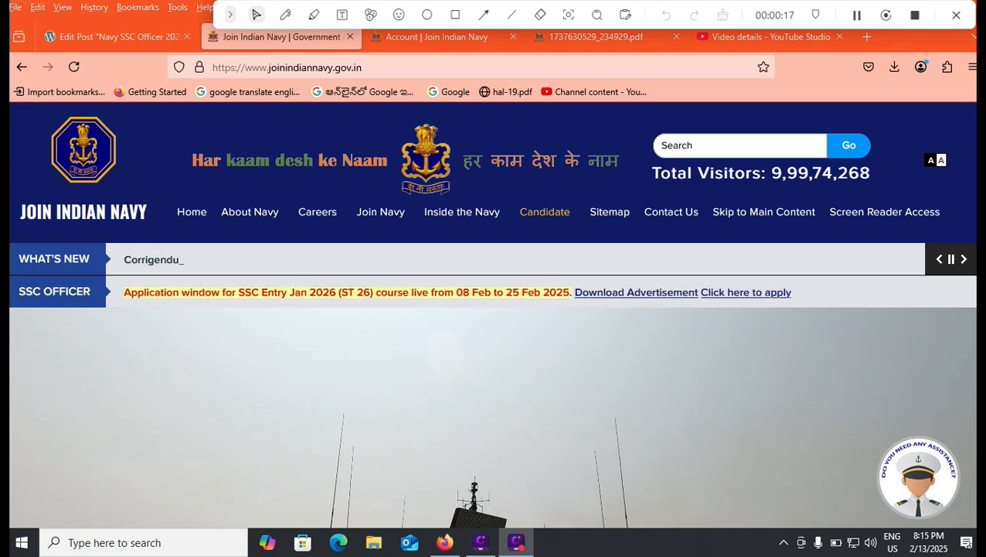
Step: View the SSC Entry Jan 2026 (ST 26) advertisement PDF, with applications open 08–25 Feb 25
click(599, 36)
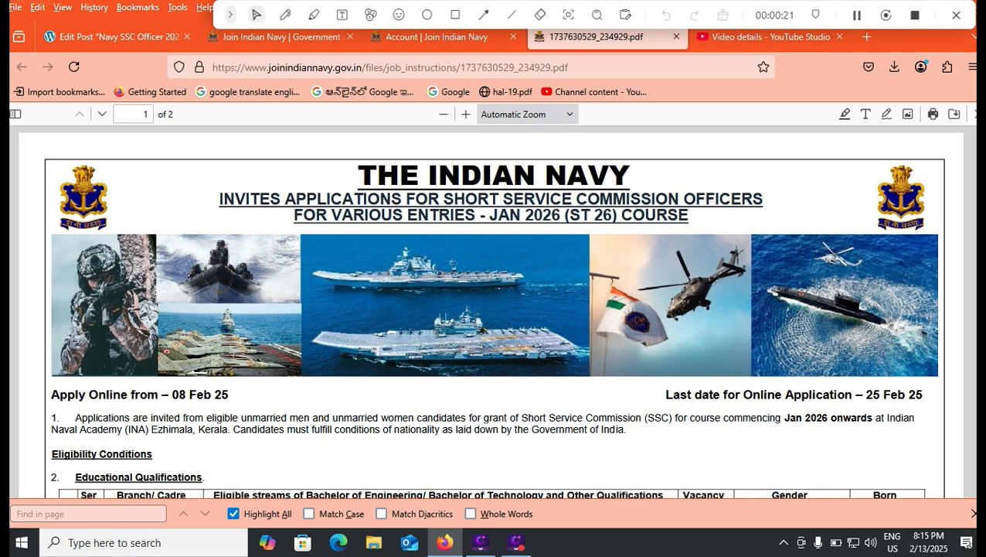
Step: Read the Navy SSC Officer WordPress post down to How to apply, then return to the correspondence-state form
click(116, 36)
scroll(503, 340, down, 10)
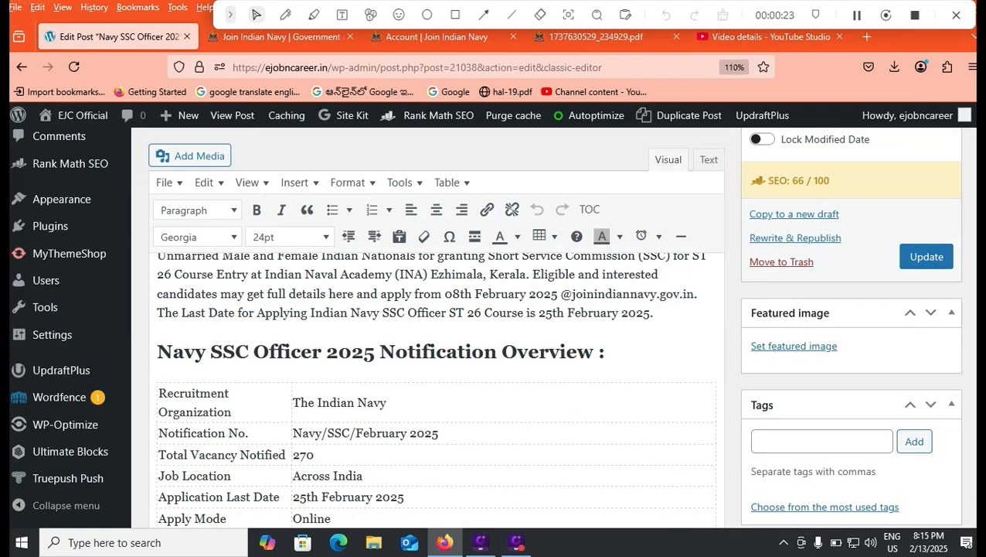
scroll(437, 387, down, 6)
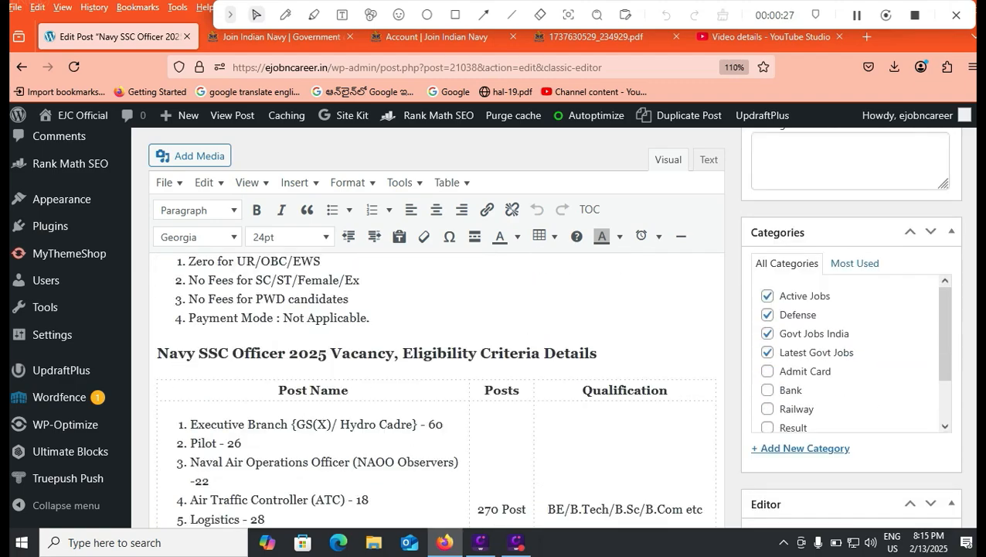
scroll(437, 386, down, 10)
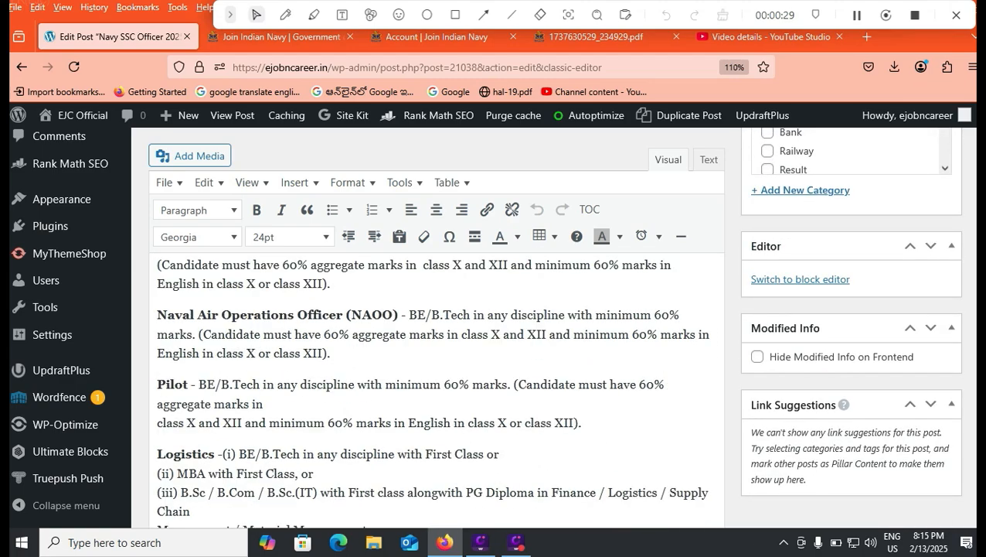
scroll(436, 386, down, 12)
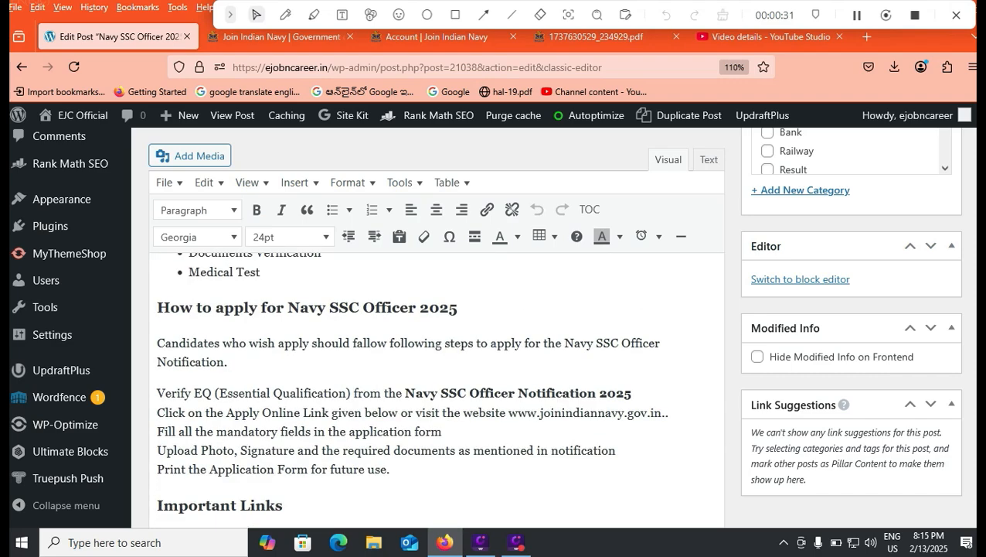
click(438, 36)
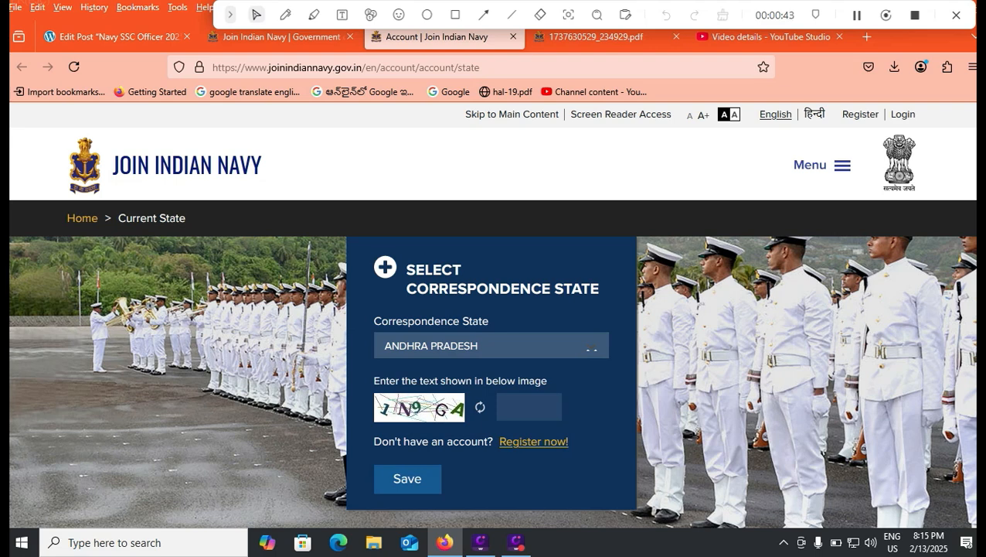
Step: Choose ANDHRA PRADESH as the correspondence state to reach the Login page
click(591, 347)
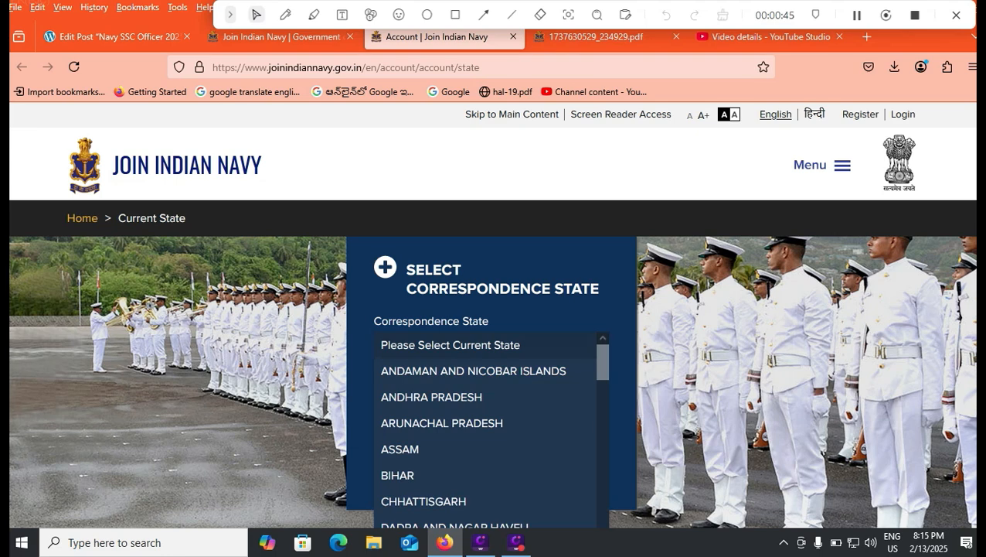
click(432, 397)
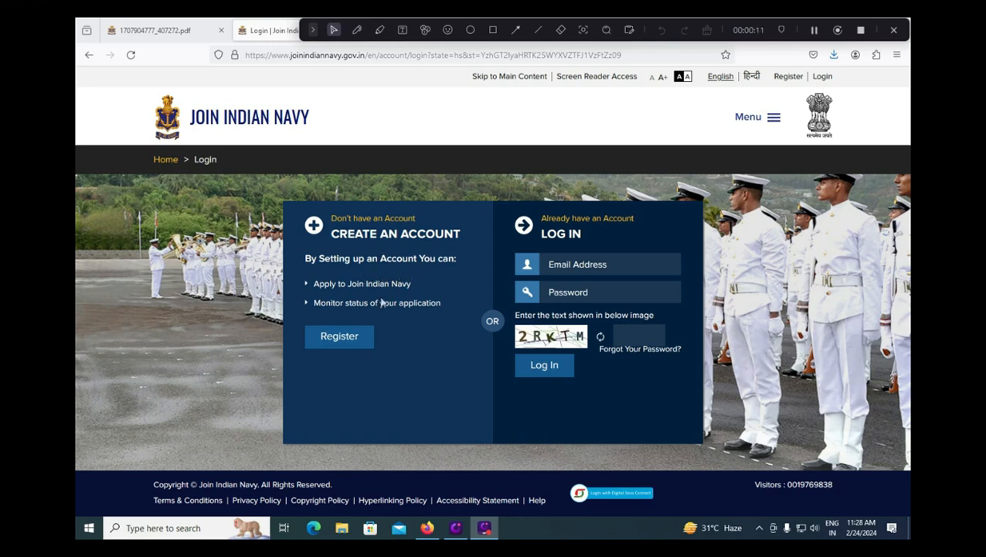
Step: Open the Registration page offering Aadhaar Virtual ID or without-Aadhaar registration
click(494, 30)
drag(297, 322, 391, 357)
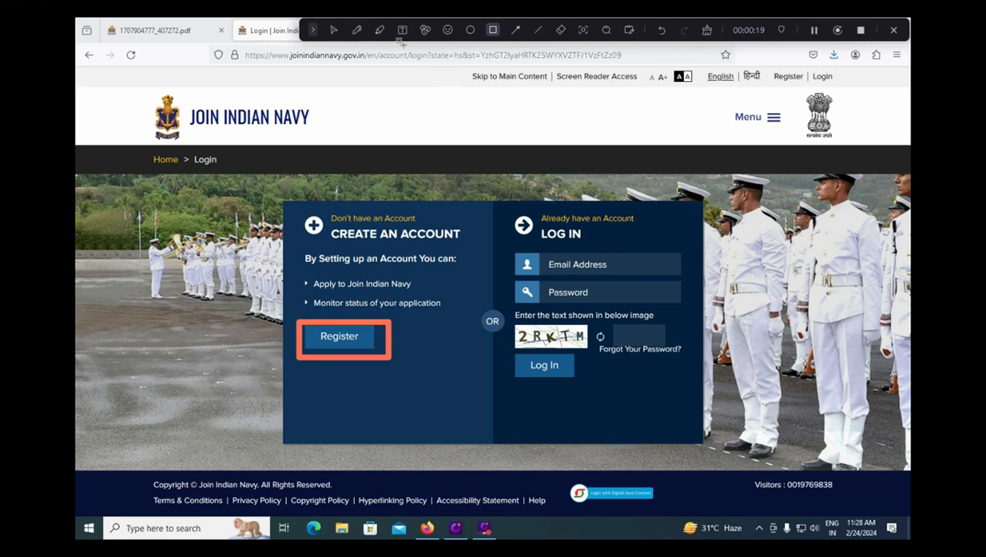
click(357, 29)
drag(616, 259, 648, 242)
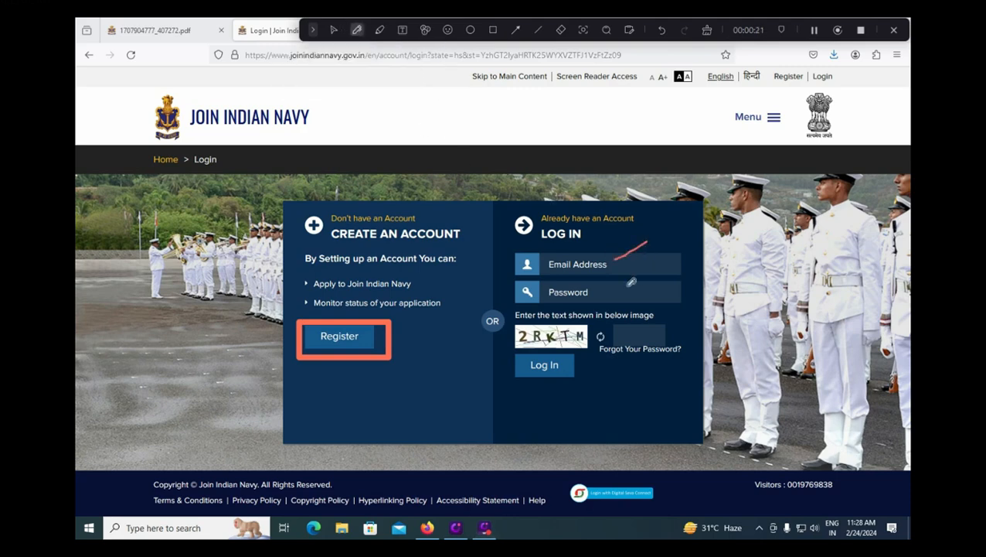
drag(626, 287, 669, 273)
drag(654, 337, 680, 323)
click(494, 29)
mouse_move(509, 348)
mouse_down()
mouse_move(521, 369)
mouse_move(583, 385)
mouse_up()
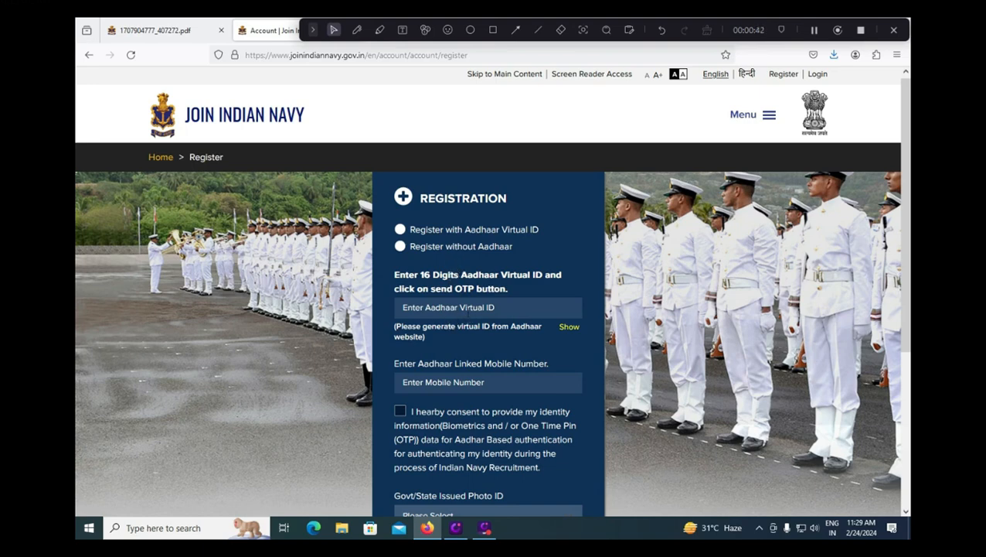
Step: Give consent for Aadhaar-based identity authentication
scroll(504, 307, down, 1)
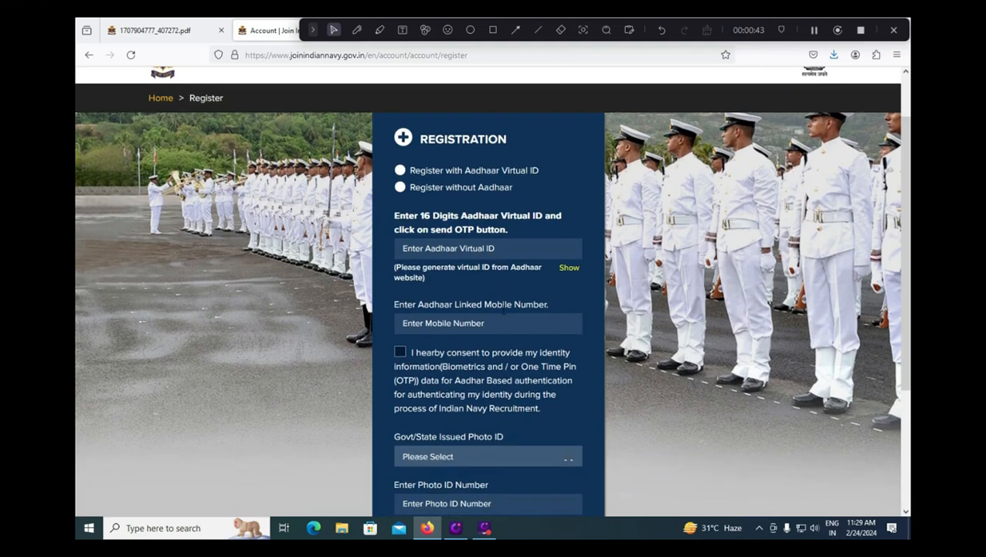
click(400, 353)
scroll(478, 364, down, 1)
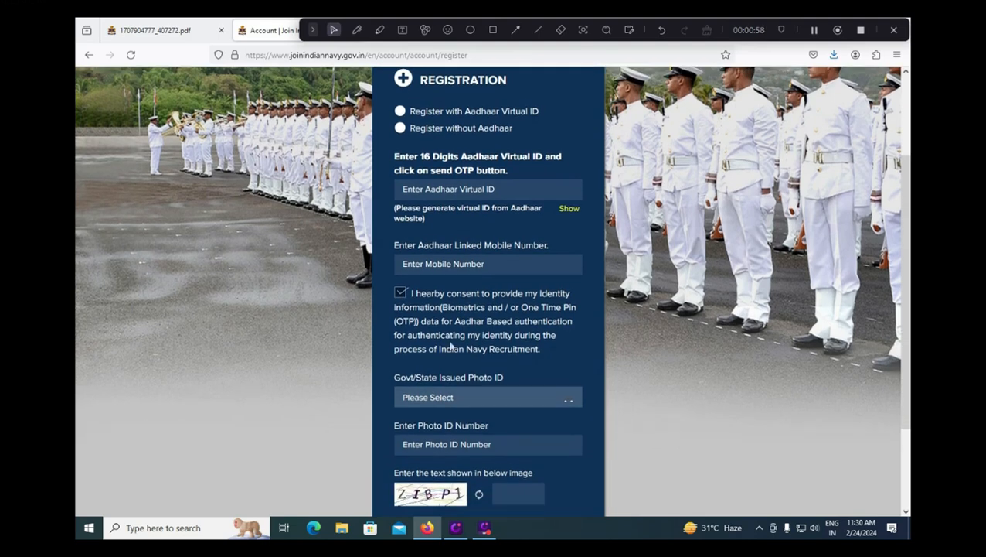
Step: Select Driving License as the Govt/State issued photo ID and start the captcha
click(461, 394)
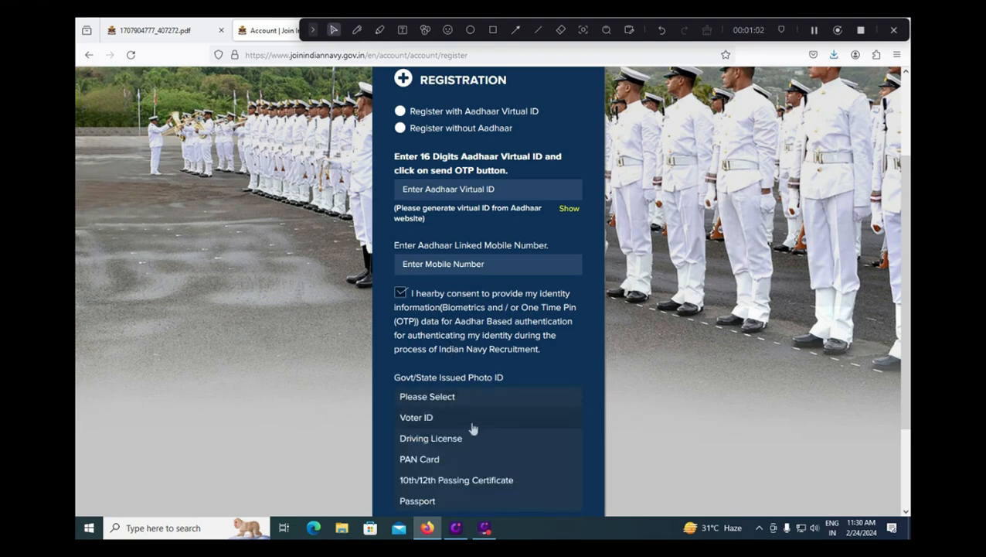
scroll(473, 427, down, 1)
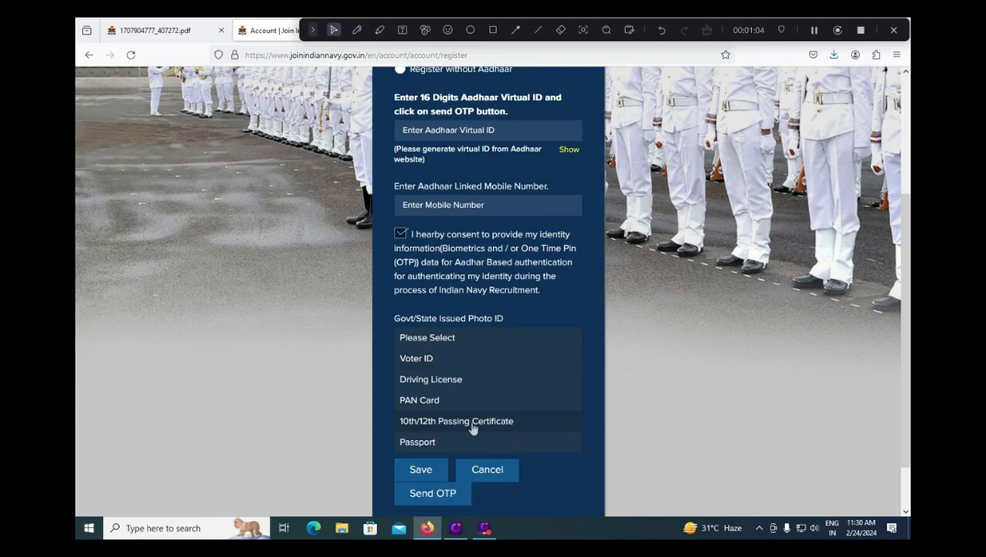
click(430, 402)
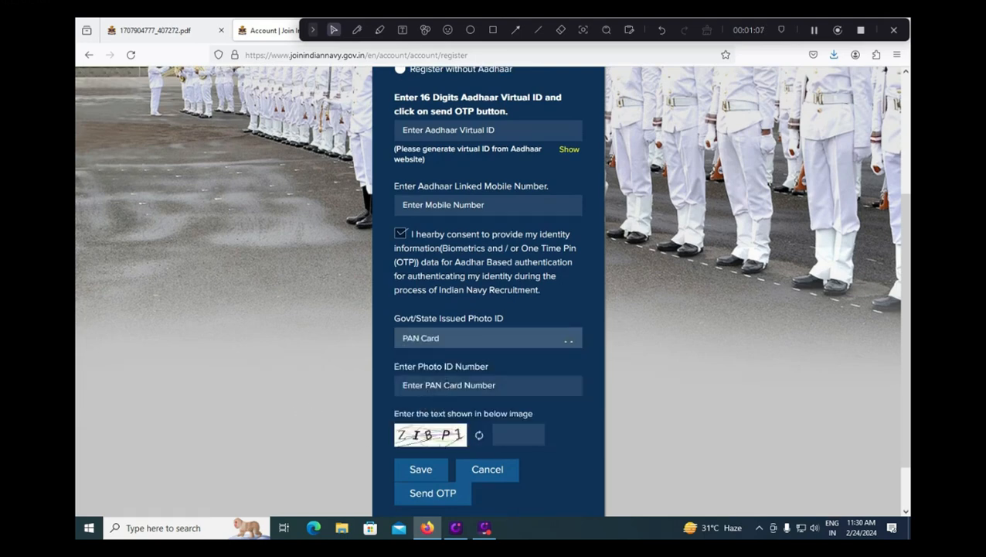
click(461, 341)
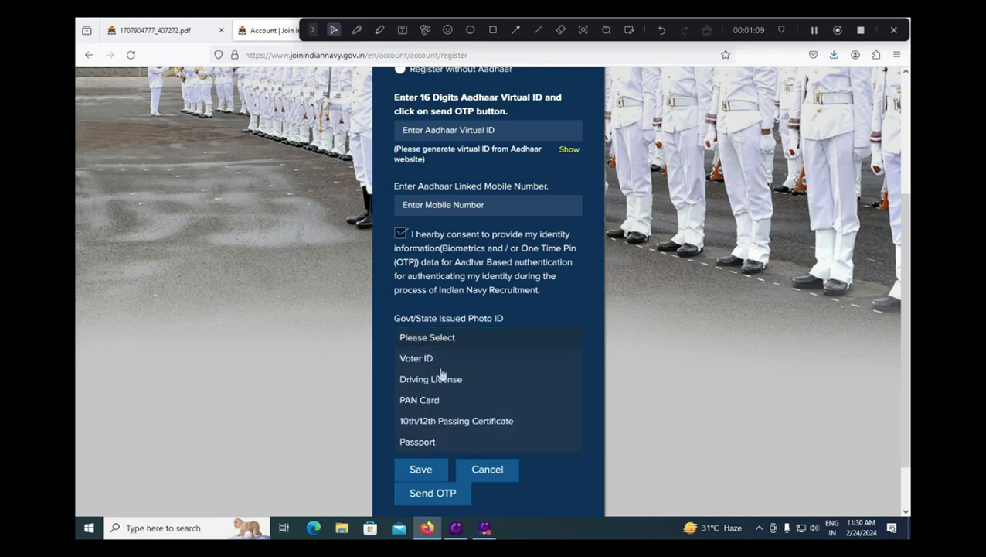
click(440, 377)
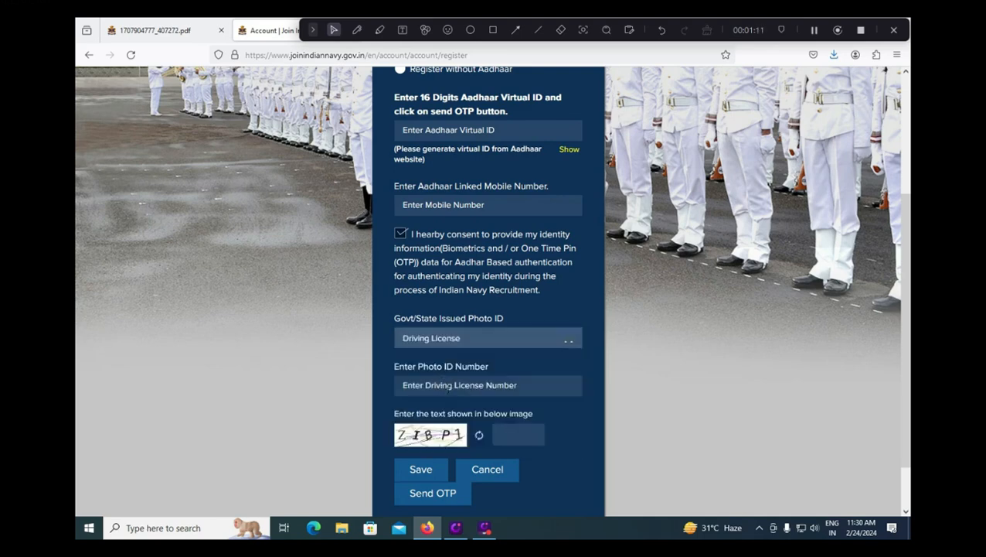
click(522, 437)
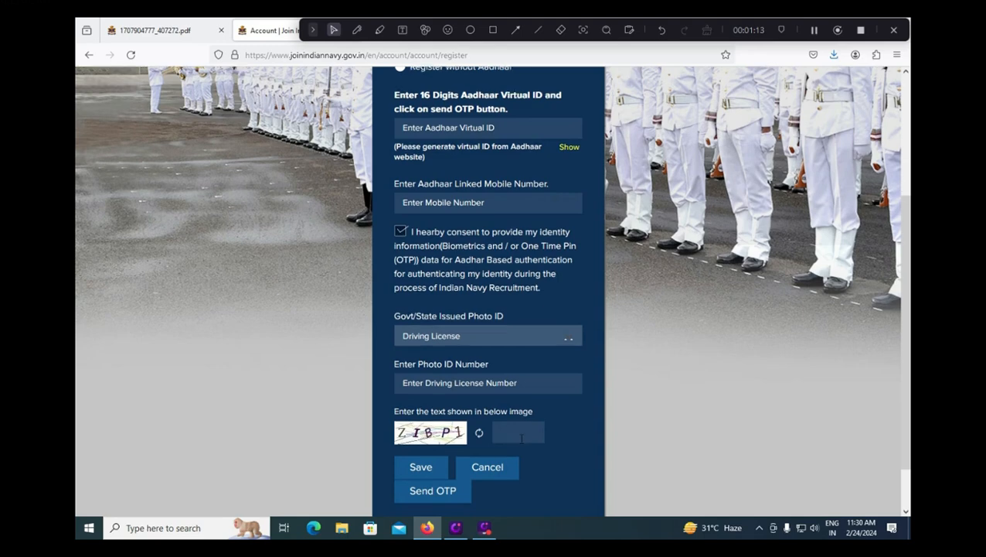
scroll(521, 437, down, 2)
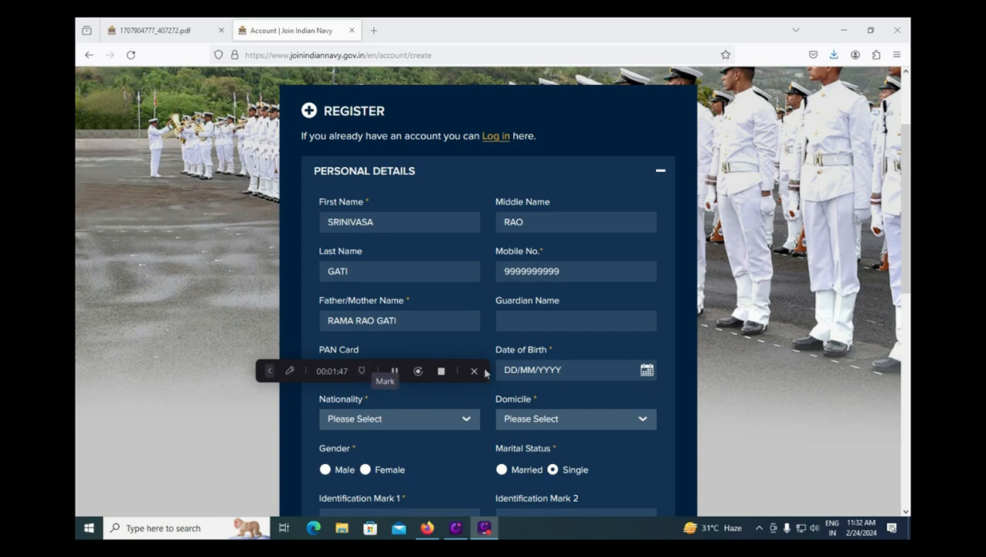
click(647, 372)
click(647, 371)
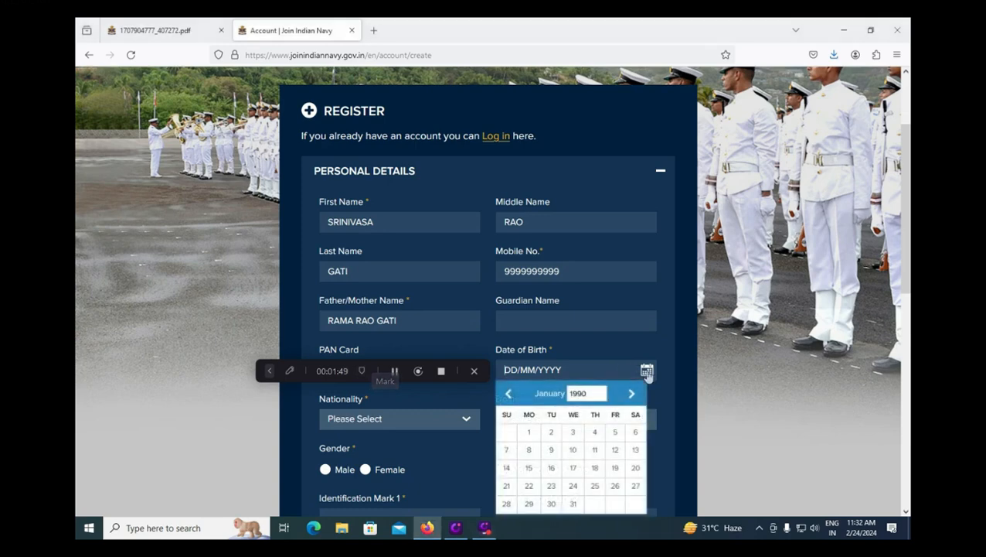
click(592, 352)
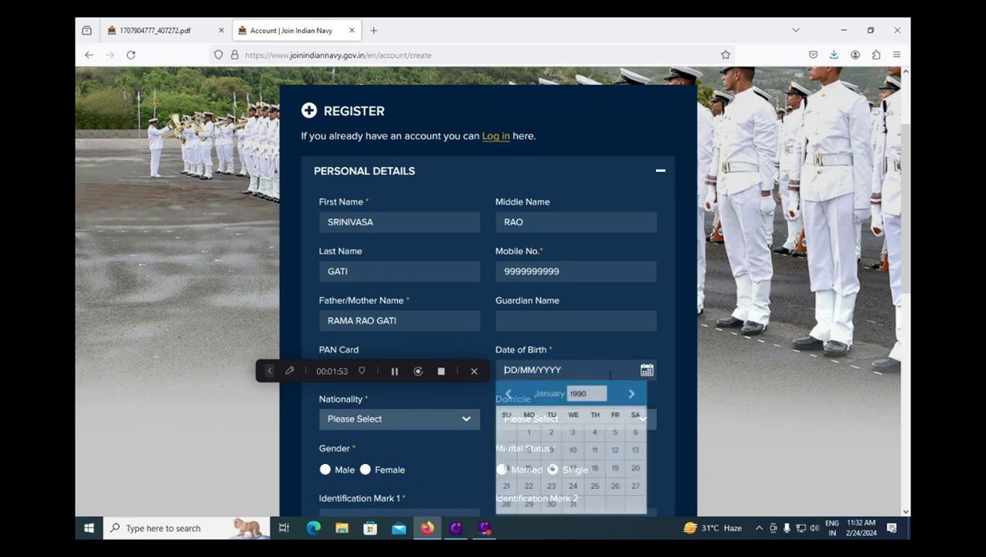
click(594, 431)
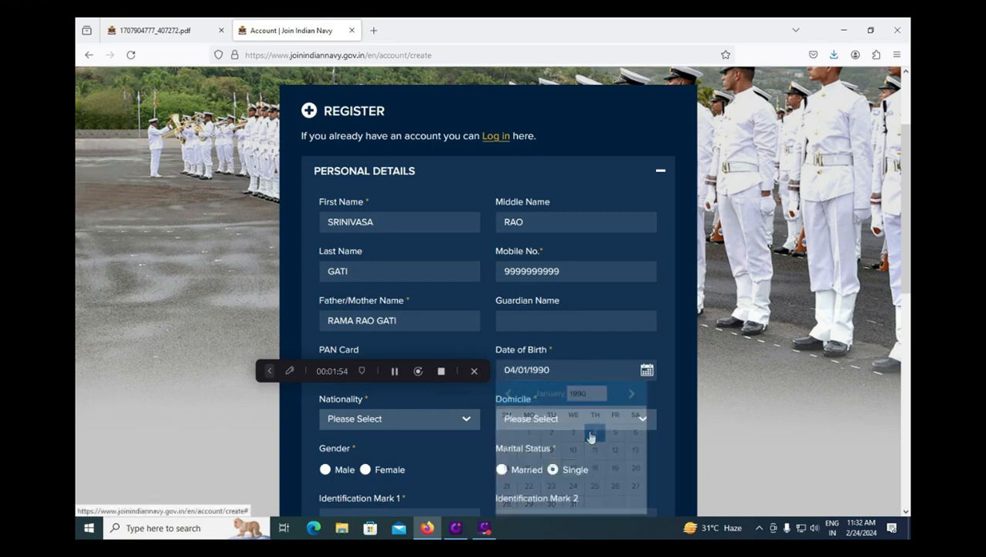
Step: Set domicile to ANDHRA PRADESH and gender to Male, then check the PDF's eligibility table
click(389, 422)
click(260, 447)
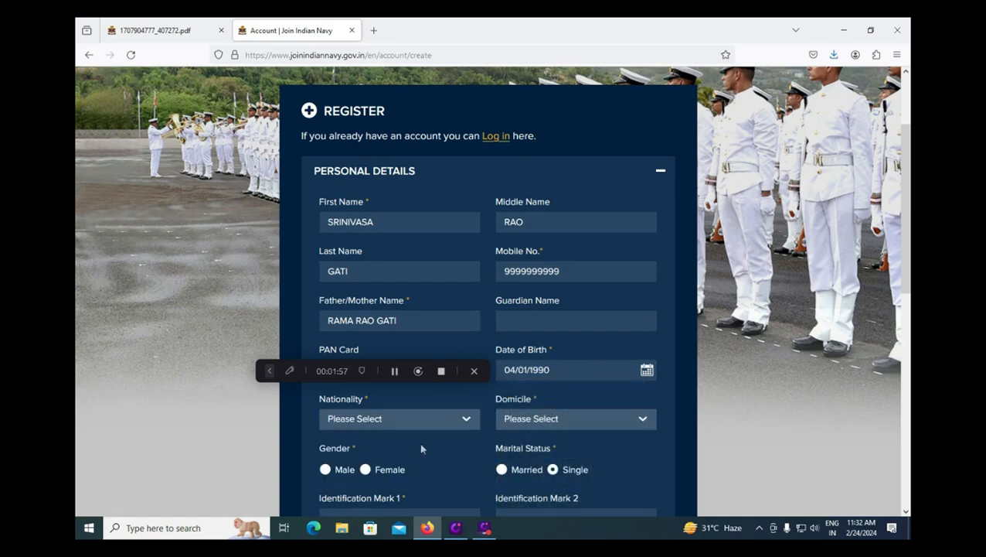
click(585, 420)
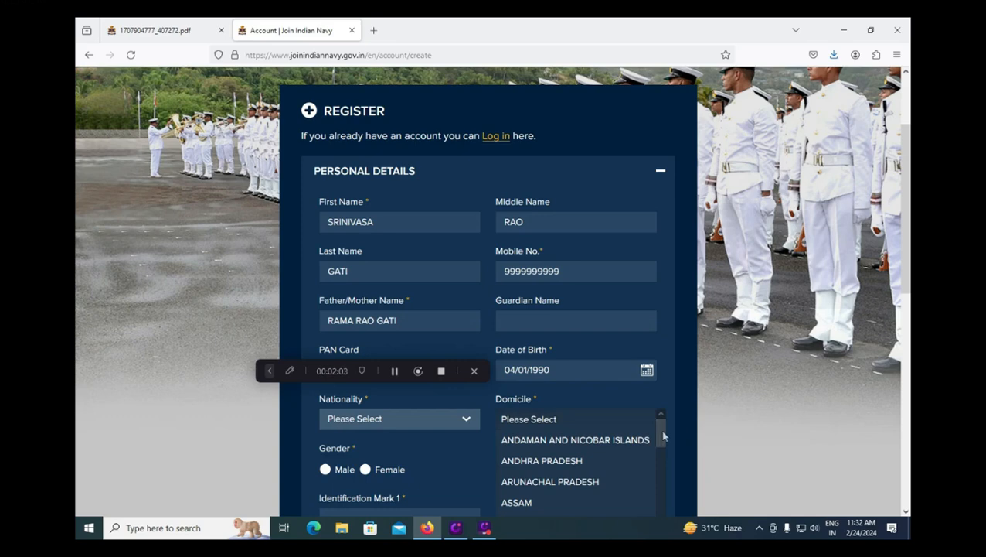
drag(661, 431, 663, 456)
scroll(642, 448, up, 2)
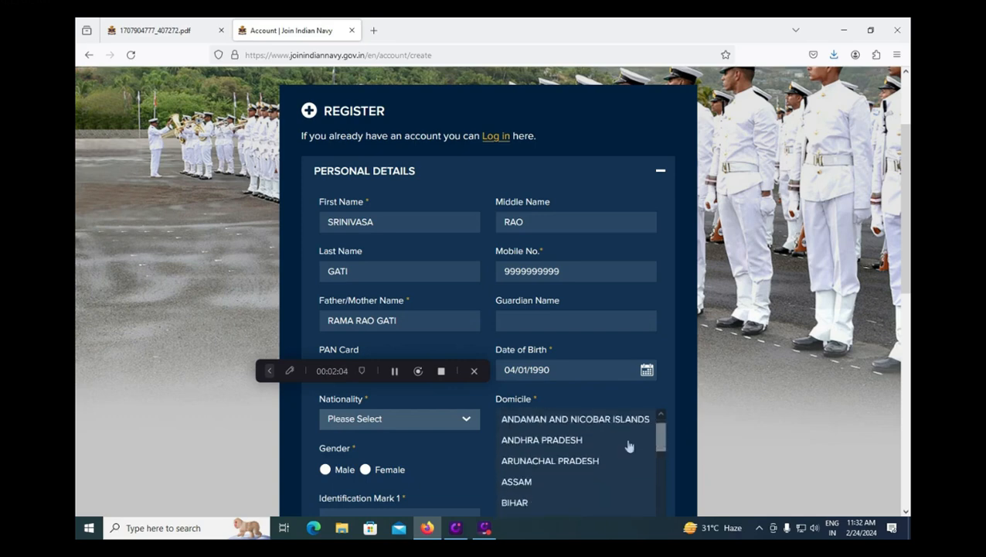
click(569, 439)
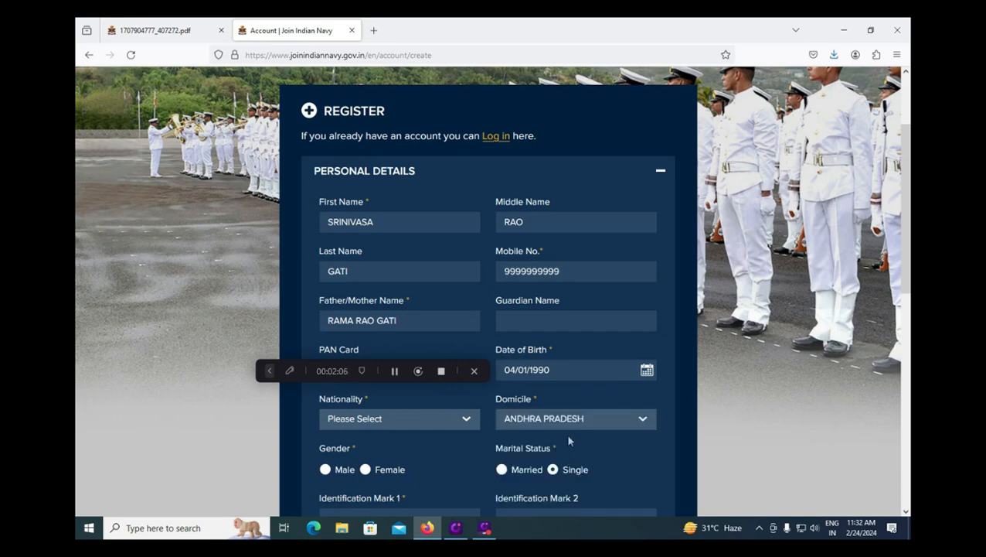
click(326, 470)
key(ctrl+Tab)
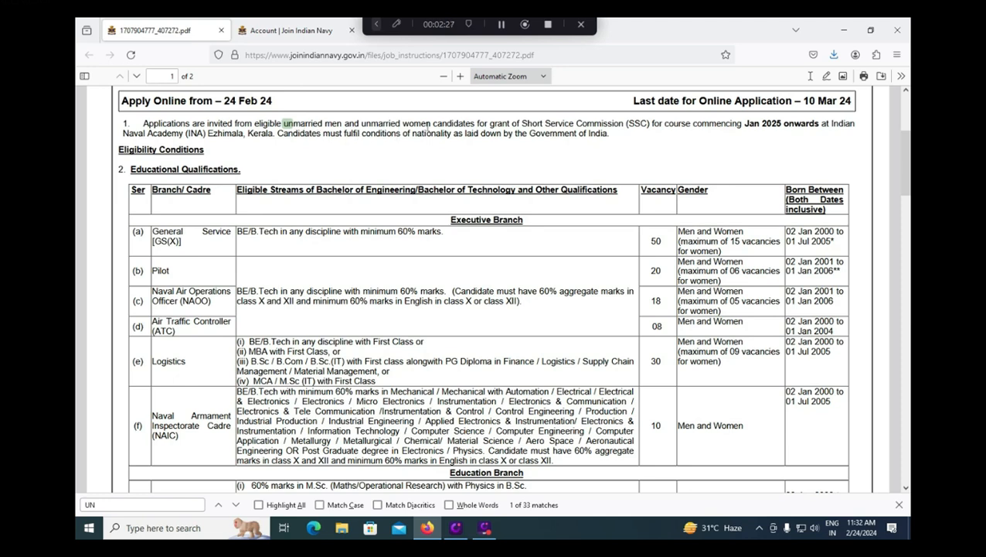
Step: Enter identification marks RIGHT HAND and LEFT LEG MIDDLE on the registration form
key(ctrl+Tab)
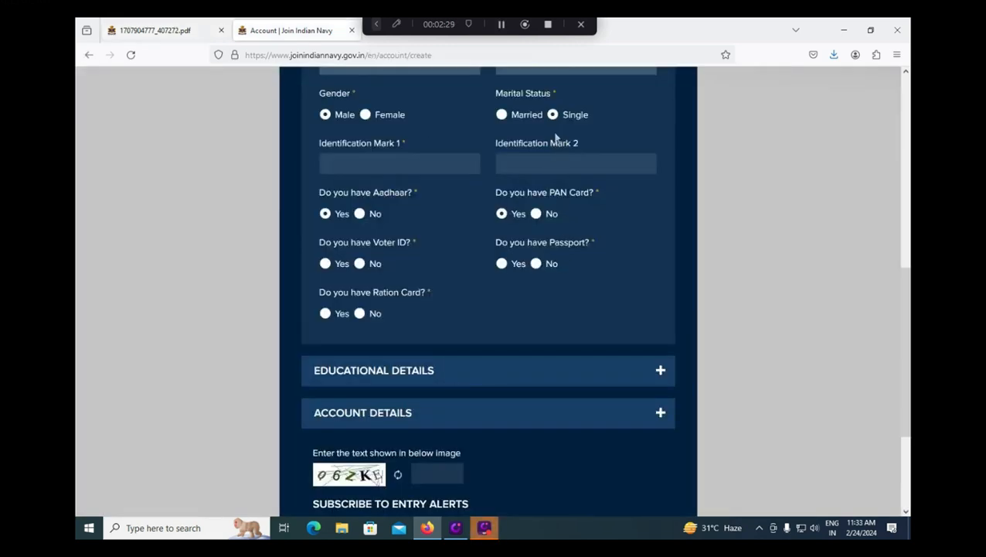
click(368, 167)
text(RIGHT HAND)
key(Tab)
text(LEFT LE)
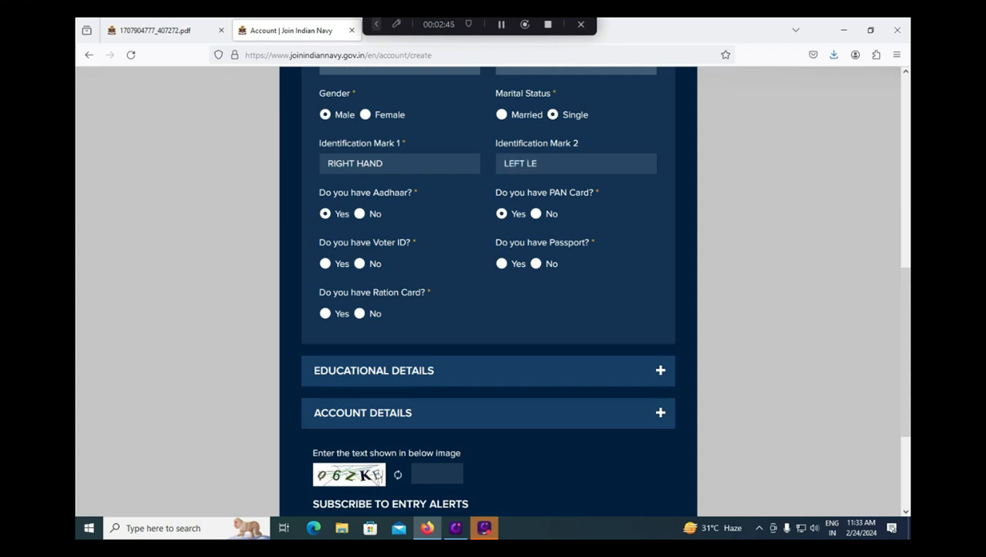
text(G MIDDLE)
Step: Expand Educational Details and browse the Highest and Additional Qualification lists without choosing either
scroll(447, 352, down, 2)
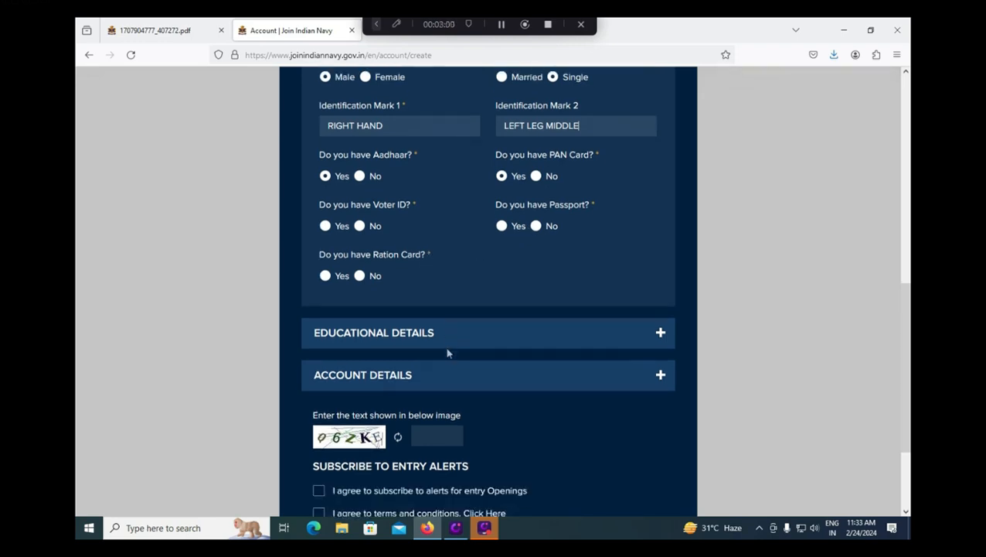
click(426, 311)
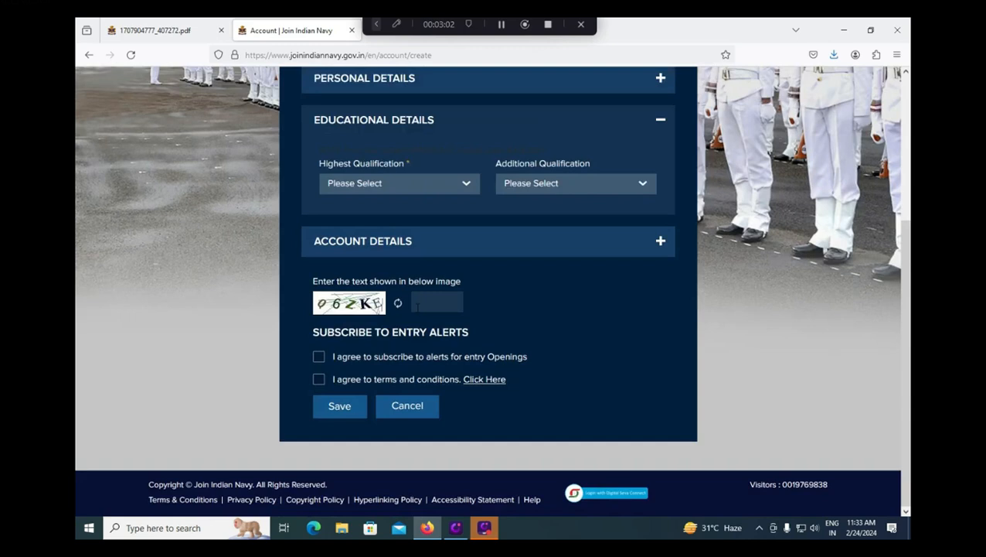
click(417, 184)
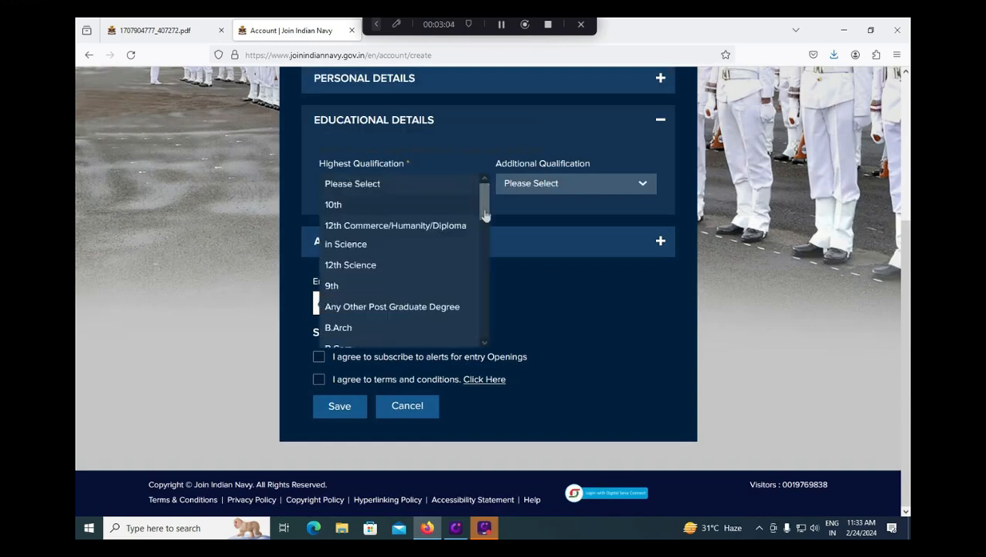
scroll(485, 232, down, 3)
drag(485, 231, 511, 220)
click(535, 207)
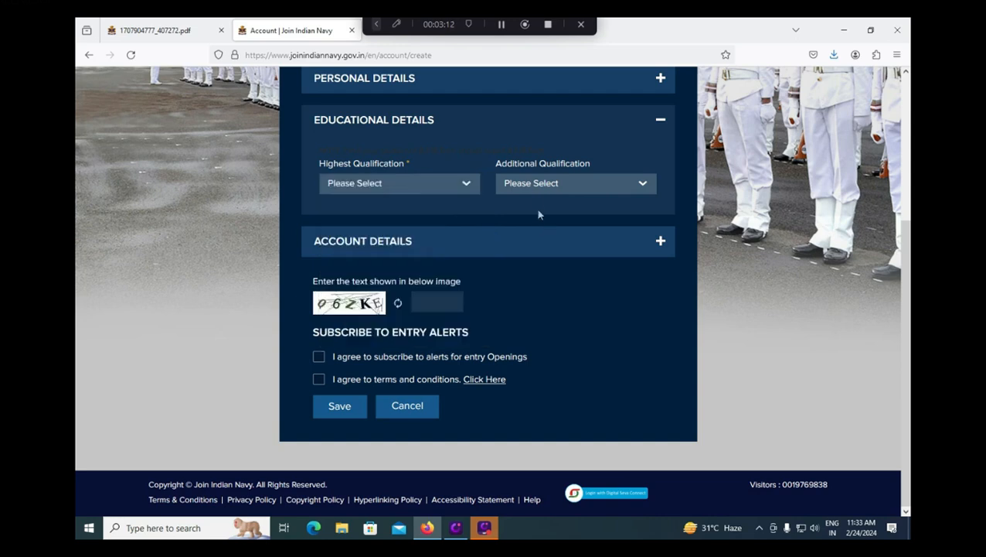
click(540, 186)
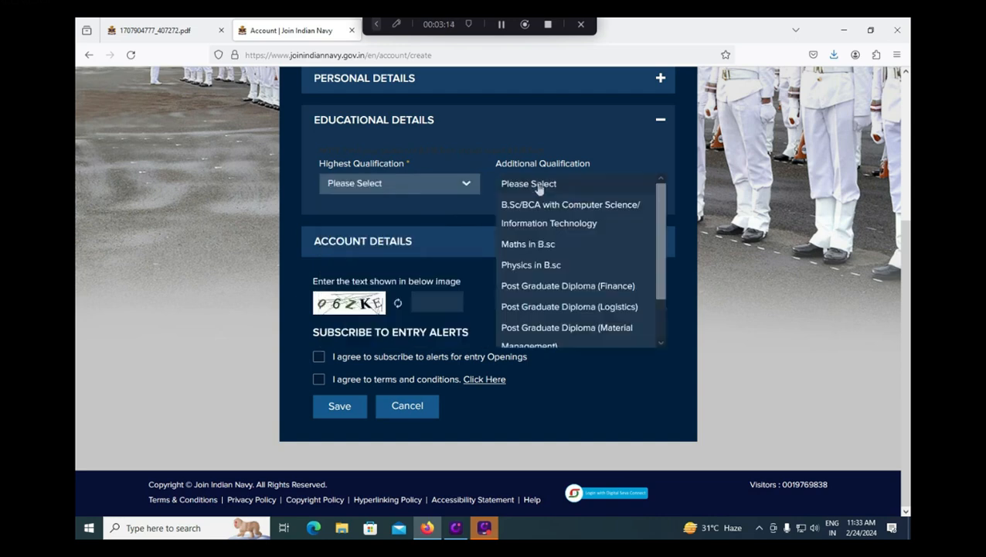
drag(661, 237, 659, 289)
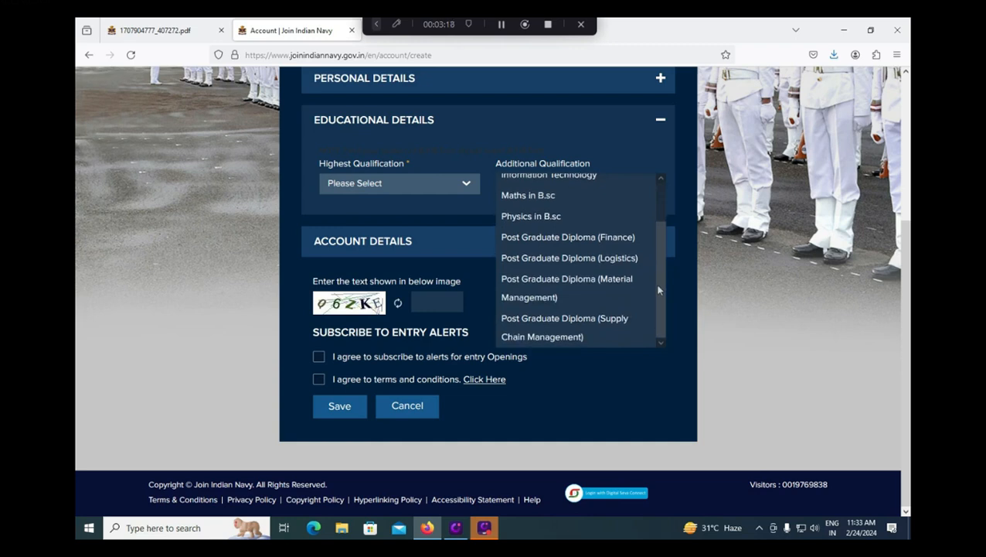
click(272, 266)
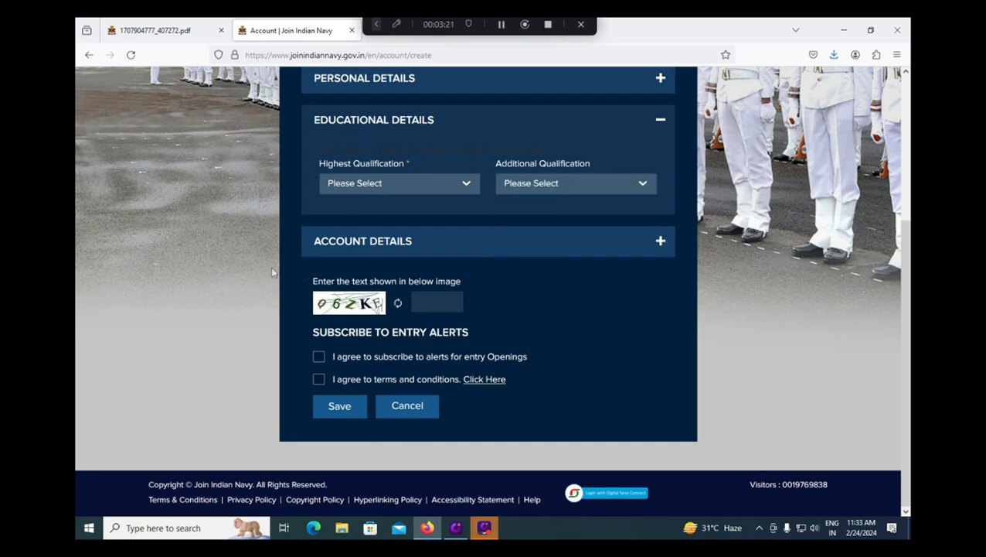
Step: Expand Account Details and enter the account password
click(390, 247)
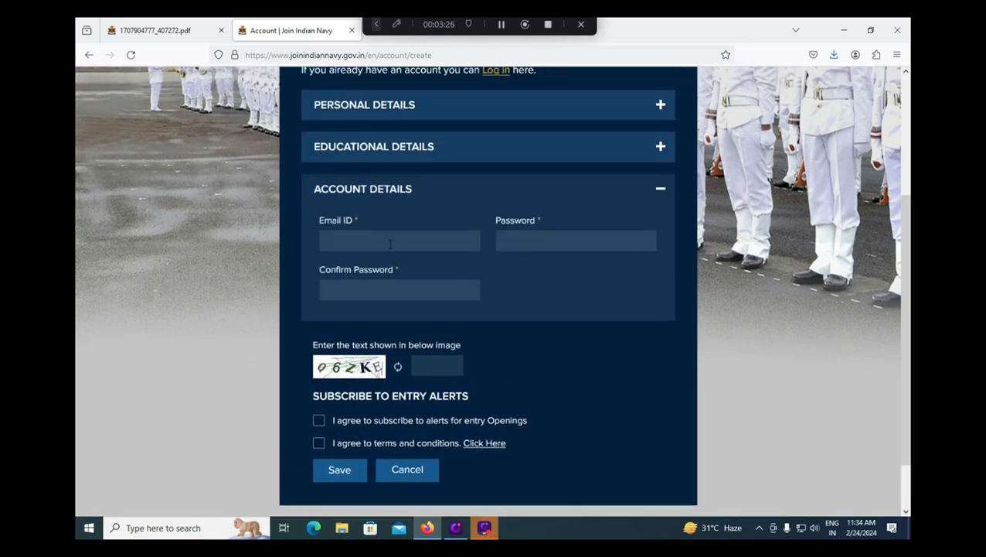
click(390, 243)
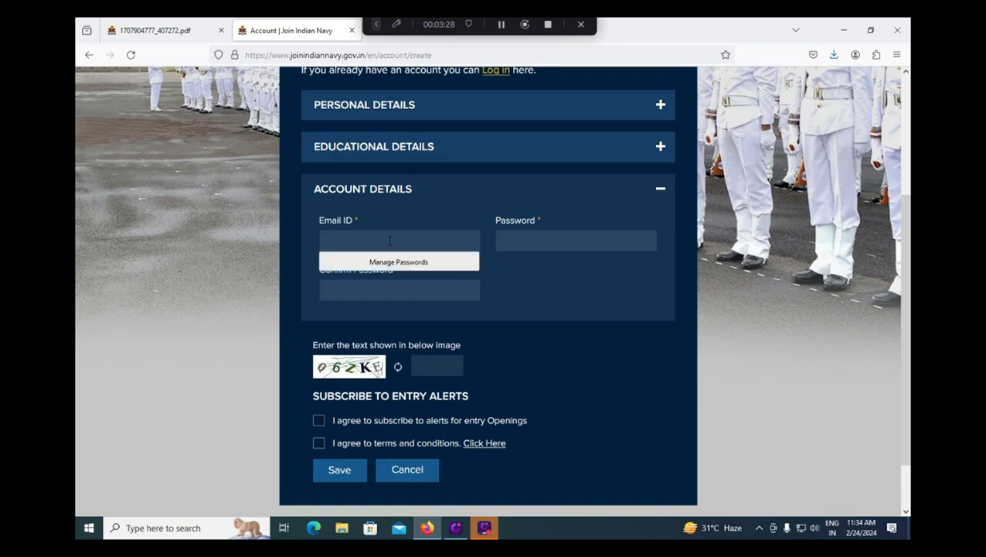
click(532, 242)
text(*****)
key(Tab)
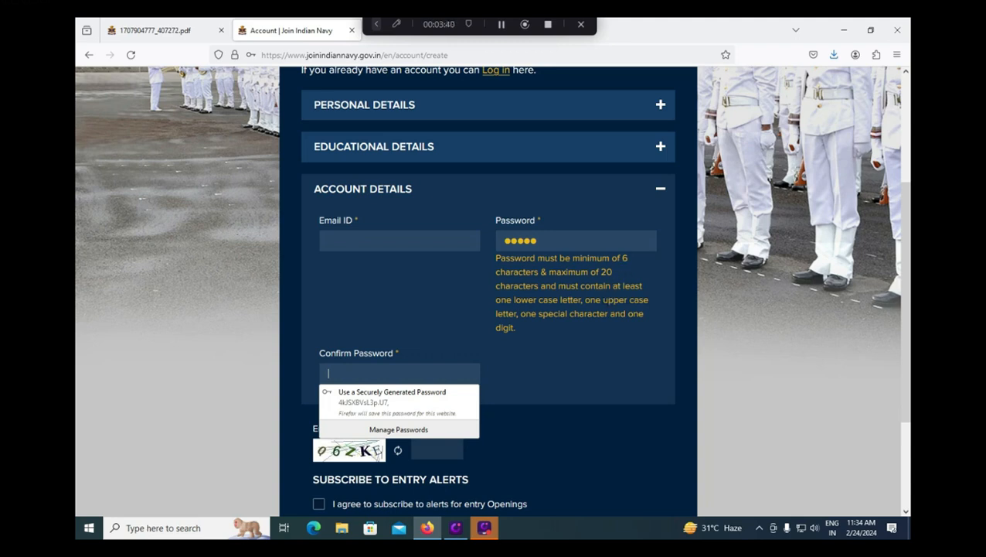
click(420, 311)
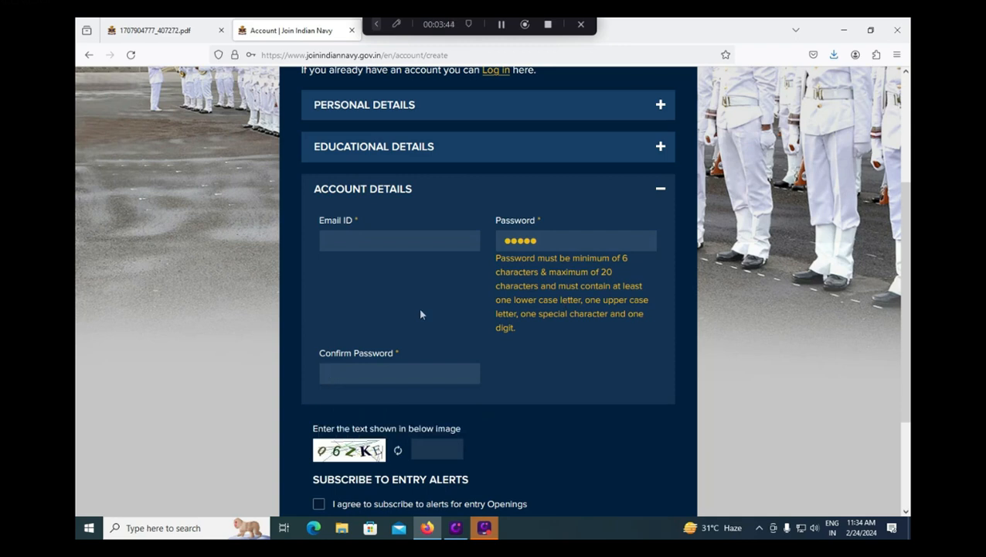
click(420, 369)
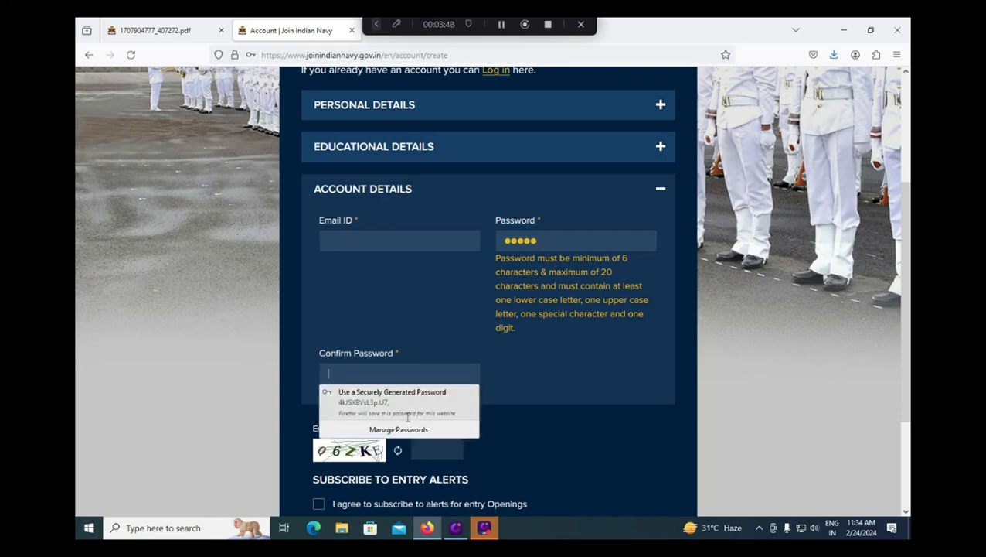
Step: Enter the captcha code and tick the entry-alerts and terms-and-conditions boxes
click(425, 457)
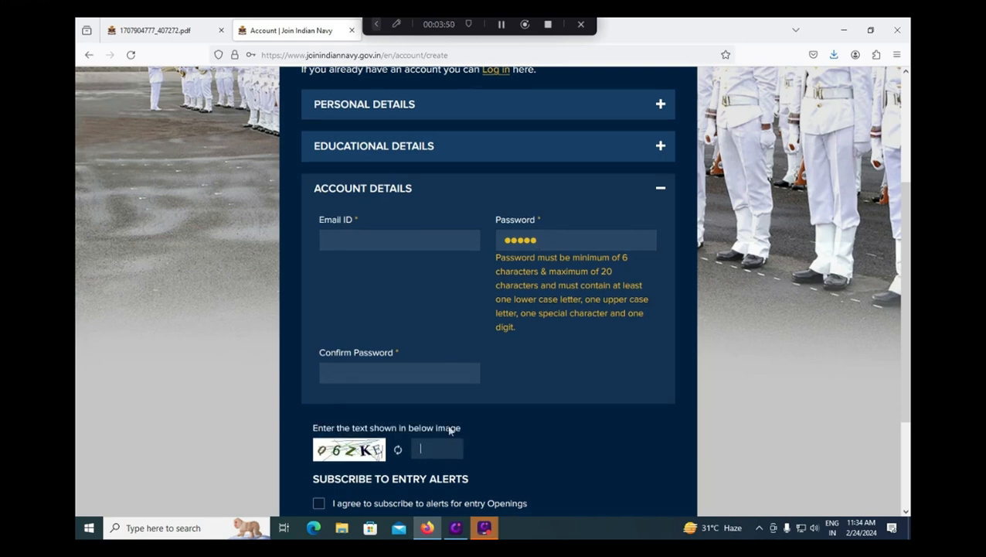
scroll(448, 431, down, 3)
text(q)
key(BackSpace)
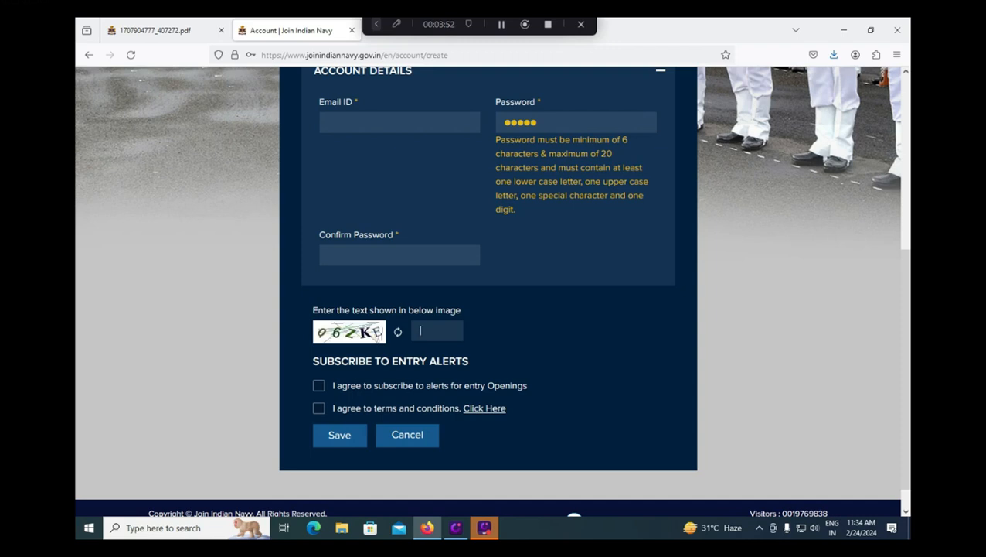
text(q)
key(BackSpace)
text(Q)
click(319, 386)
click(320, 408)
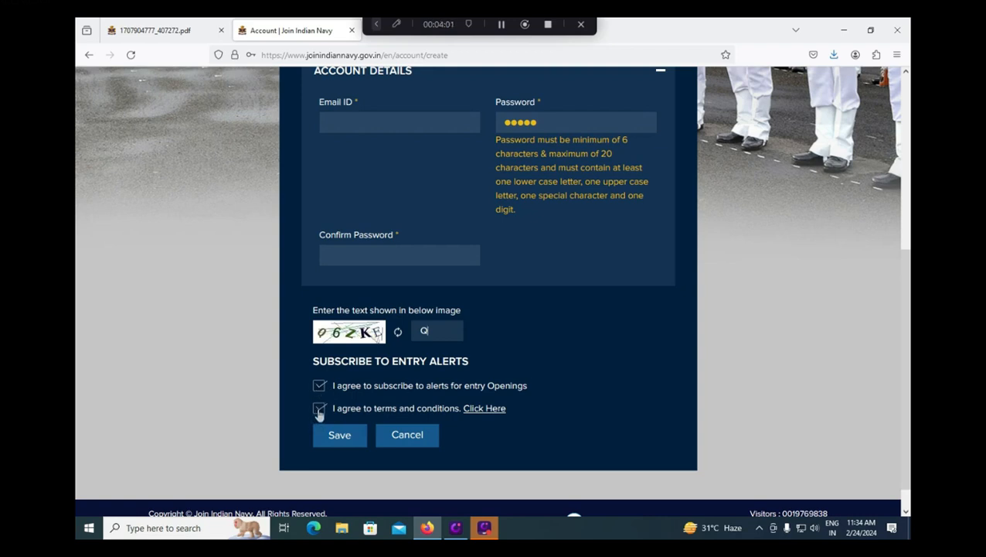
click(442, 334)
text(Q6ZJE)
key(BackSpace)
key(BackSpace)
text(KE)
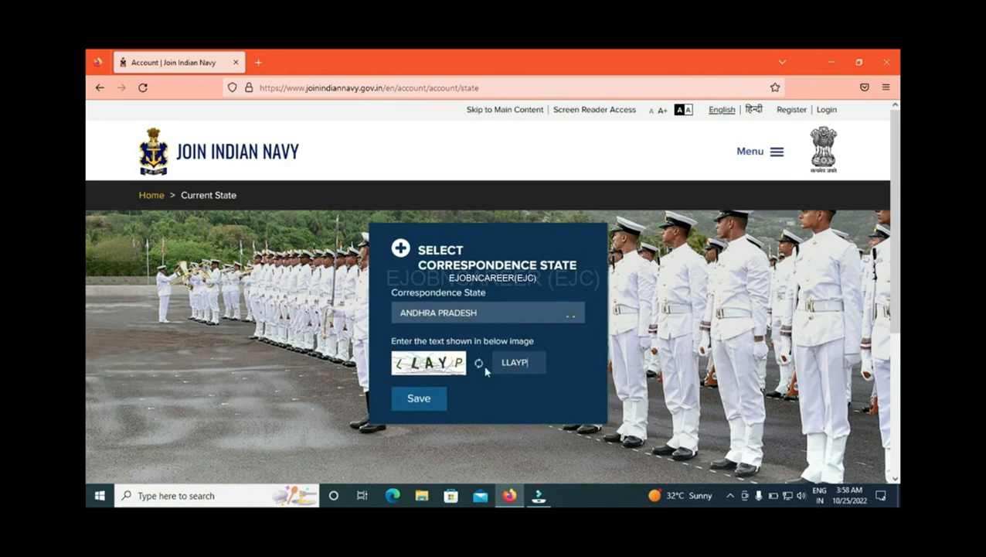
Step: Save the registration to open My Dashboard with account and education details
click(422, 401)
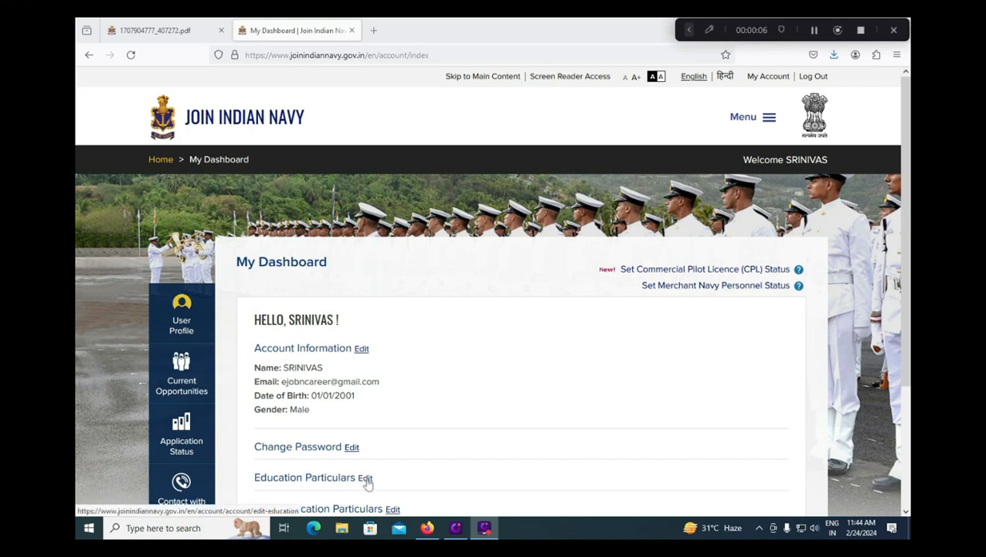
Step: Scroll through the open SSC officer jobs published 08-02-2025, last date 25-02-2025
scroll(391, 431, down, 1)
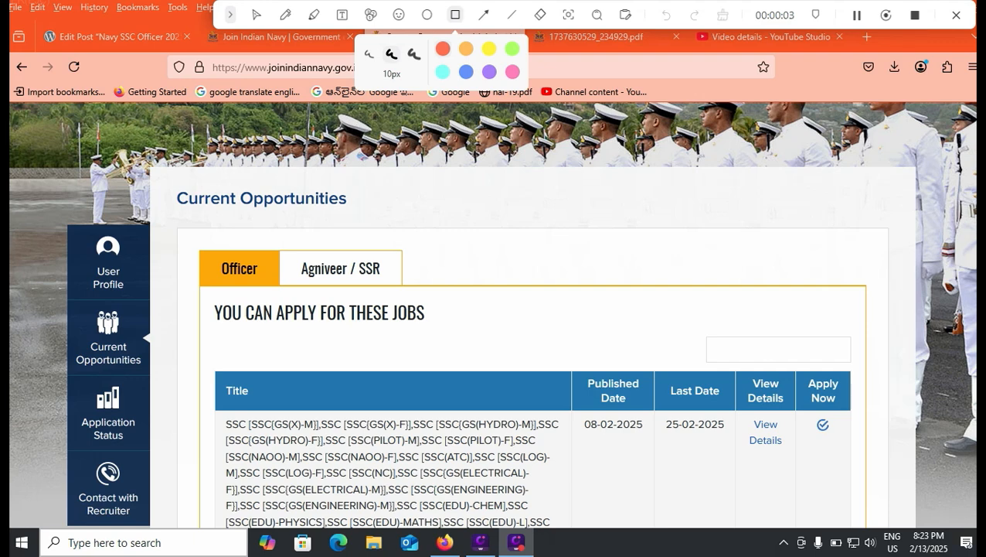
Step: Apply to the SSC 01/2026 officer row to open its Online Application Form
mouse_move(36, 306)
mouse_down()
mouse_move(108, 358)
mouse_move(168, 379)
mouse_up()
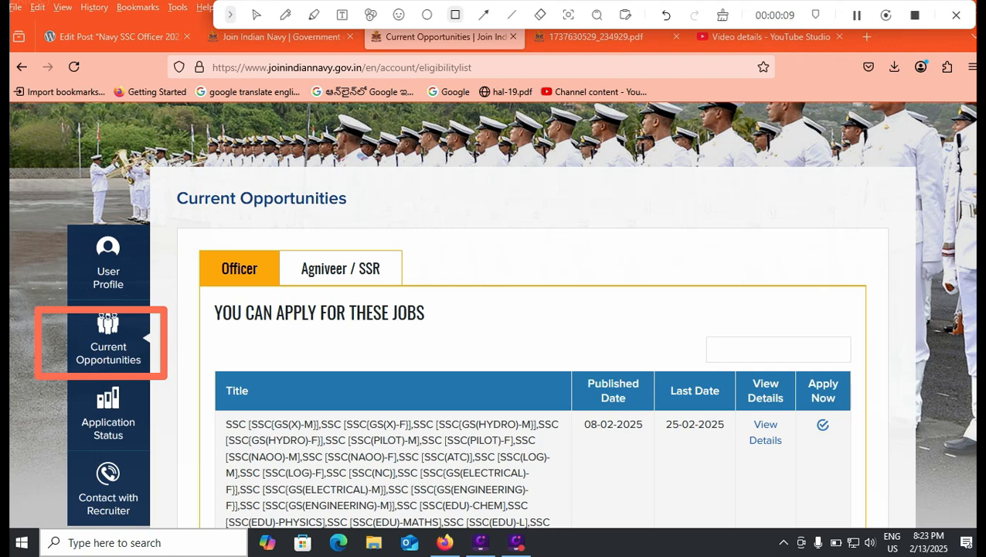
click(257, 15)
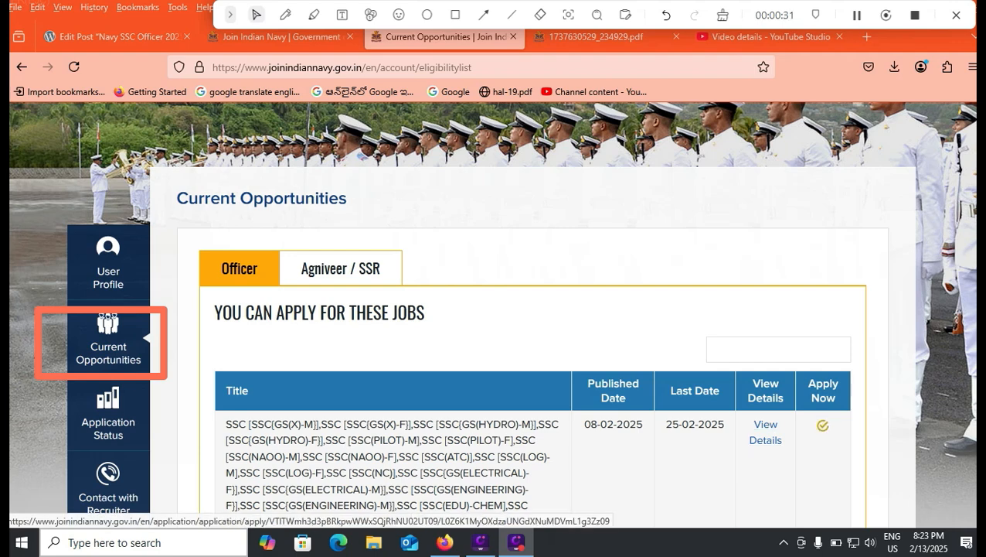
click(455, 15)
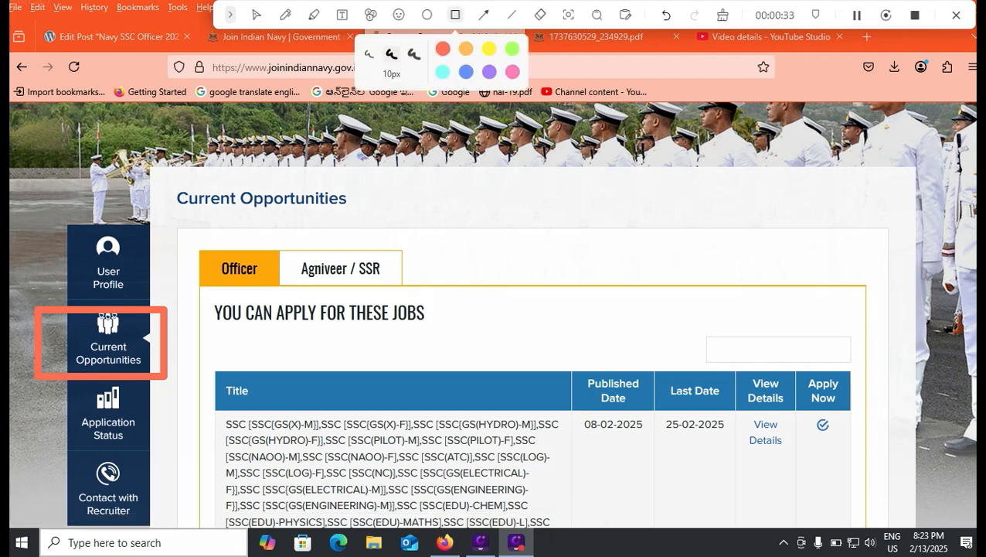
drag(801, 416, 851, 439)
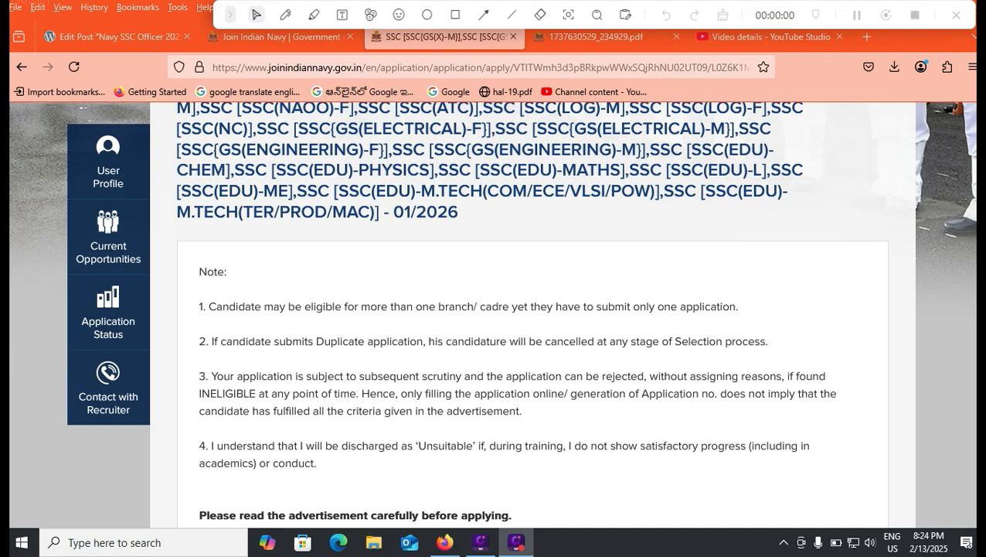
scroll(374, 388, up, 10)
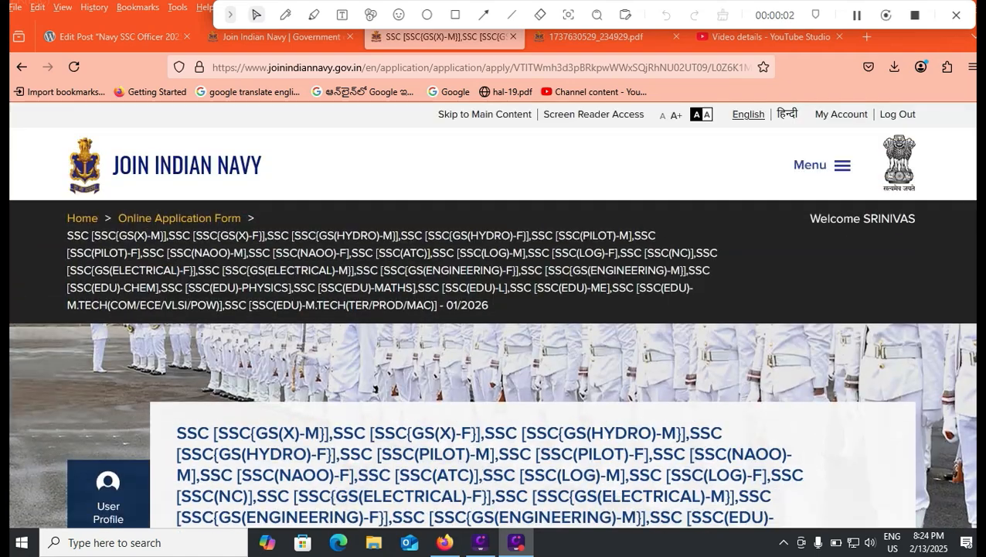
Step: Accept the terms and conditions, online examination and fees, and advertisement-read agreements
scroll(495, 348, down, 2)
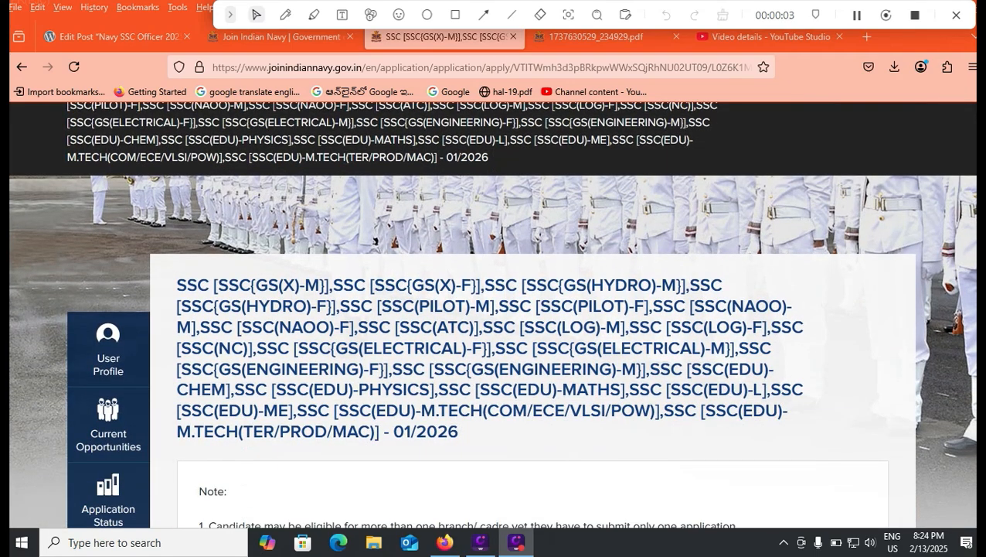
scroll(494, 348, down, 5)
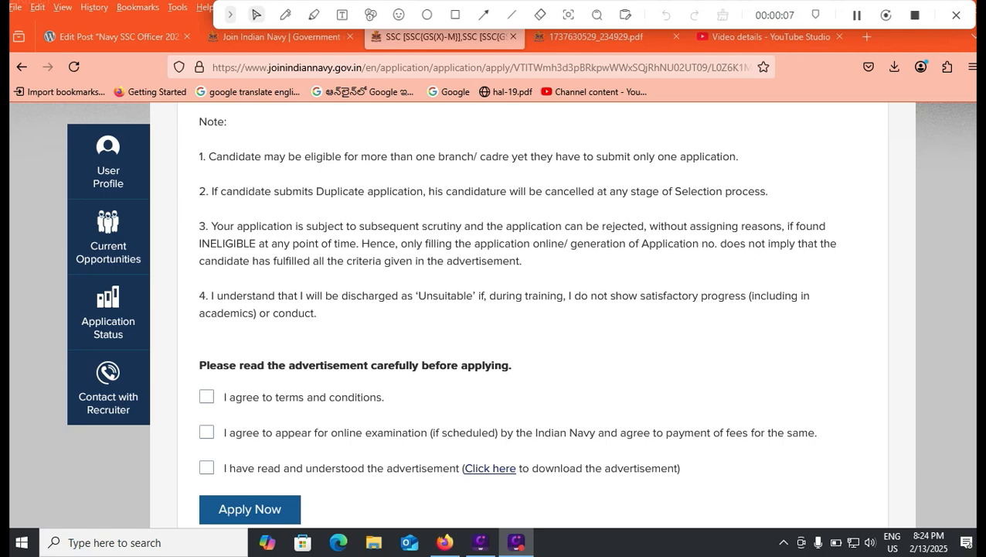
click(206, 396)
click(207, 432)
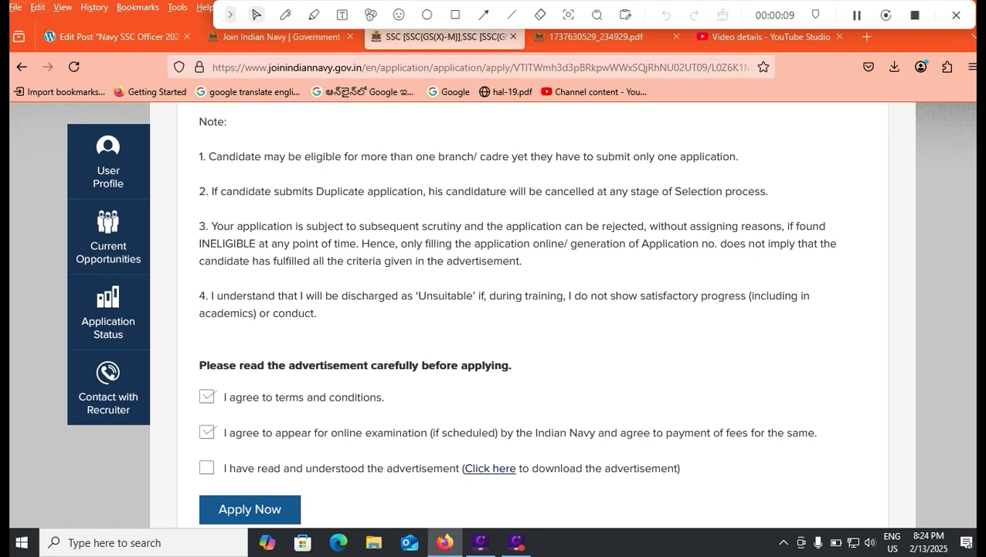
click(206, 468)
Step: Start the Online Application Form at its Personal Particulars step
scroll(206, 468, down, 1)
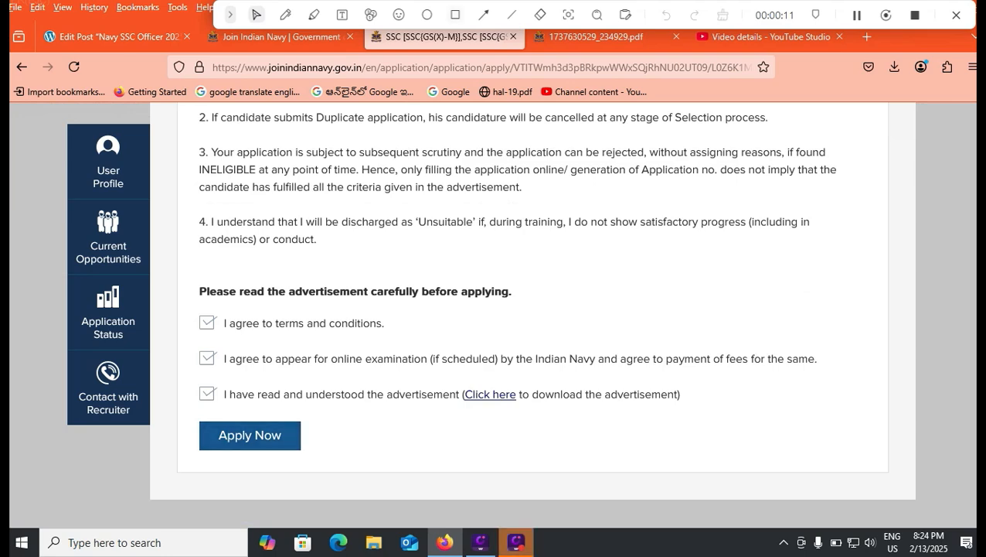
click(456, 14)
drag(182, 411, 327, 458)
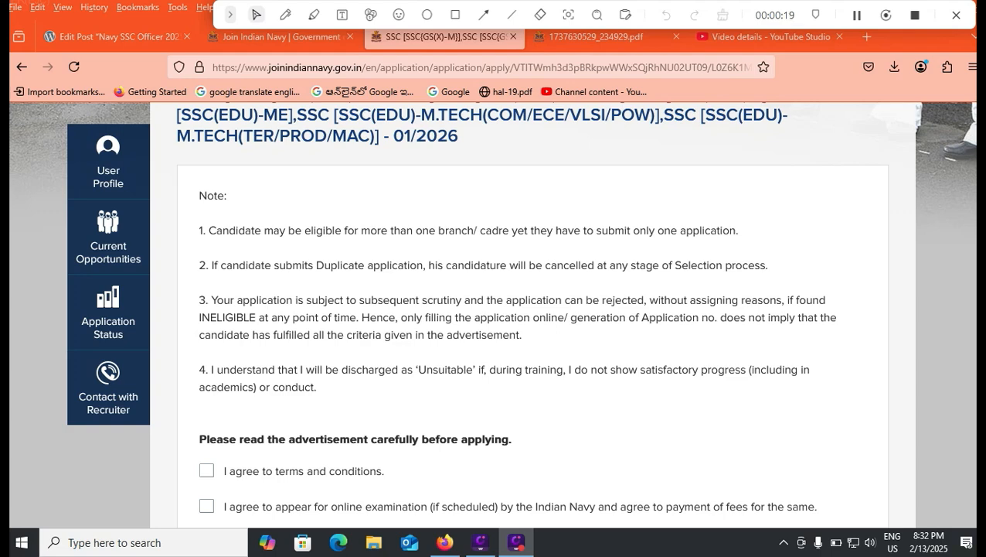
drag(544, 265, 639, 265)
scroll(638, 265, down, 1)
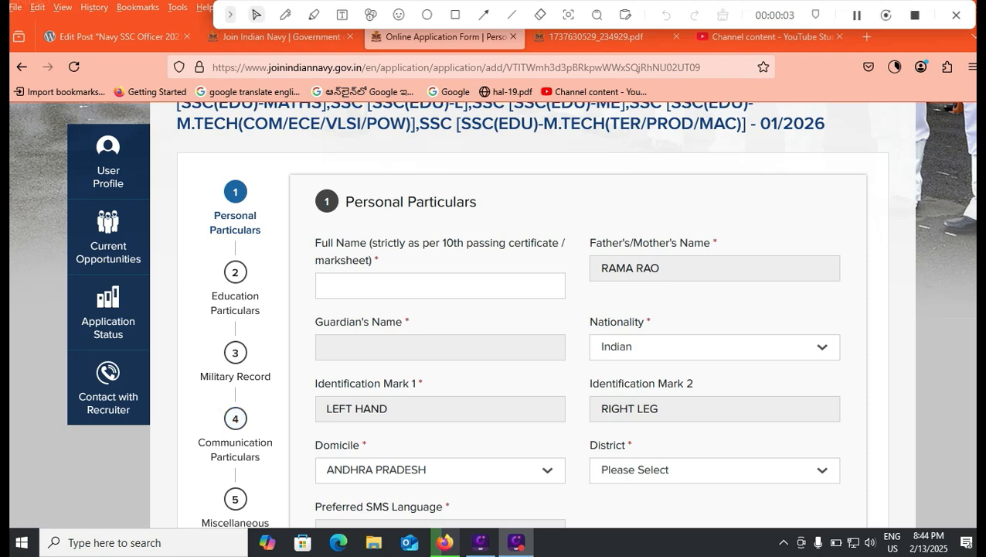
Step: Enter the applicant's full name and choose Indian as the nationality
click(327, 285)
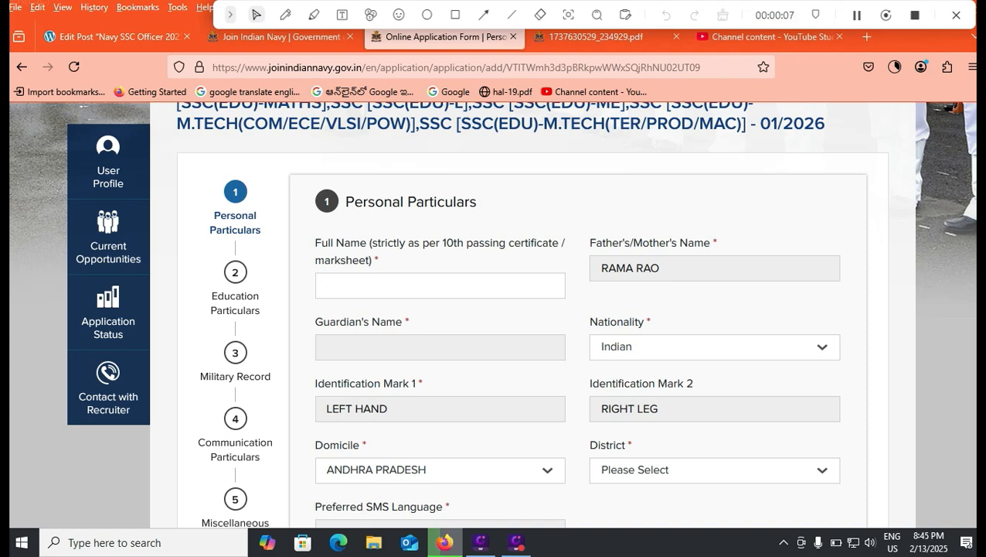
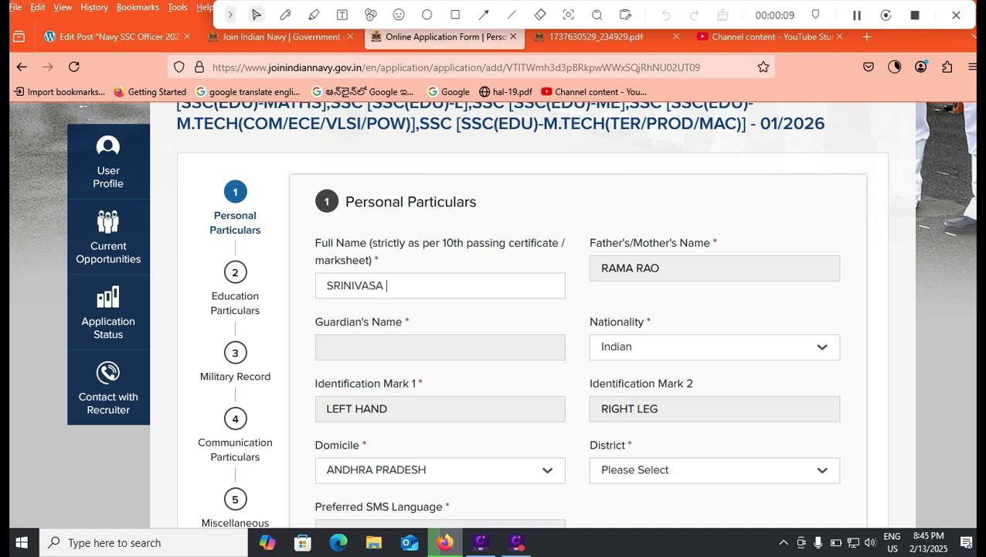
click(716, 347)
click(715, 375)
Step: Set the domicile to ANDHRA PRADESH and the district to TIRUPATI
scroll(494, 309, down, 2)
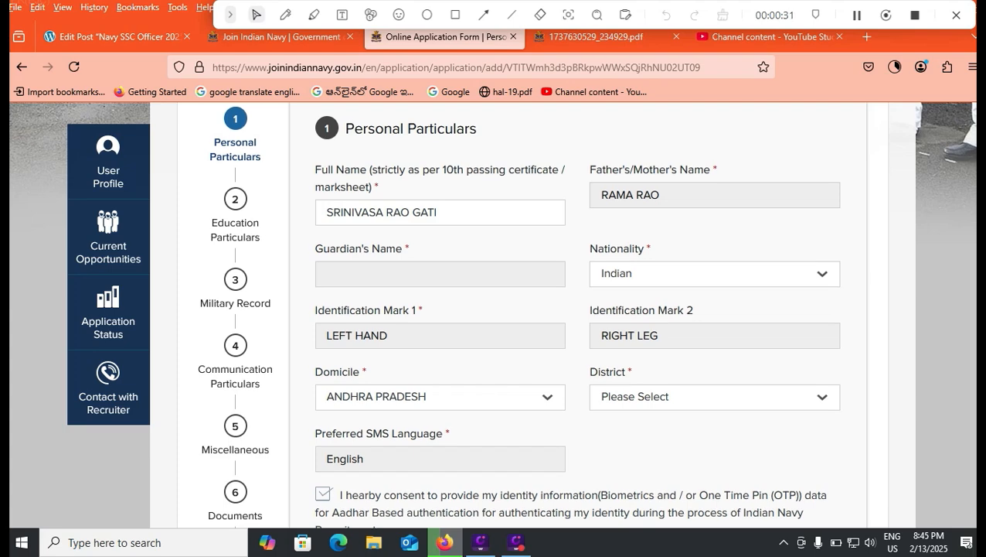
scroll(495, 309, down, 2)
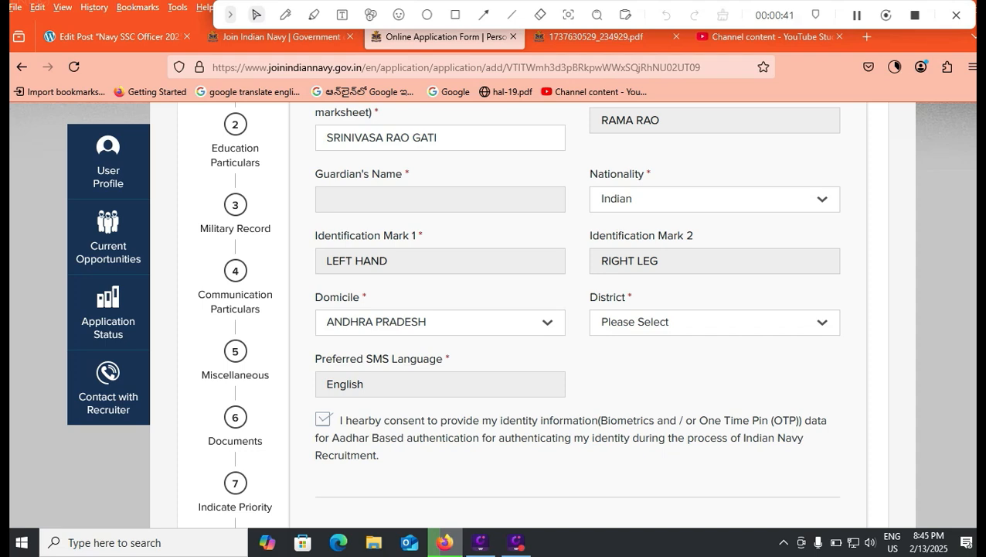
click(440, 322)
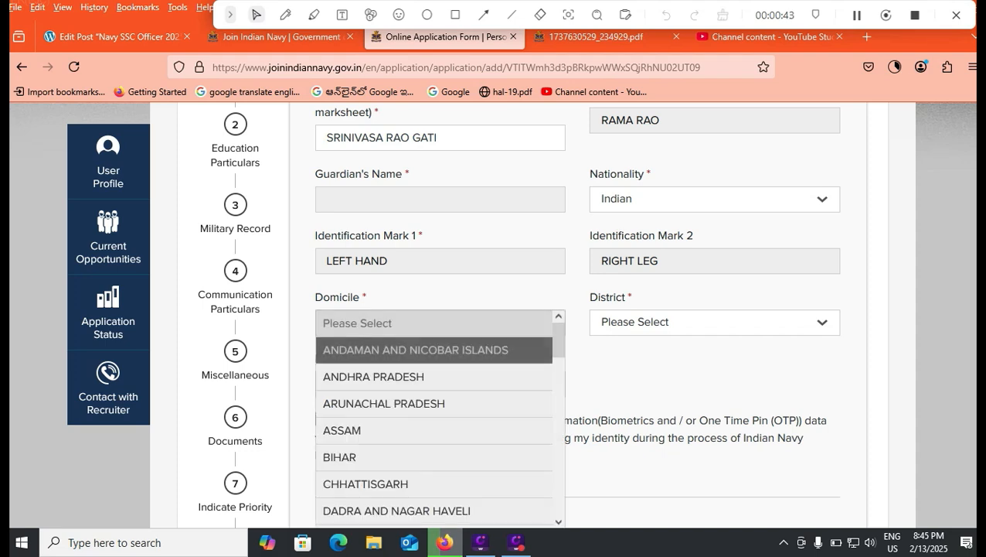
click(417, 376)
click(714, 322)
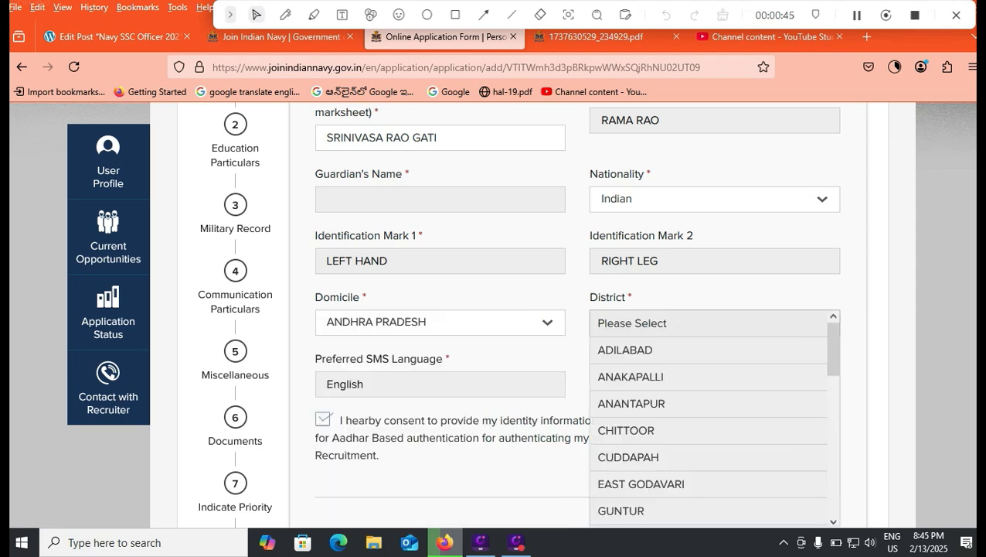
scroll(708, 386, down, 3)
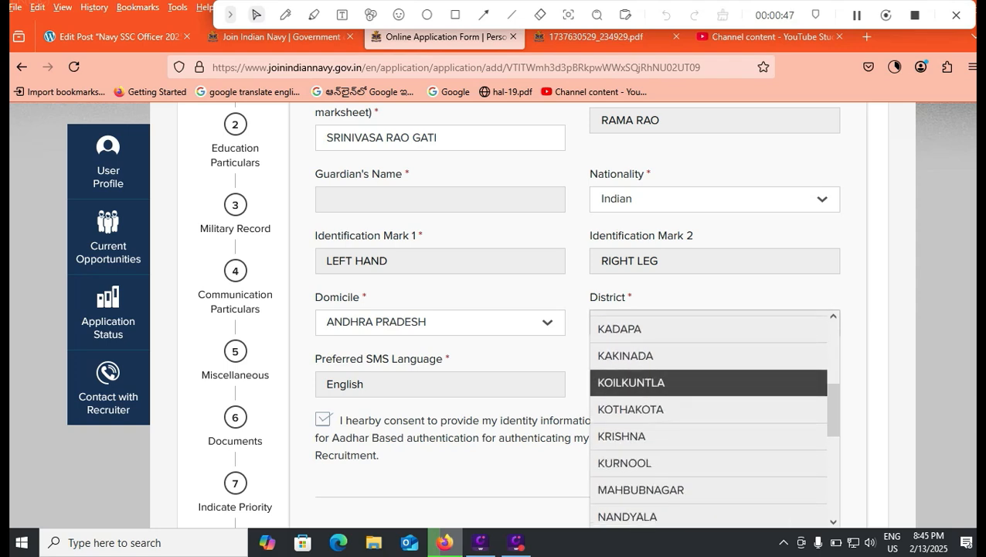
scroll(709, 386, down, 4)
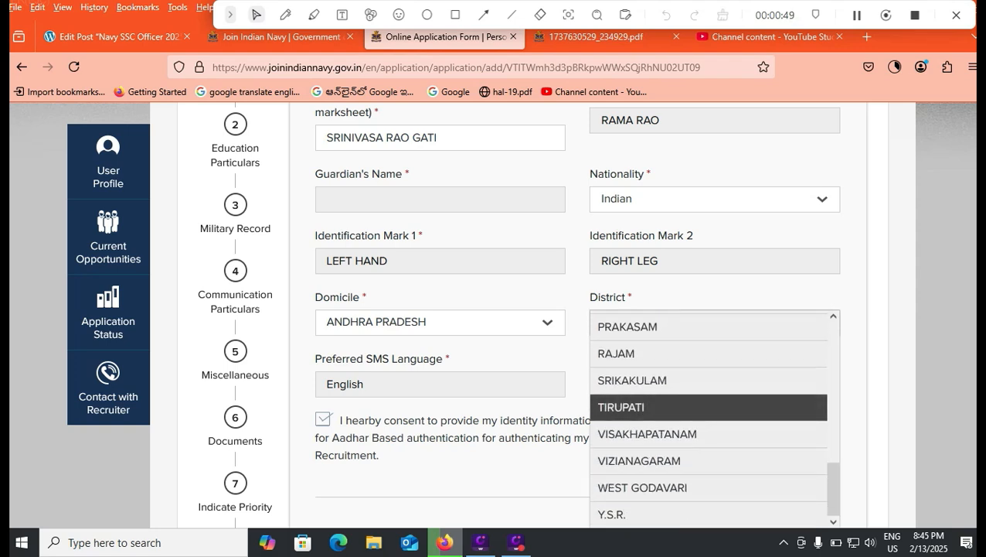
click(657, 408)
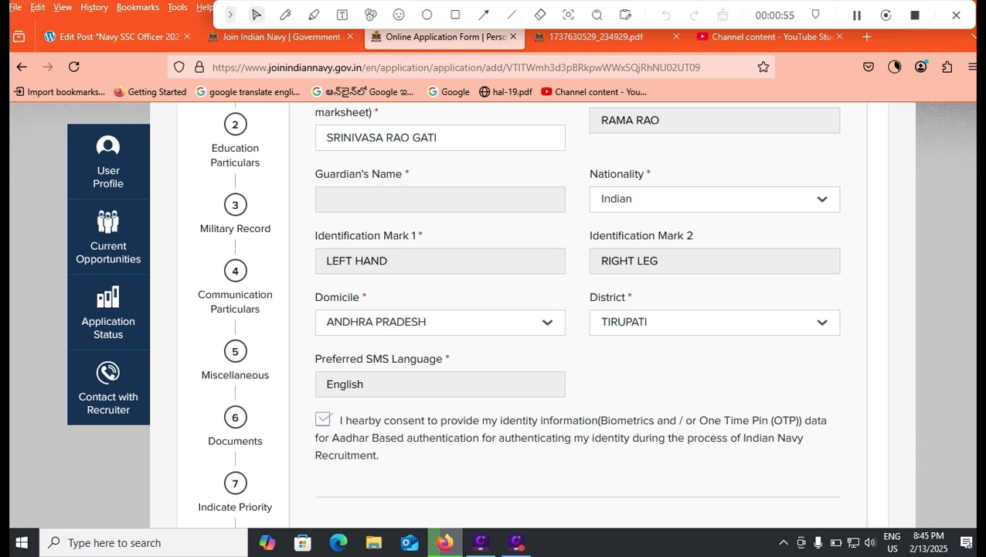
scroll(518, 314, down, 2)
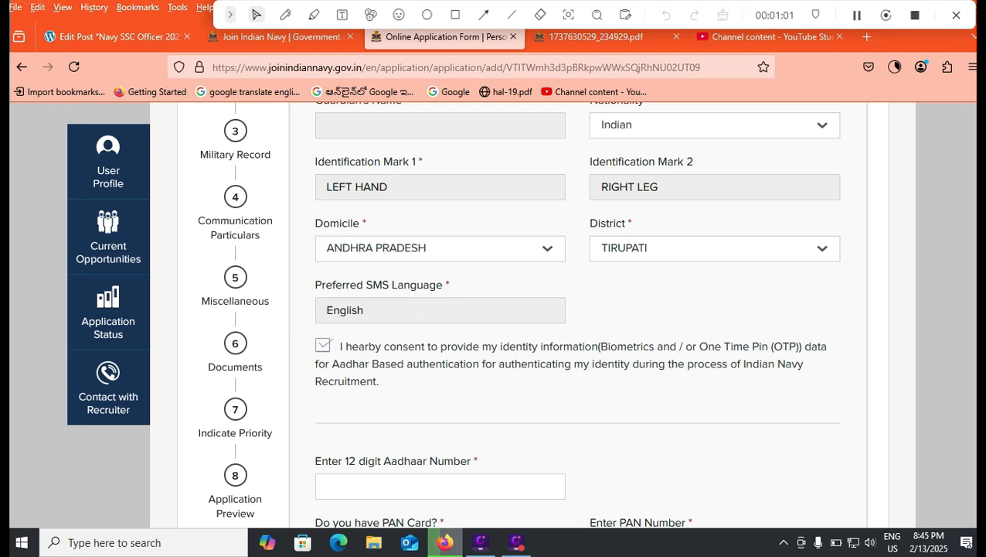
Step: Re-tick the Aadhaar authentication consent and mark Yes for voter ID, passport and ration card
click(323, 345)
click(323, 345)
scroll(508, 315, down, 1)
scroll(509, 314, down, 1)
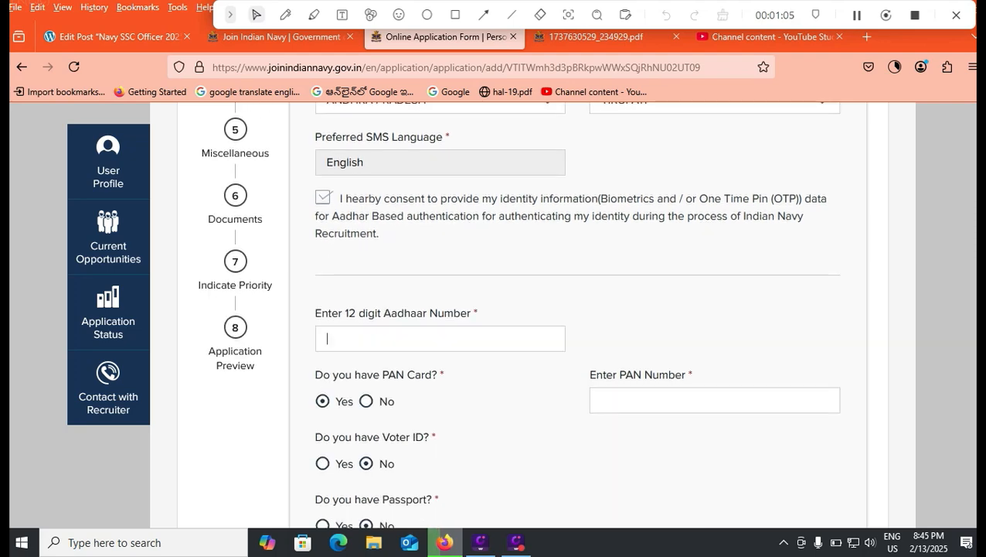
scroll(509, 315, down, 1)
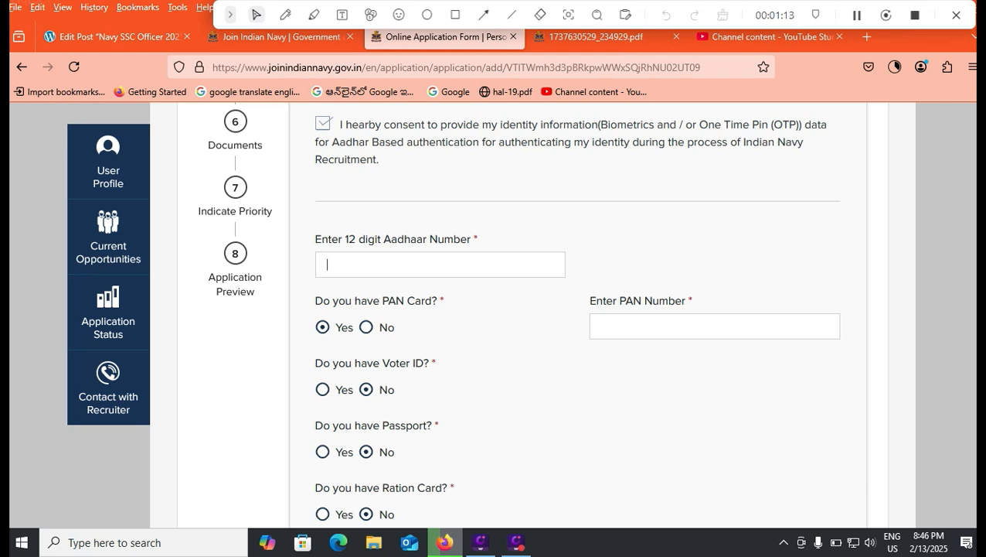
click(323, 390)
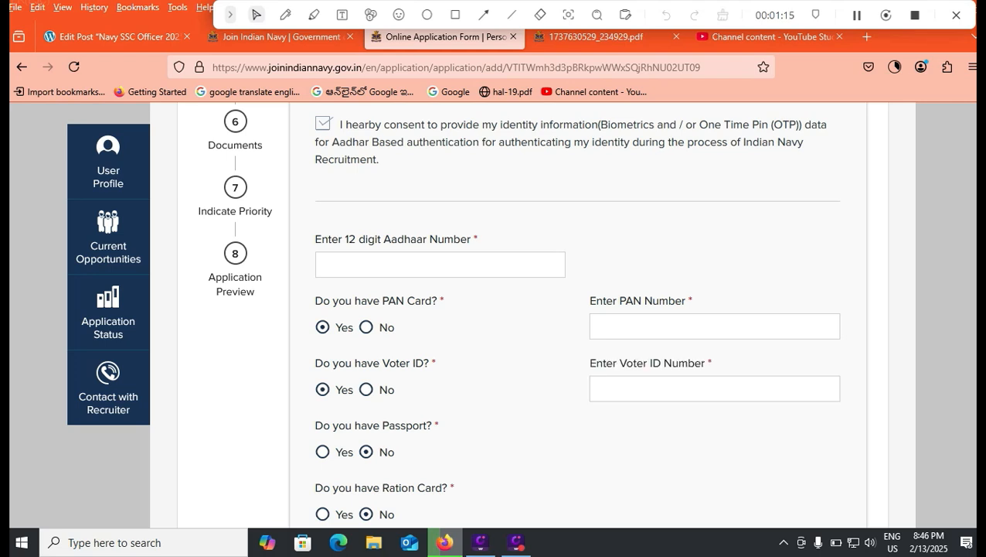
scroll(495, 325, down, 2)
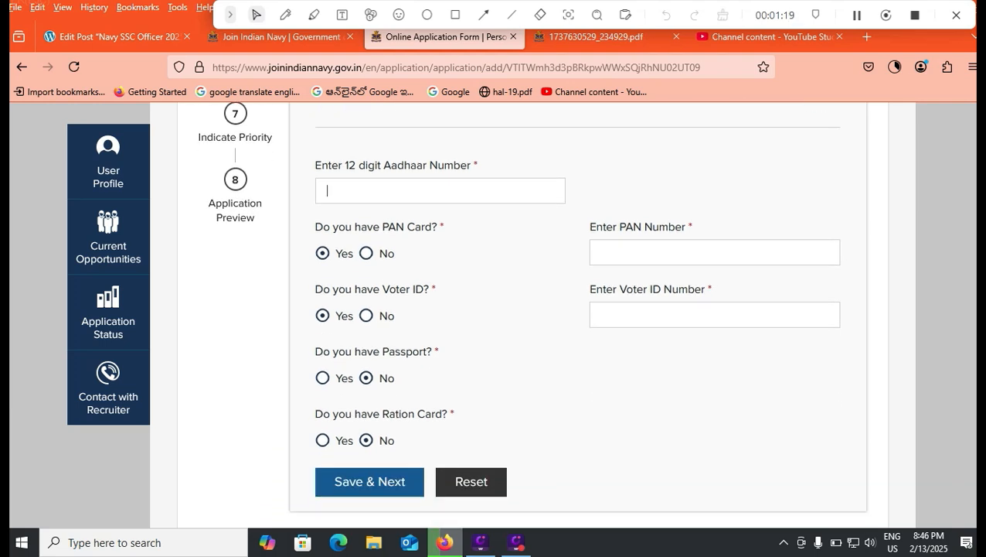
click(323, 378)
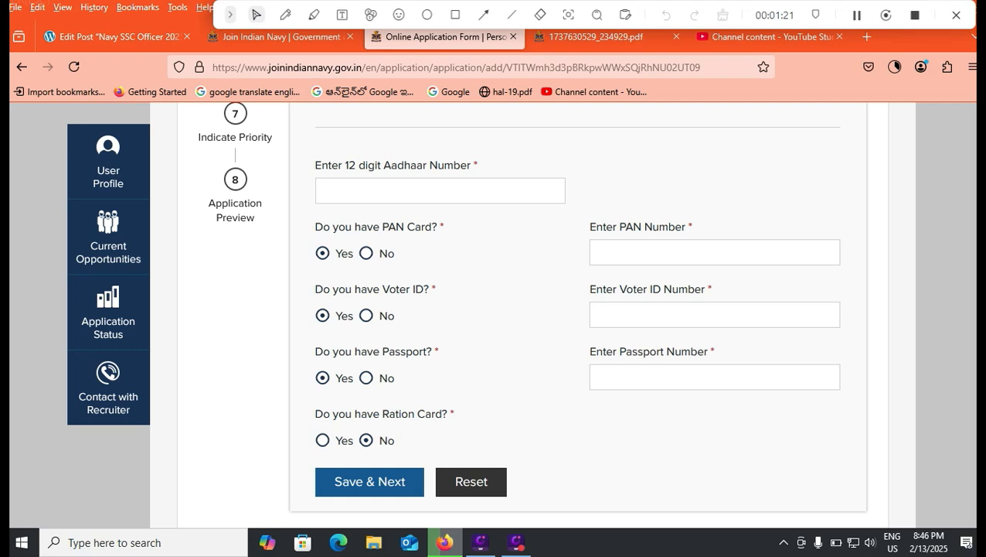
click(323, 440)
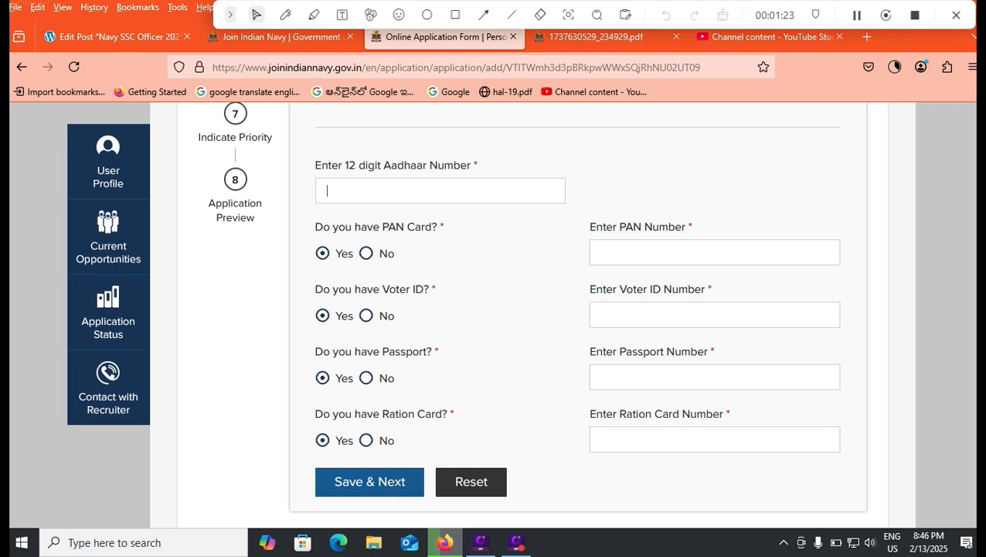
Step: Switch the ration card, passport, voter ID and PAN card answers to No
click(366, 440)
click(367, 378)
click(366, 315)
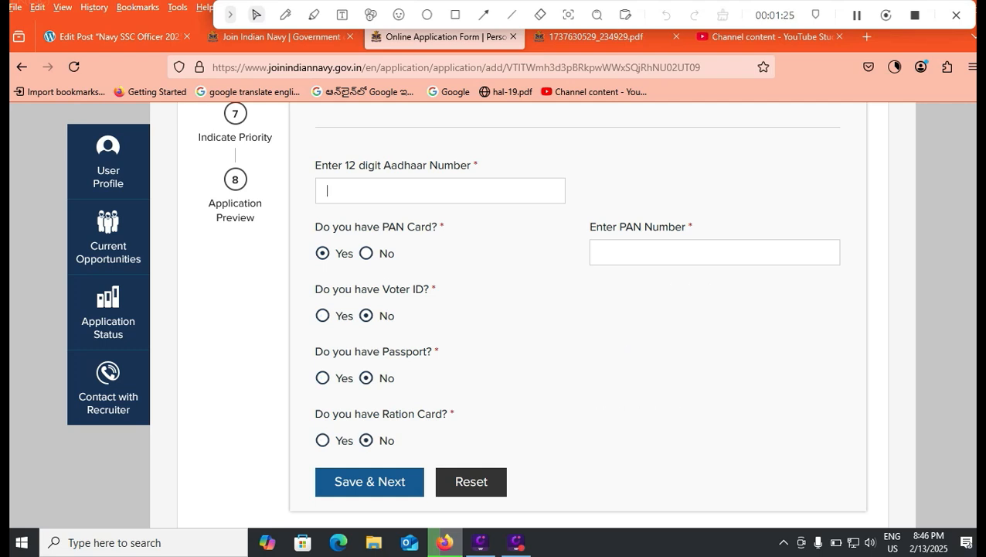
click(367, 254)
click(356, 191)
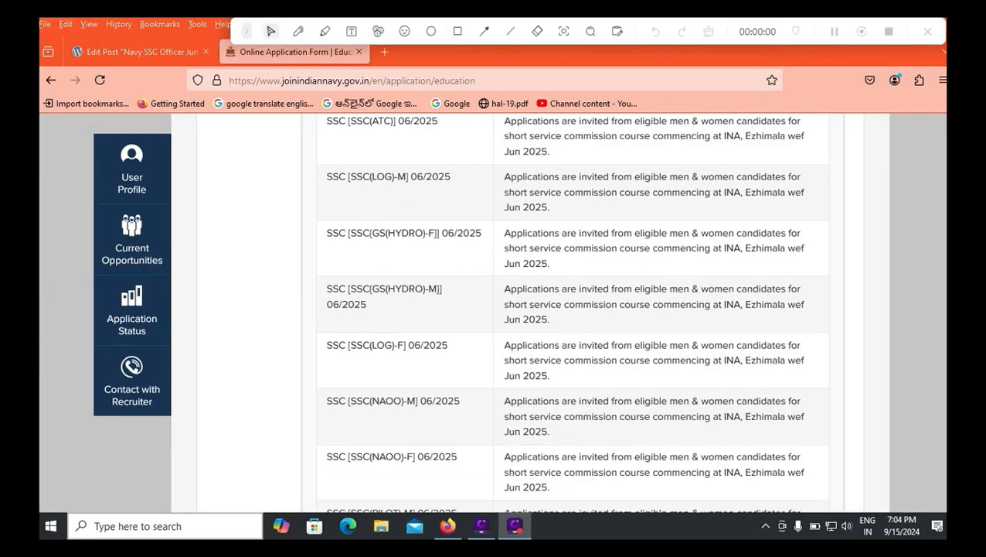
Step: Scroll through the SSC entry table down to the Details of Graduation Qualification section
scroll(493, 309, up, 15)
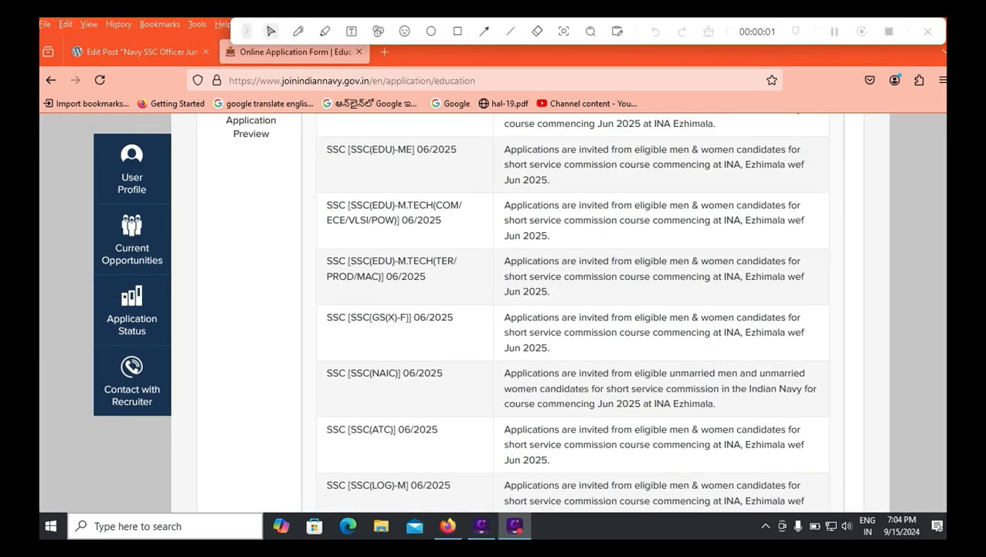
scroll(493, 309, down, 3)
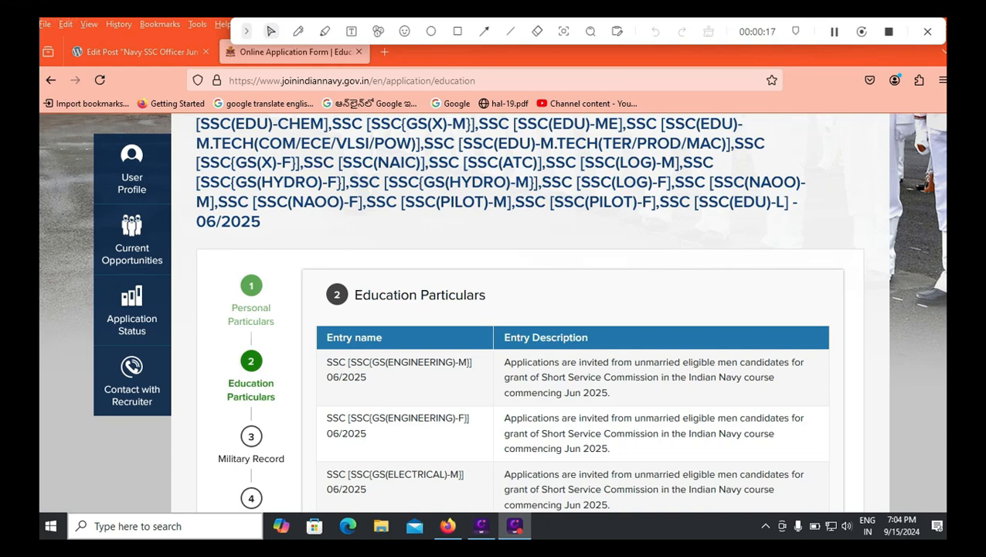
scroll(510, 309, down, 2)
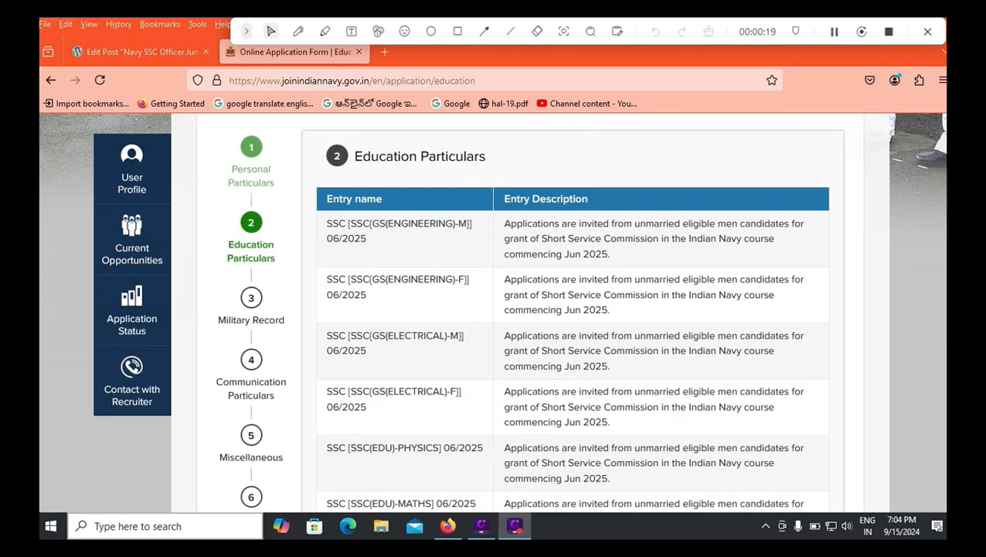
scroll(510, 309, down, 1)
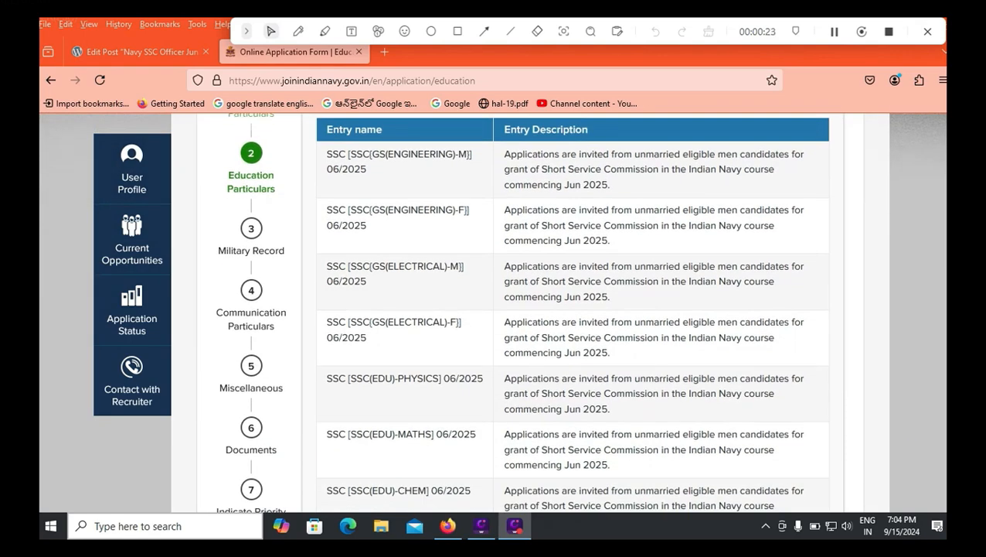
scroll(510, 309, down, 4)
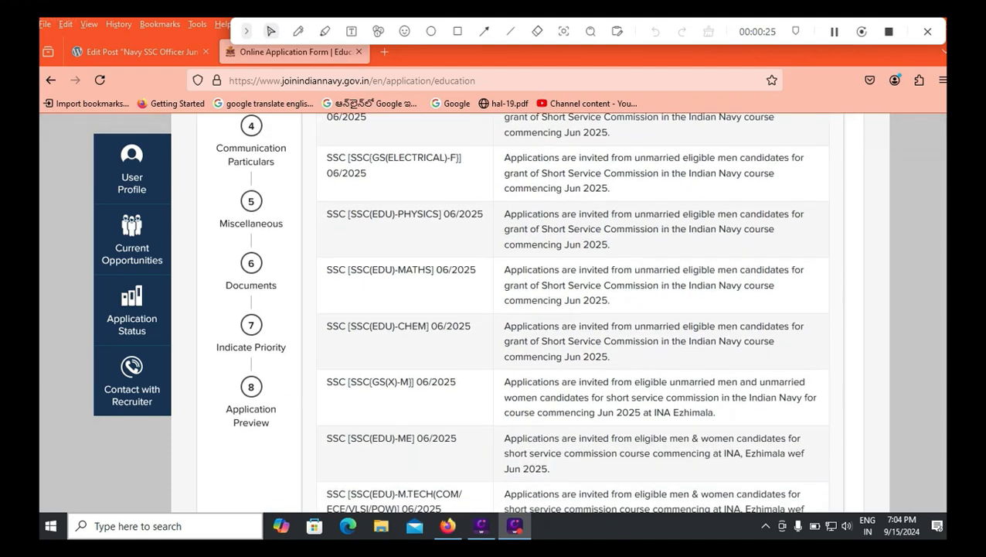
scroll(510, 309, down, 4)
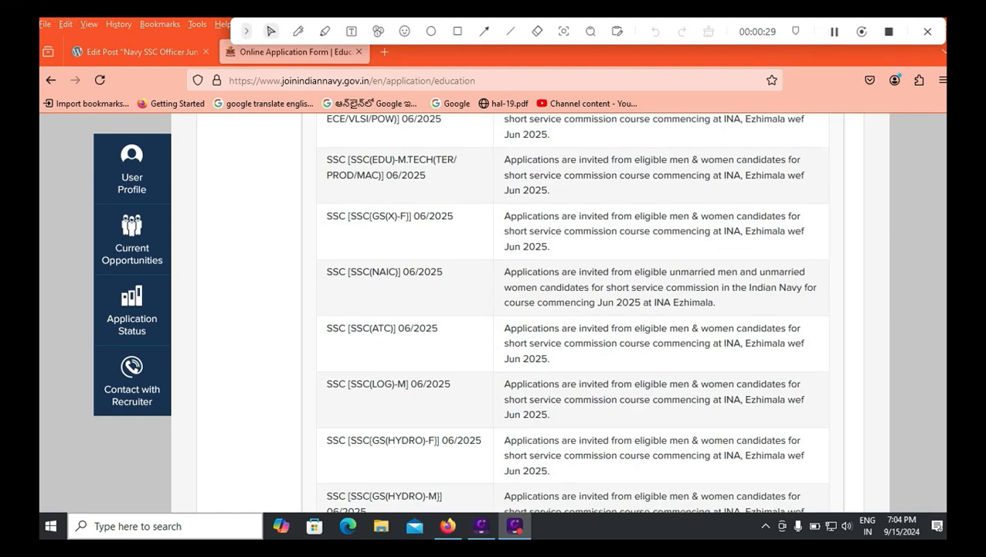
scroll(572, 309, down, 1)
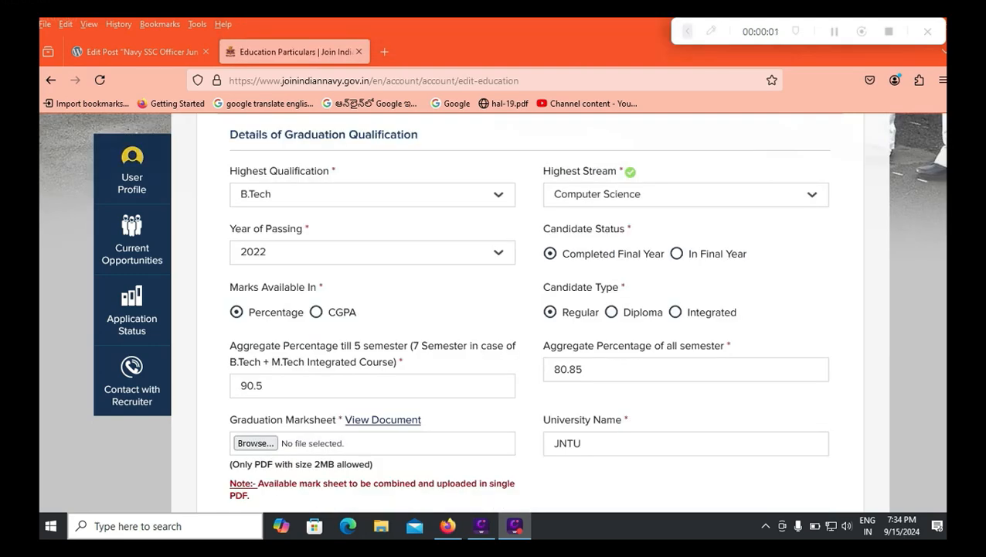
Step: Choose B.Tech as the highest graduation qualification
click(372, 195)
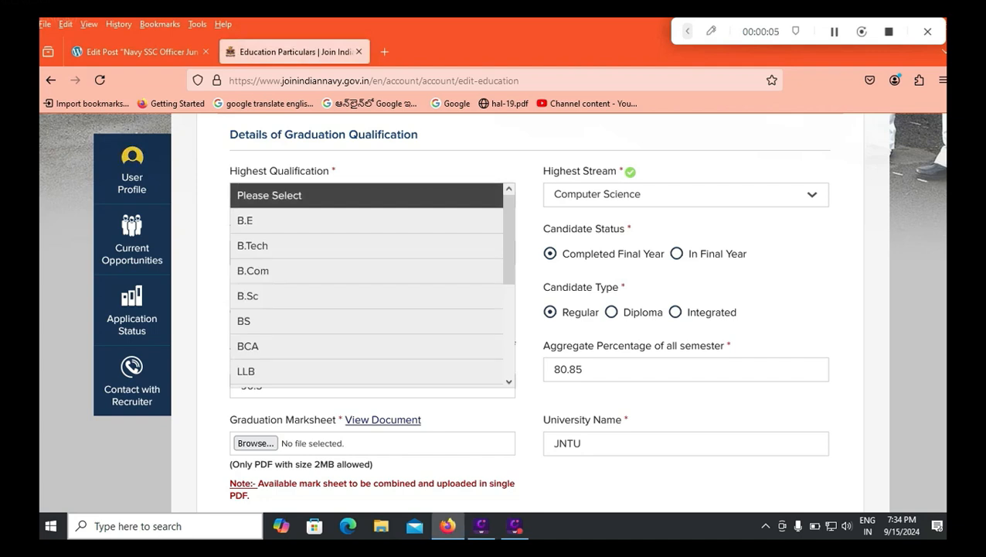
scroll(371, 270, down, 1)
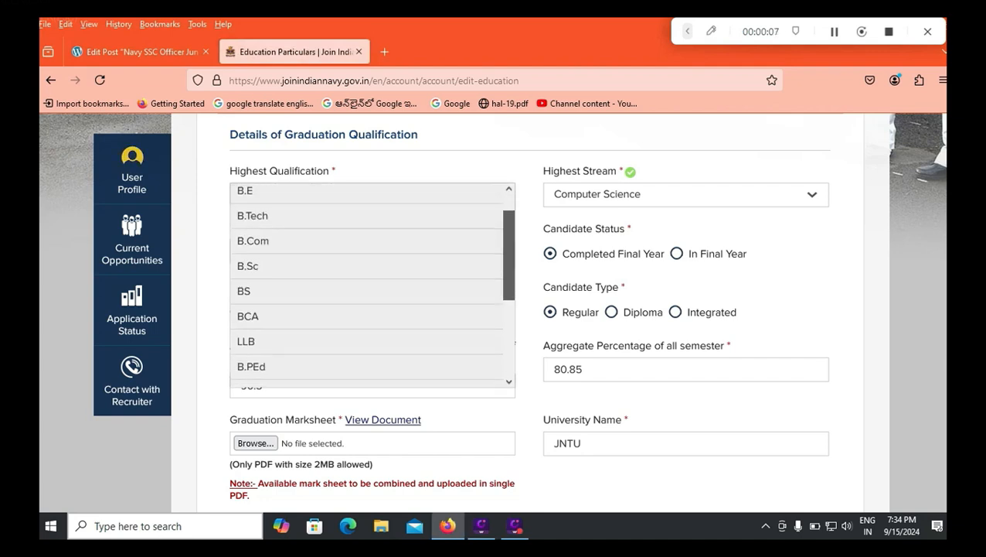
scroll(371, 286, down, 3)
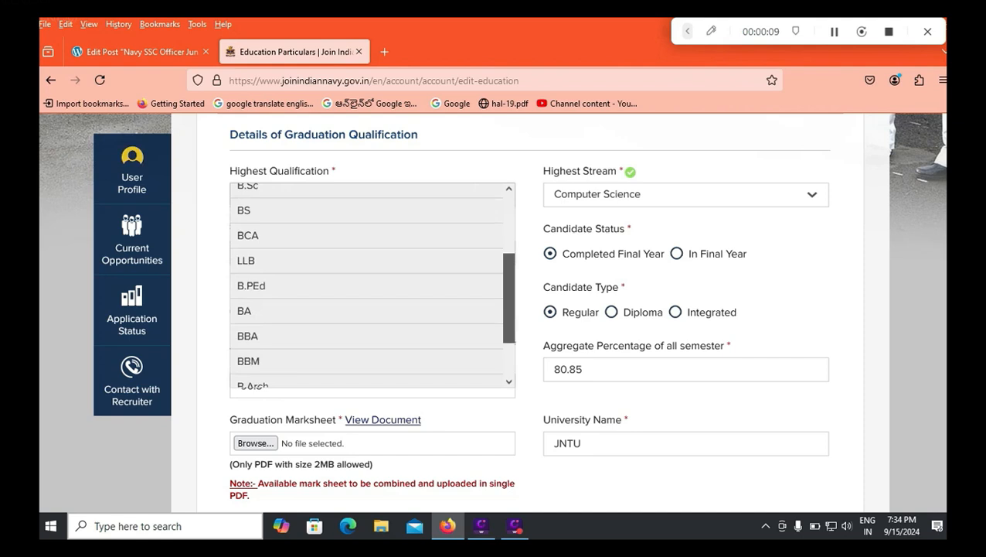
scroll(371, 286, down, 3)
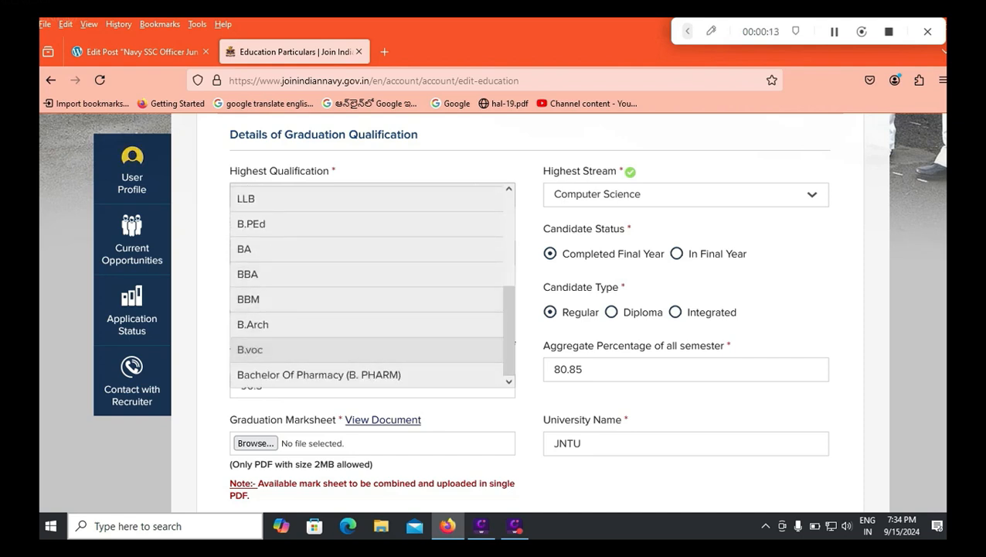
scroll(372, 286, up, 3)
click(309, 245)
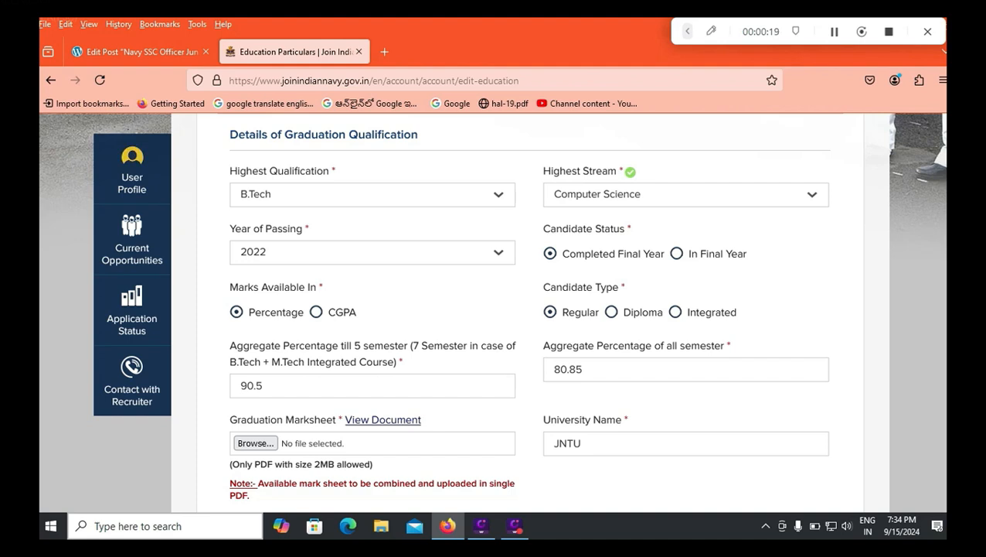
Step: Set the highest stream to Computer Science and keep 2022 as the year of passing
click(686, 194)
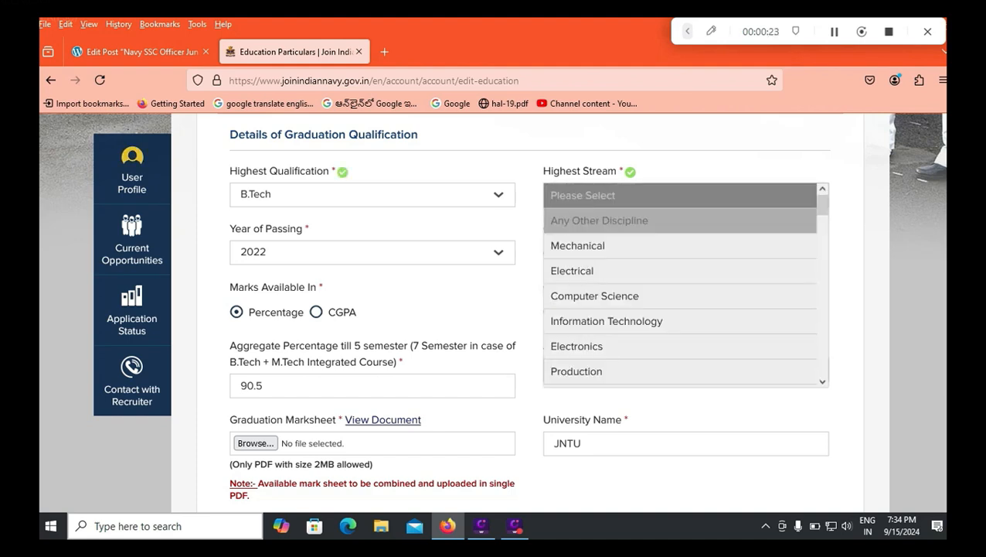
scroll(681, 286, down, 10)
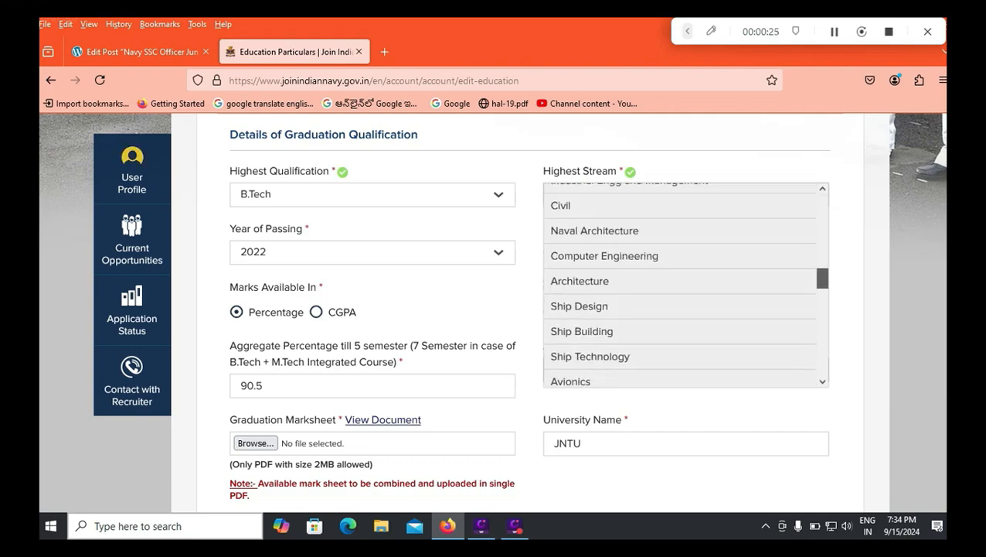
scroll(680, 286, down, 10)
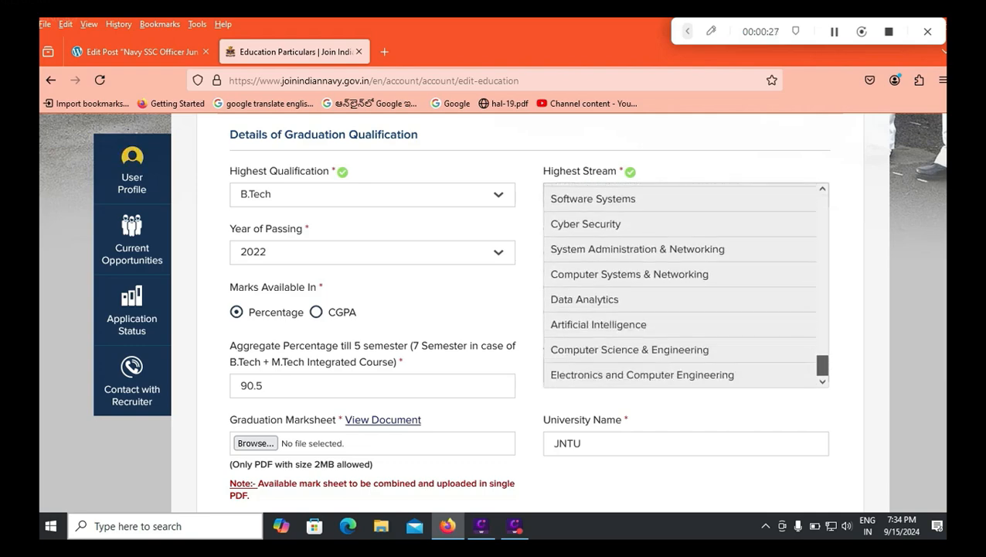
scroll(680, 286, up, 1)
scroll(680, 286, up, 15)
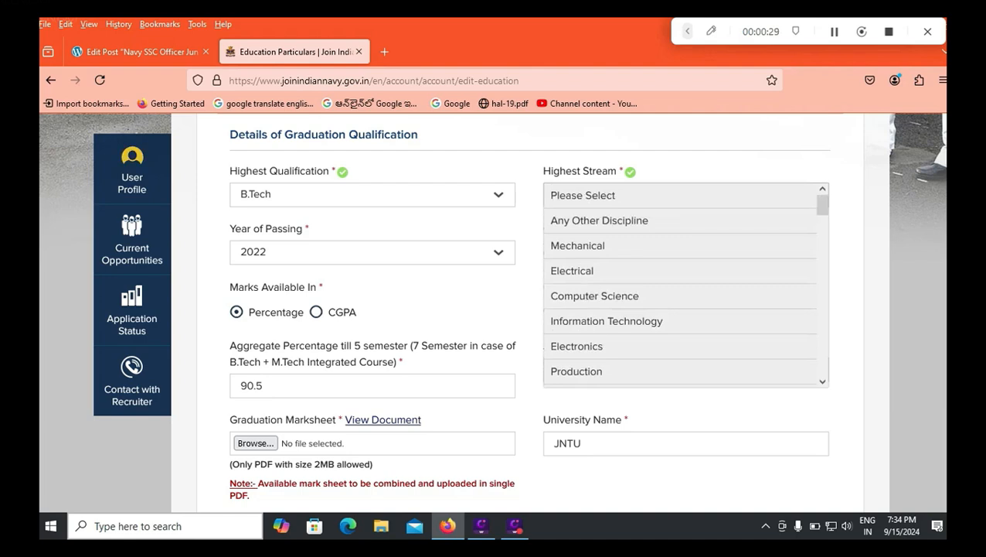
click(680, 158)
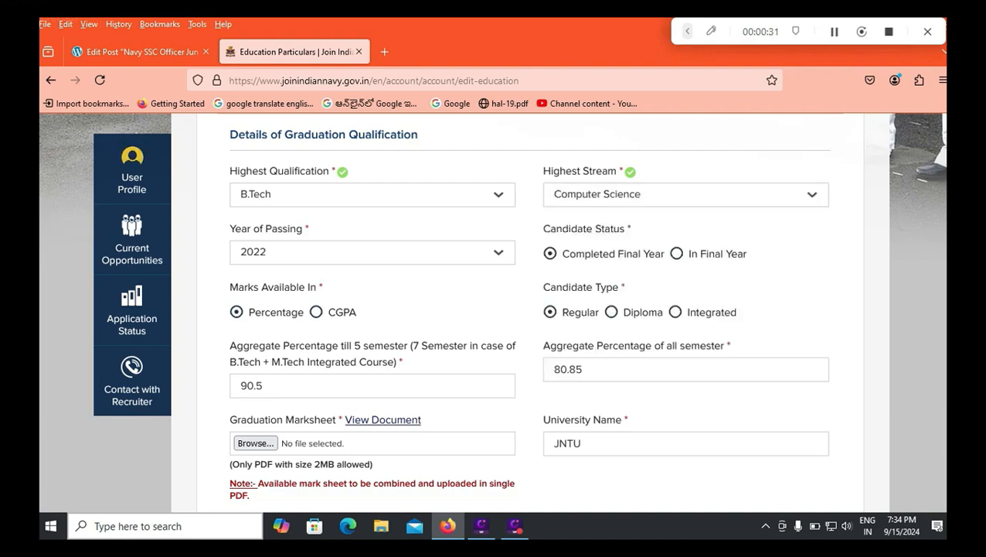
click(373, 252)
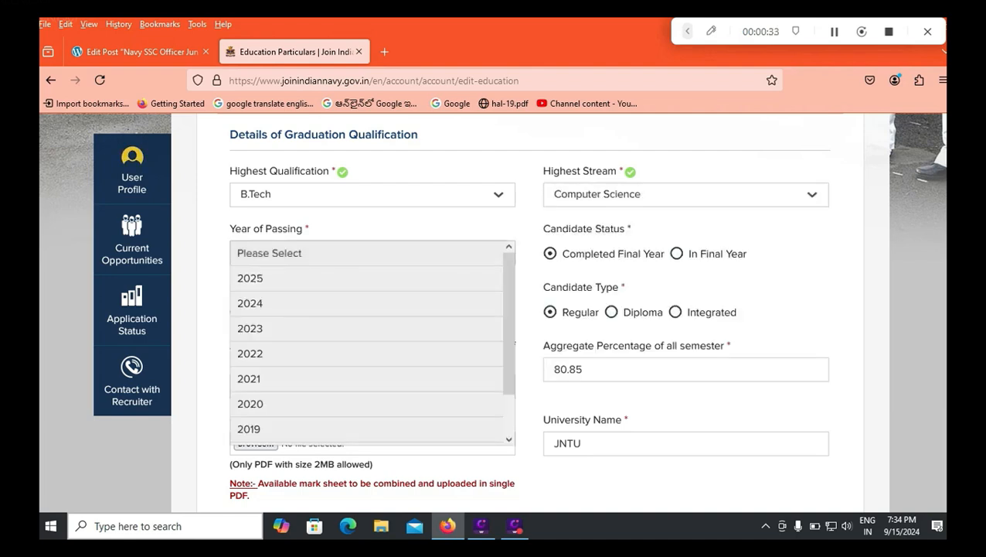
click(372, 225)
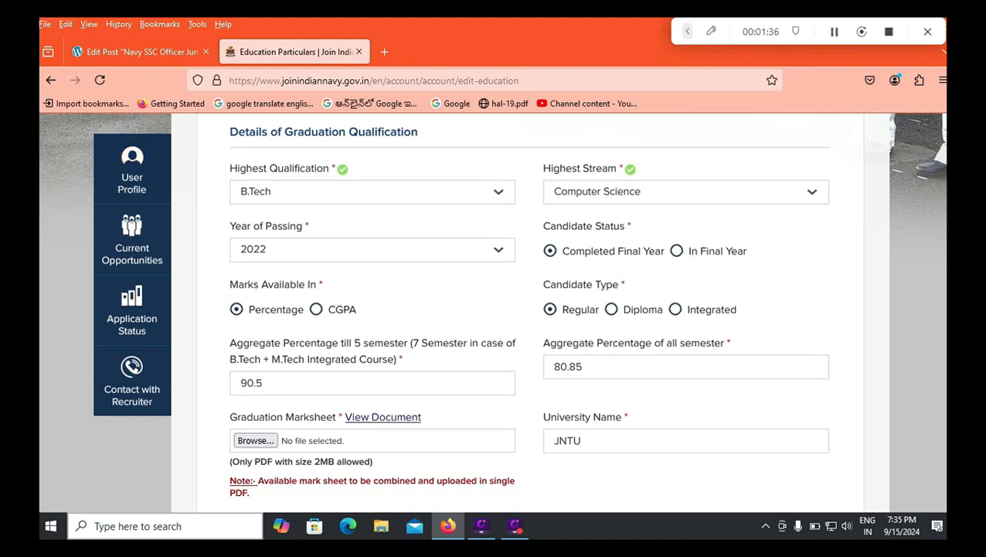
scroll(493, 309, down, 2)
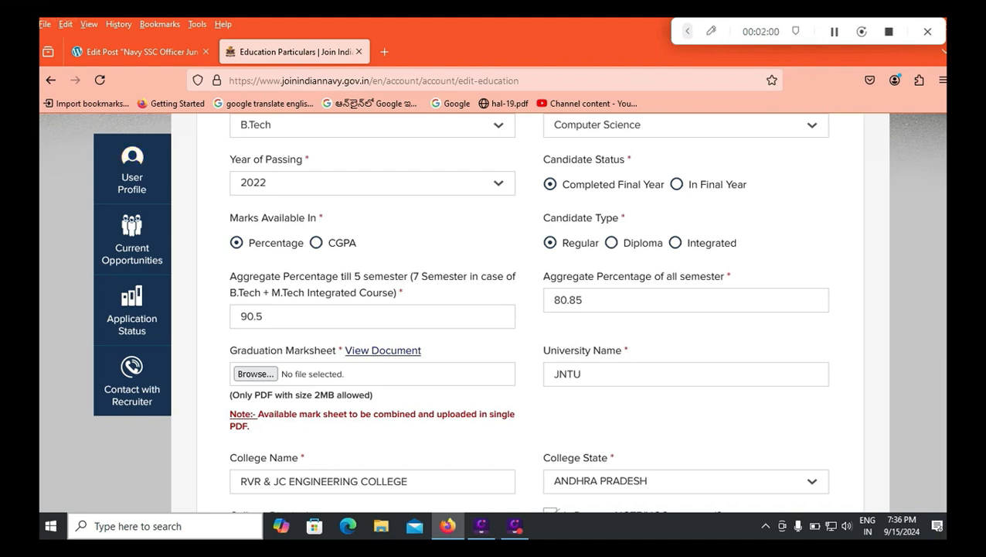
scroll(532, 312, down, 1)
scroll(532, 311, down, 2)
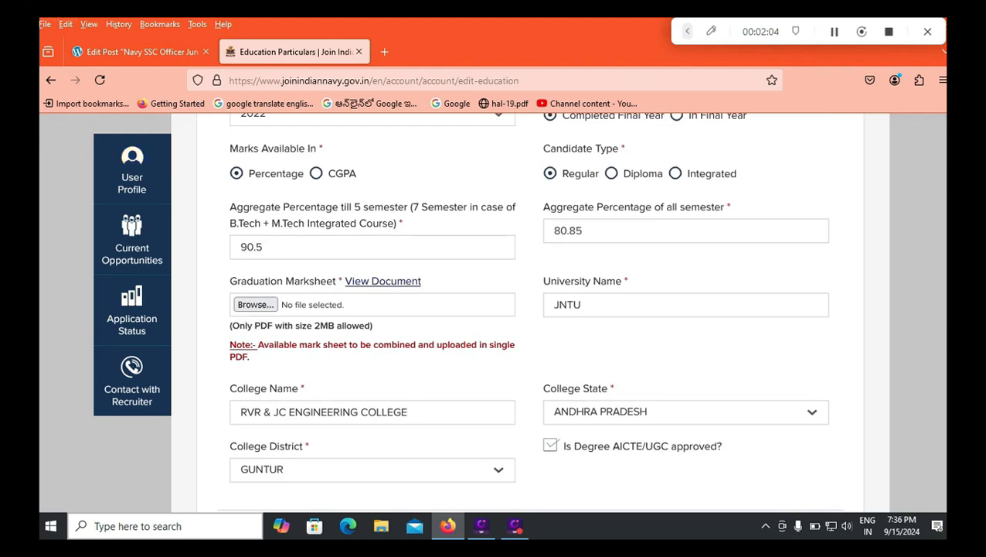
click(686, 412)
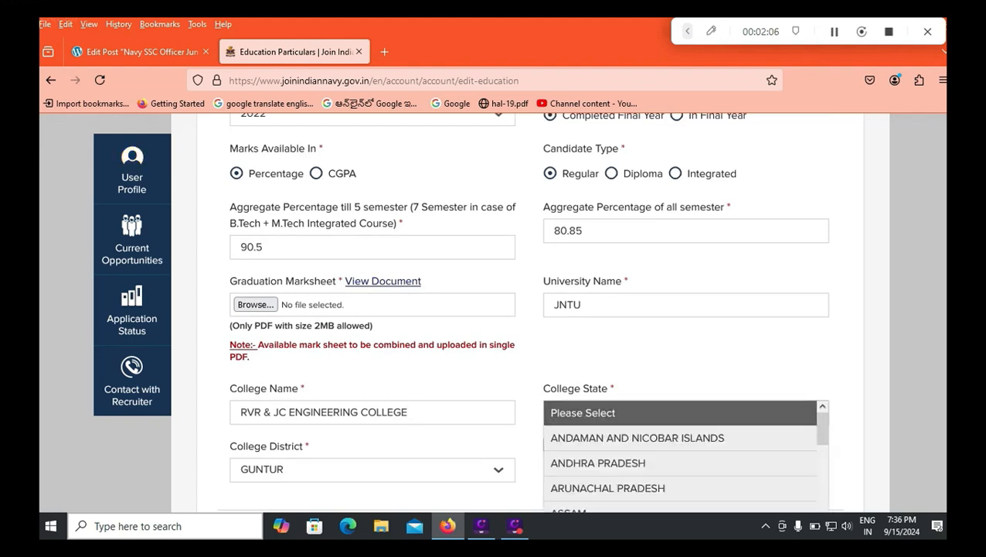
click(686, 412)
scroll(532, 311, down, 2)
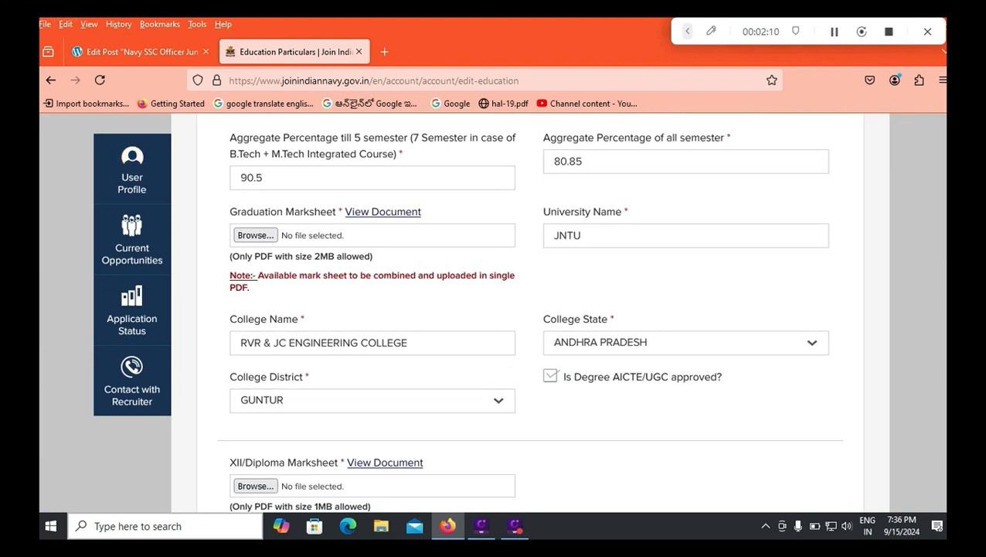
scroll(532, 312, down, 2)
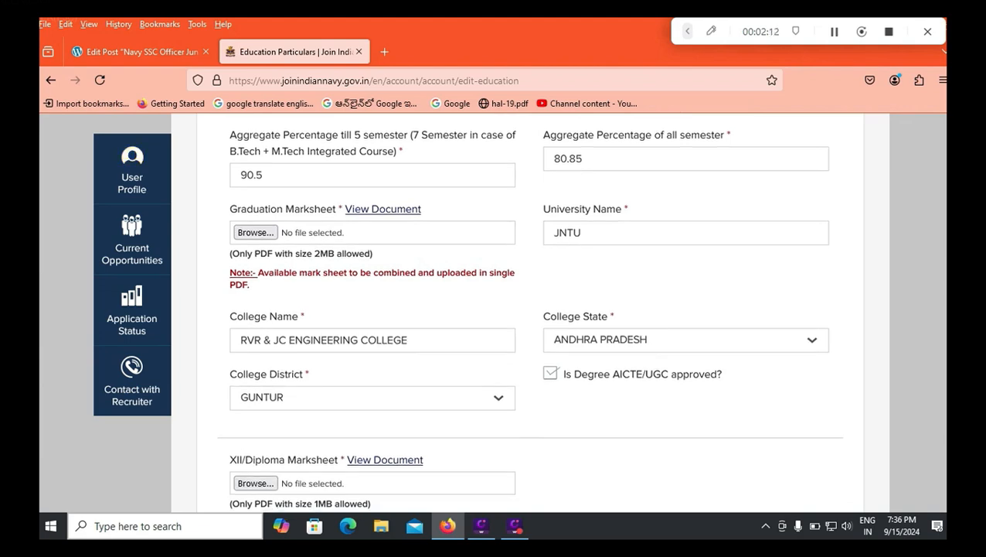
scroll(532, 312, down, 1)
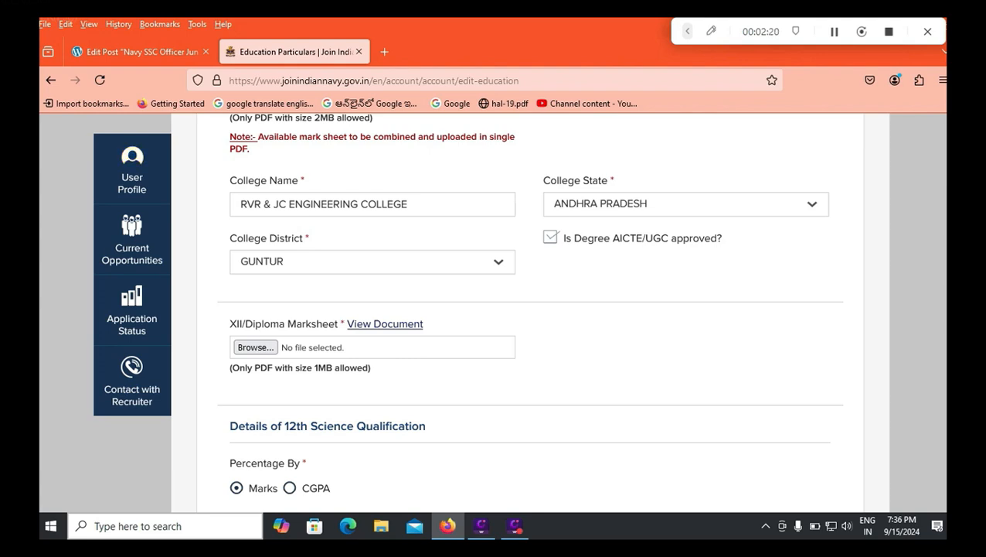
scroll(532, 311, down, 1)
scroll(531, 312, down, 1)
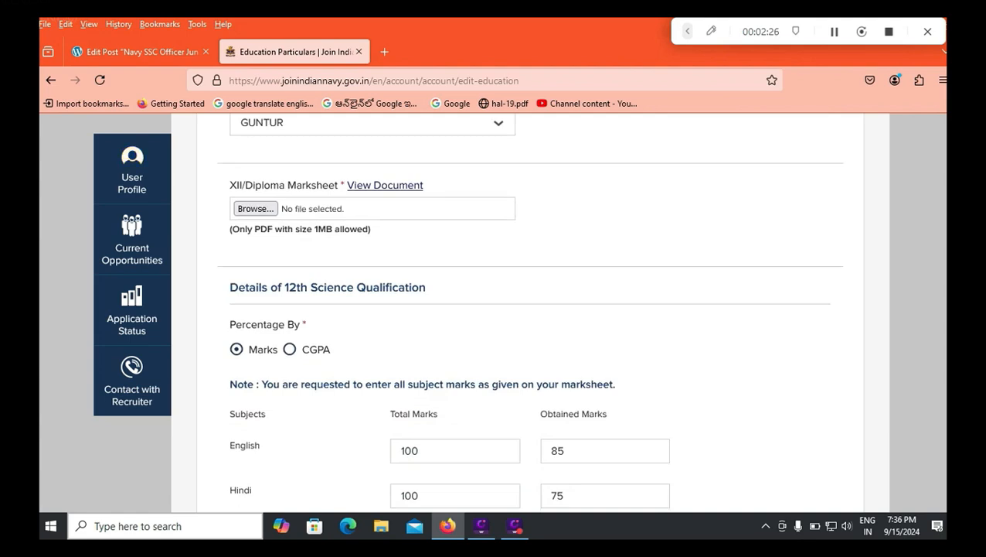
click(290, 349)
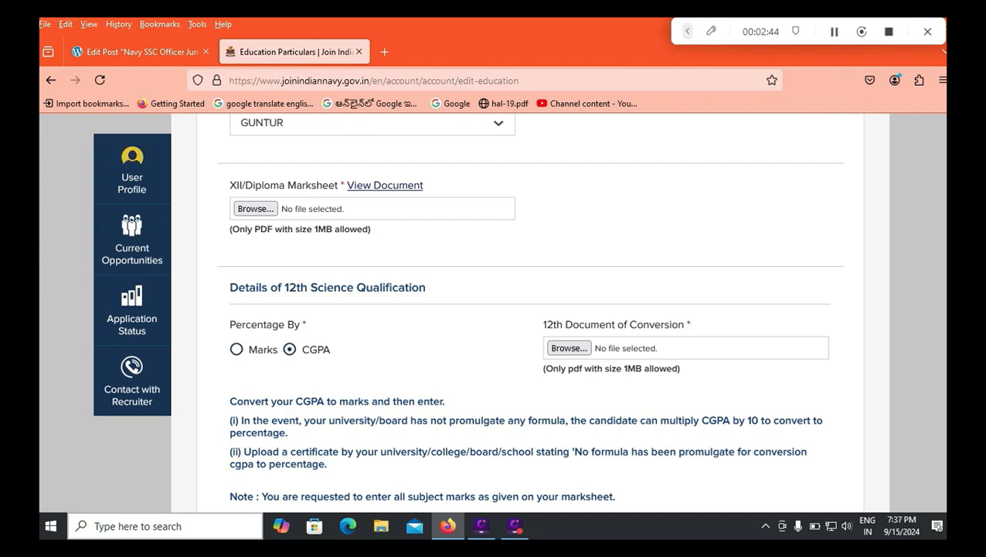
click(237, 350)
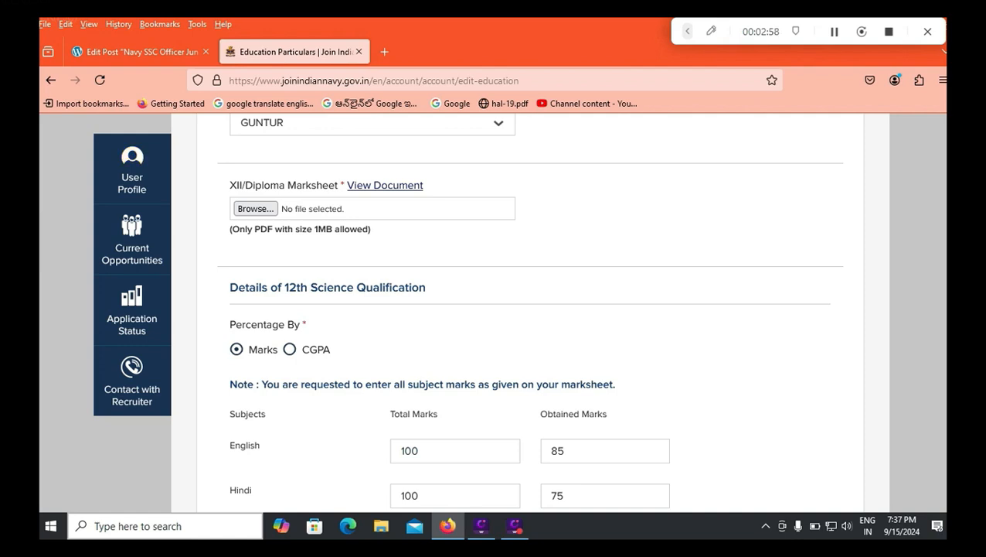
Step: Add Telugu as an optional 12th subject row, then remove it again
scroll(530, 309, down, 1)
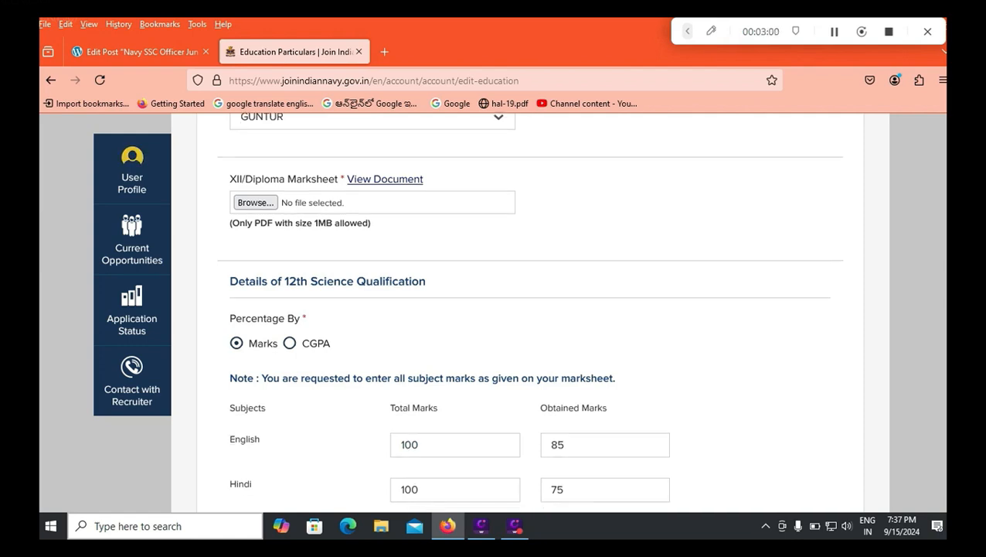
scroll(530, 309, down, 1)
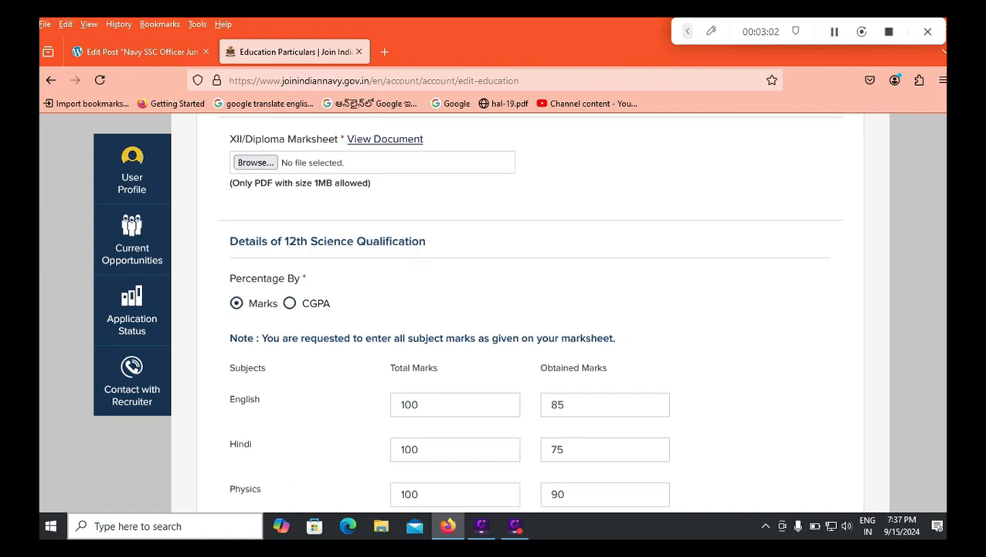
scroll(530, 309, down, 10)
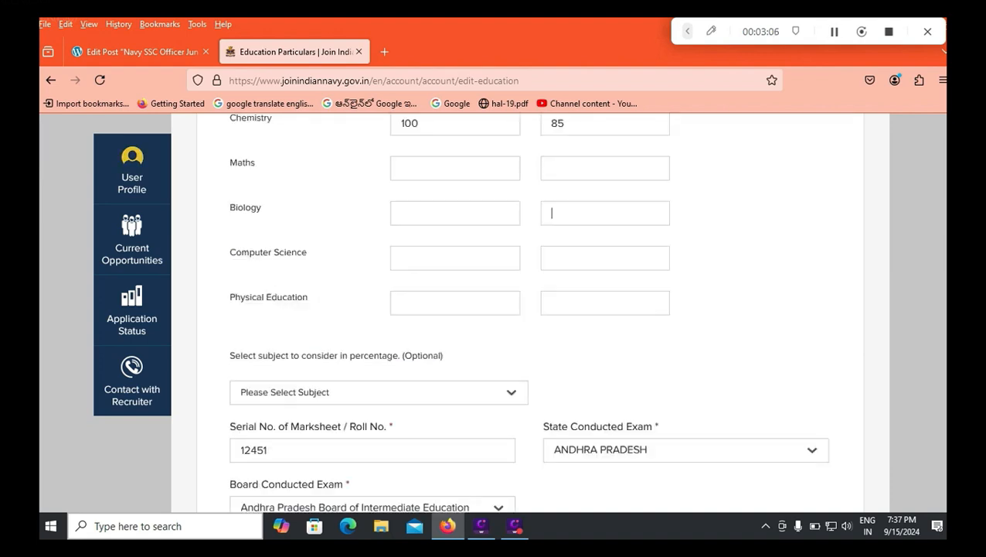
scroll(530, 309, up, 2)
scroll(530, 309, up, 6)
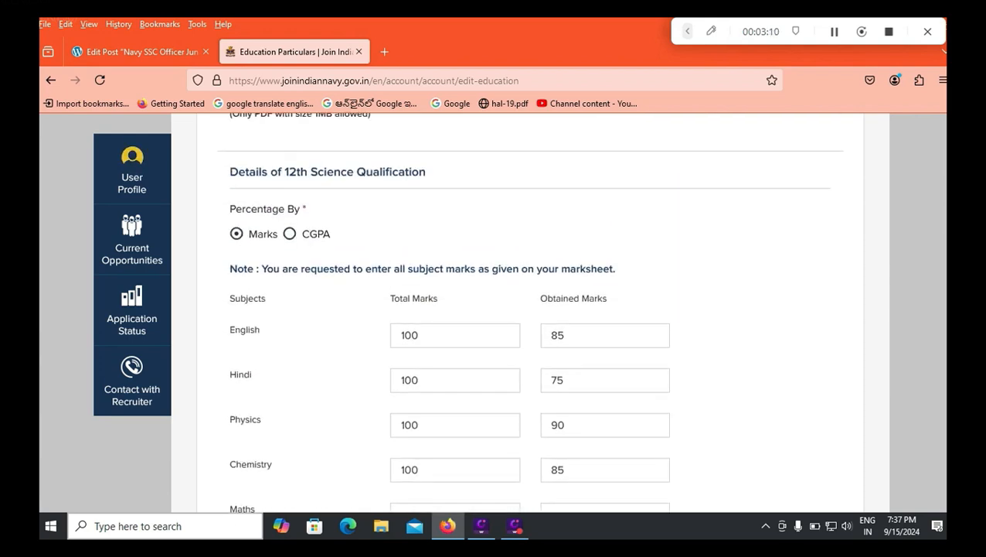
scroll(530, 309, down, 7)
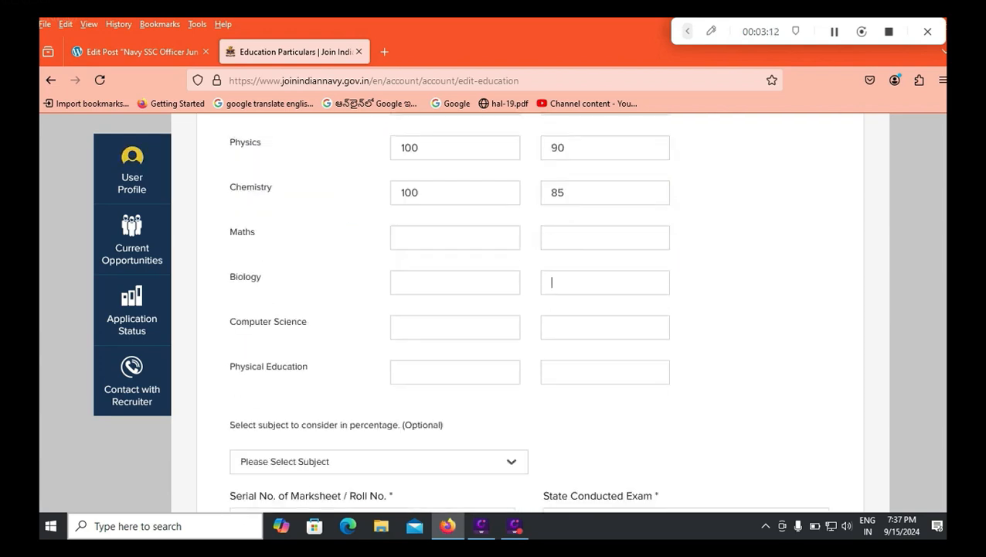
scroll(530, 310, down, 1)
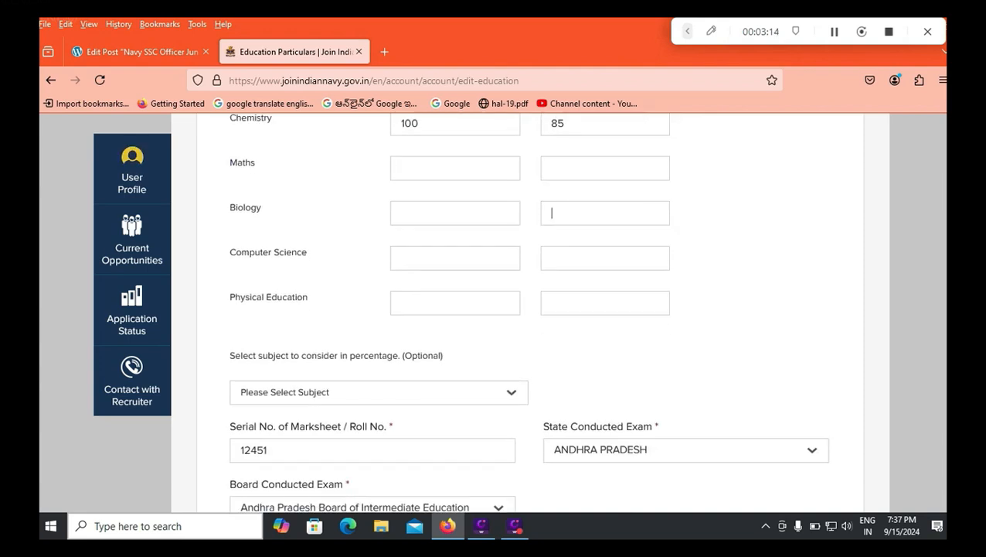
scroll(529, 310, down, 2)
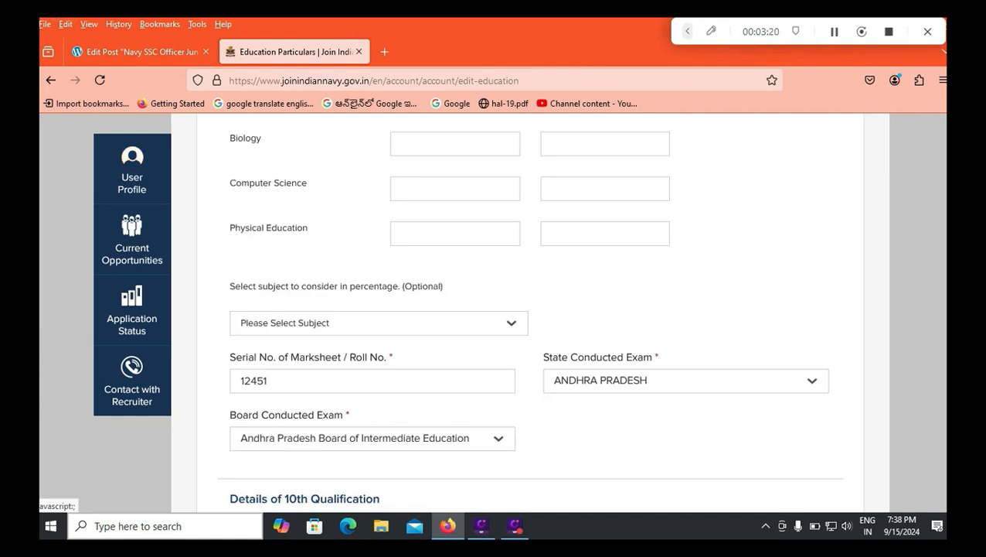
click(379, 323)
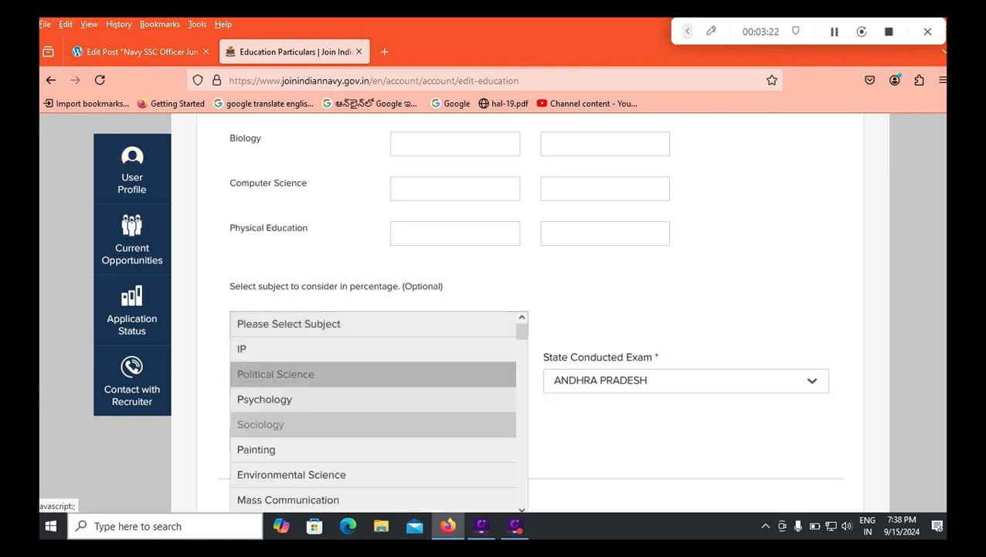
scroll(371, 418, down, 2)
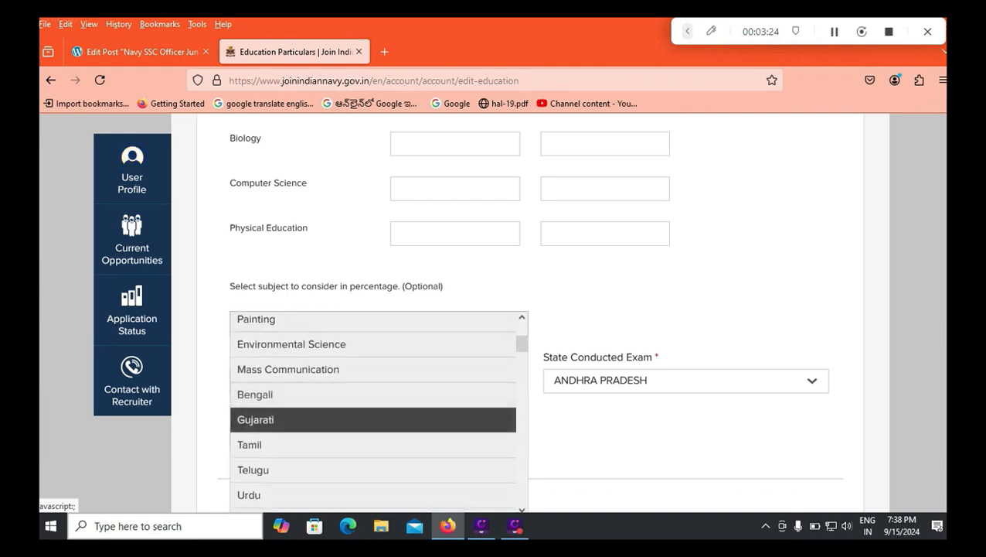
click(294, 470)
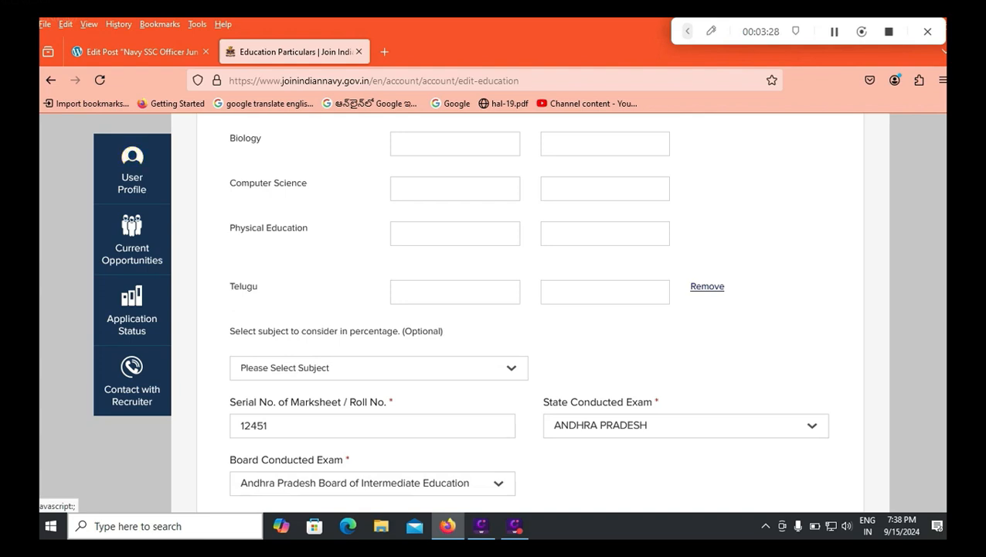
click(707, 286)
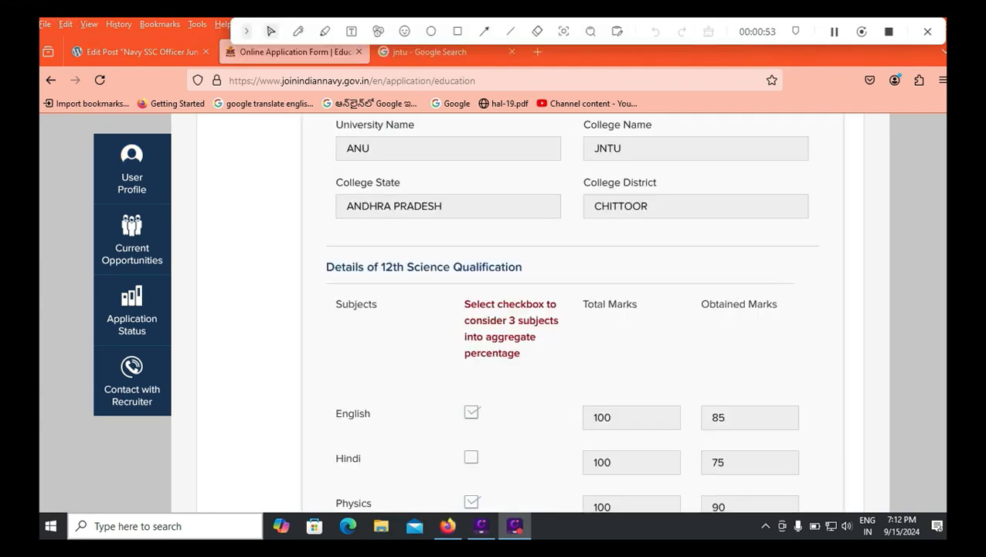
Step: Keep ANDHRA PRADESH as exam state and choose Andhra Pradesh Board of Intermediate Education
scroll(573, 309, down, 2)
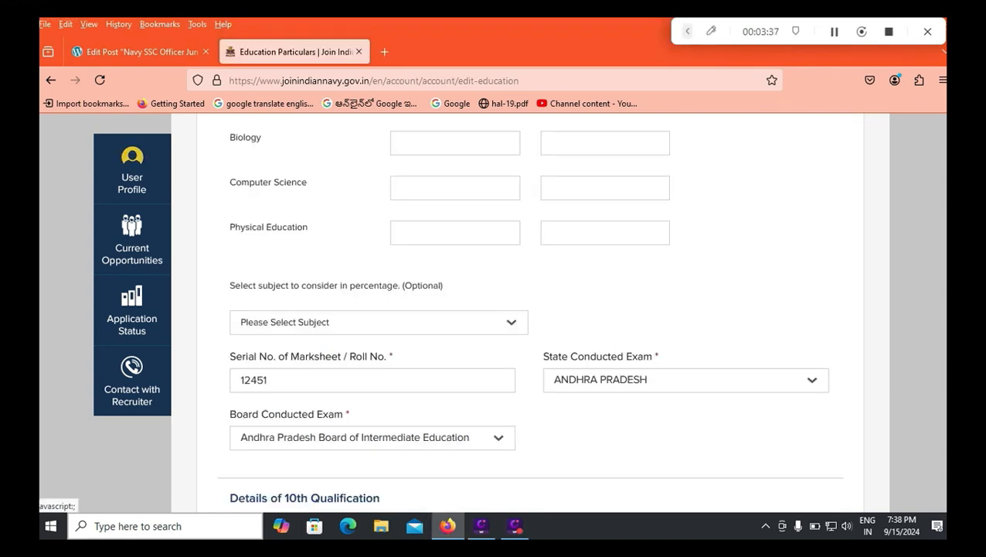
scroll(481, 312, down, 2)
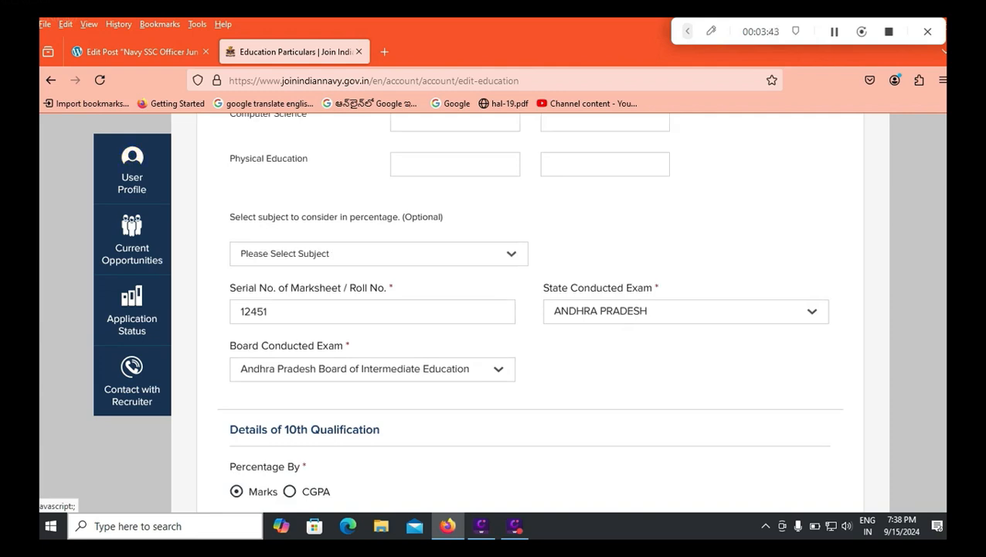
click(685, 311)
click(596, 361)
click(373, 370)
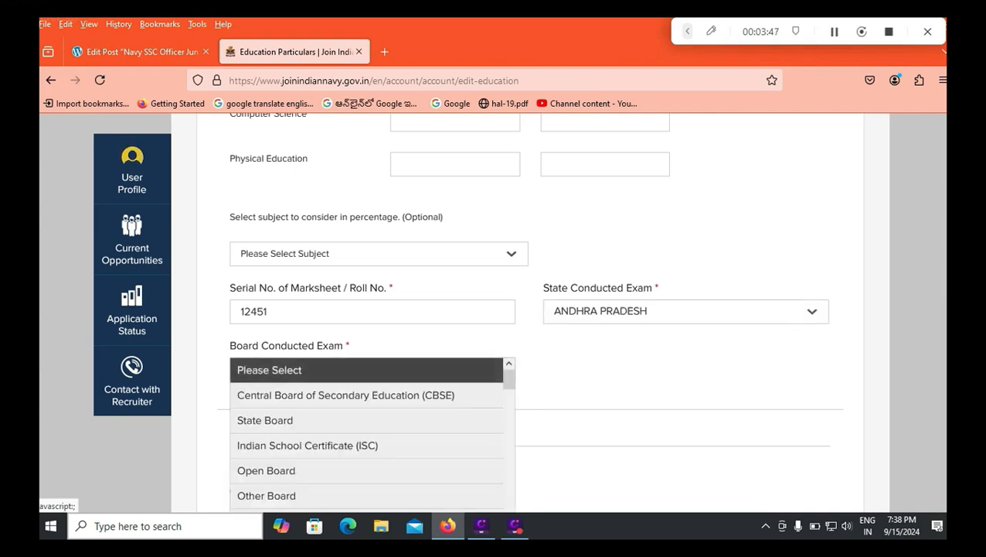
click(353, 510)
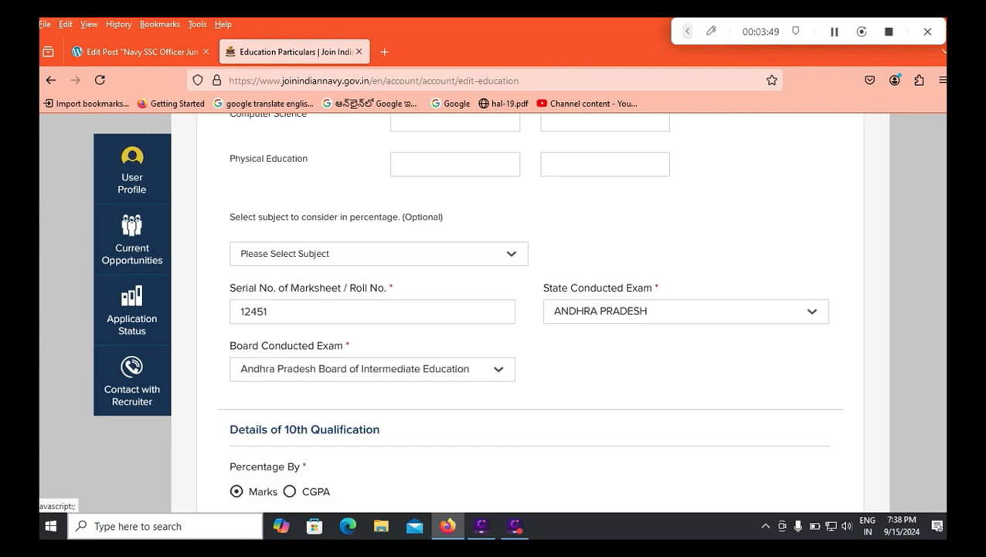
Step: Keep the 10th percentage basis on Marks and check the 600 total, 500 obtained and serial number
scroll(530, 309, down, 3)
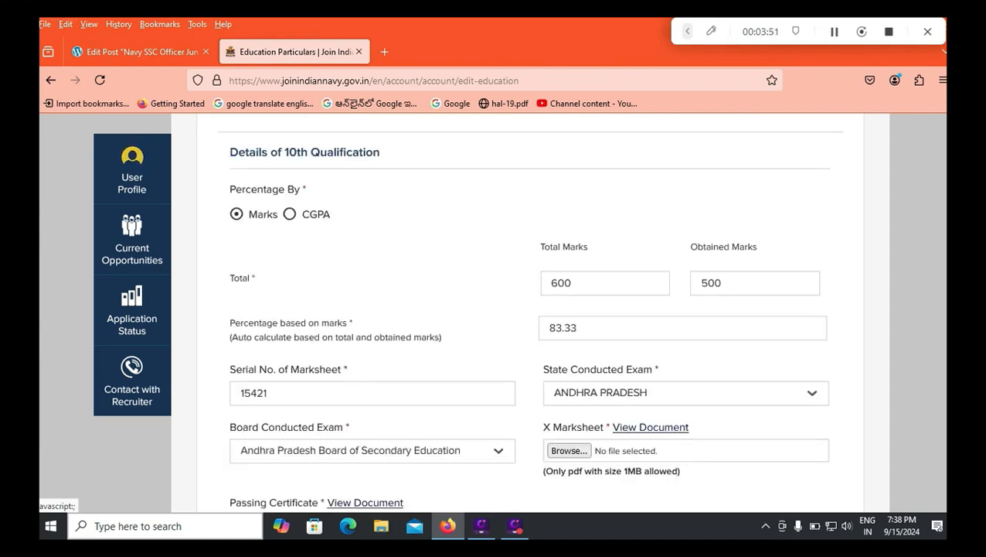
click(290, 215)
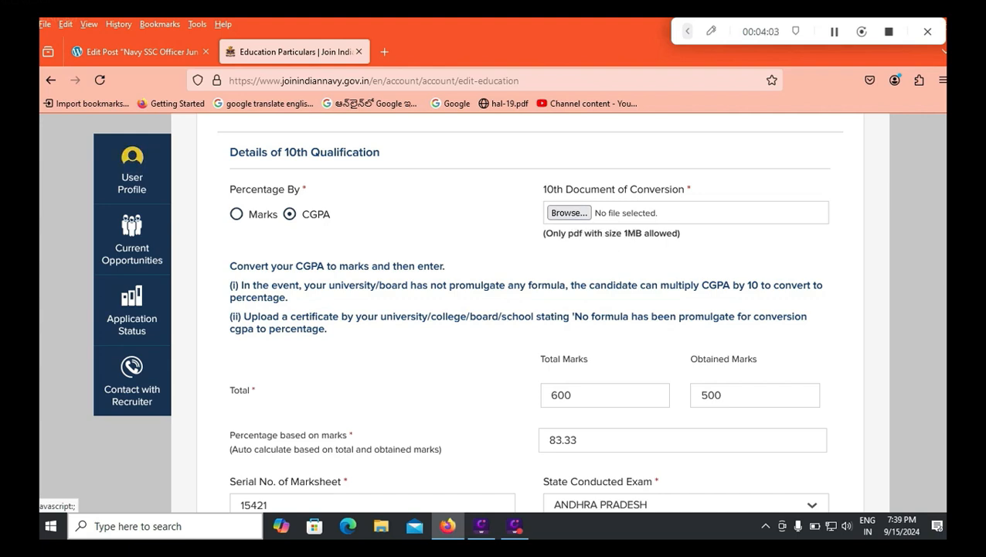
click(237, 214)
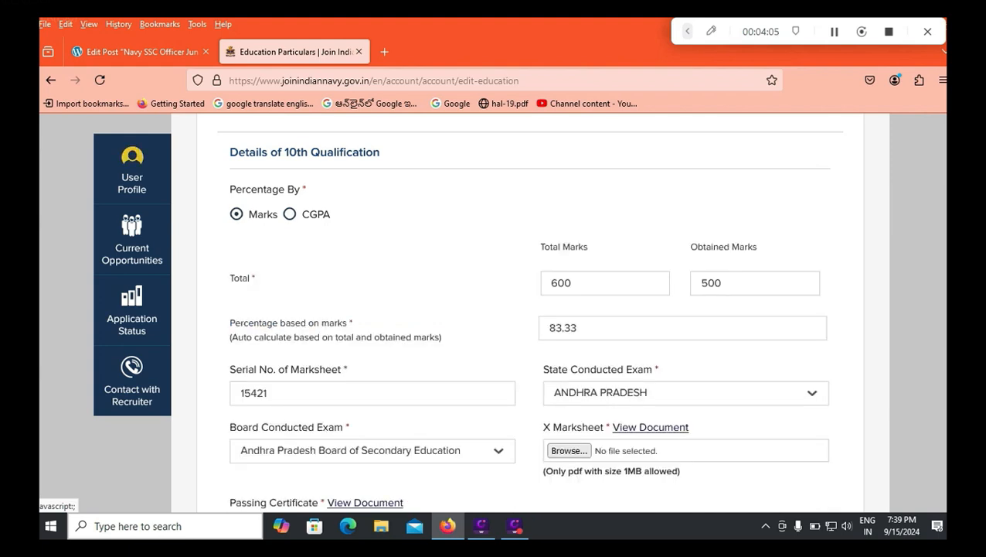
click(573, 283)
click(720, 283)
click(269, 393)
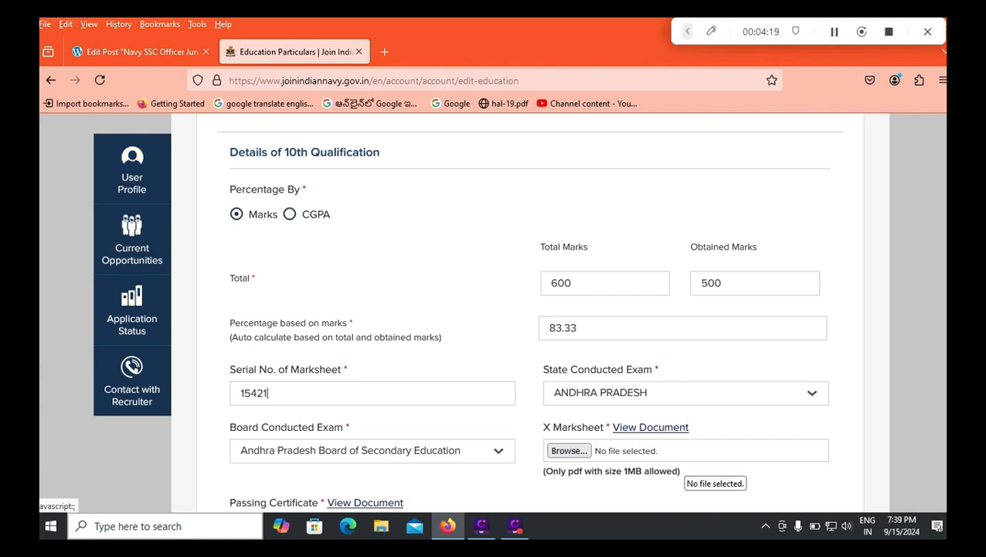
scroll(684, 472, down, 2)
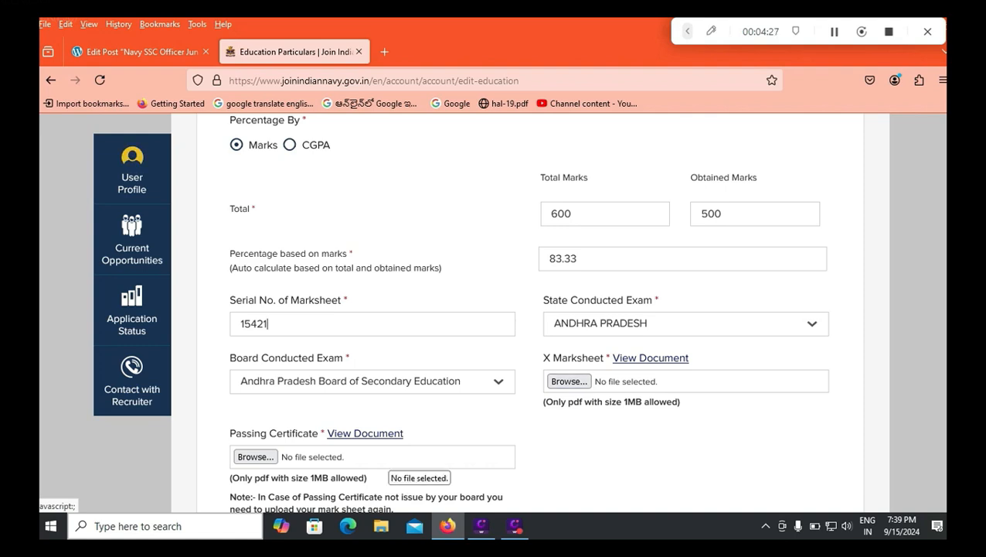
scroll(494, 310, down, 2)
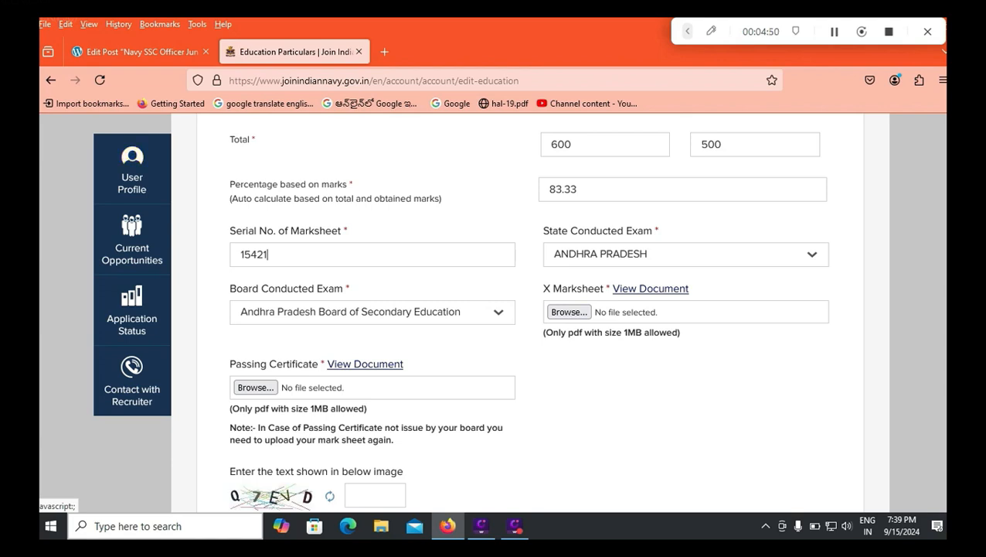
scroll(528, 309, down, 2)
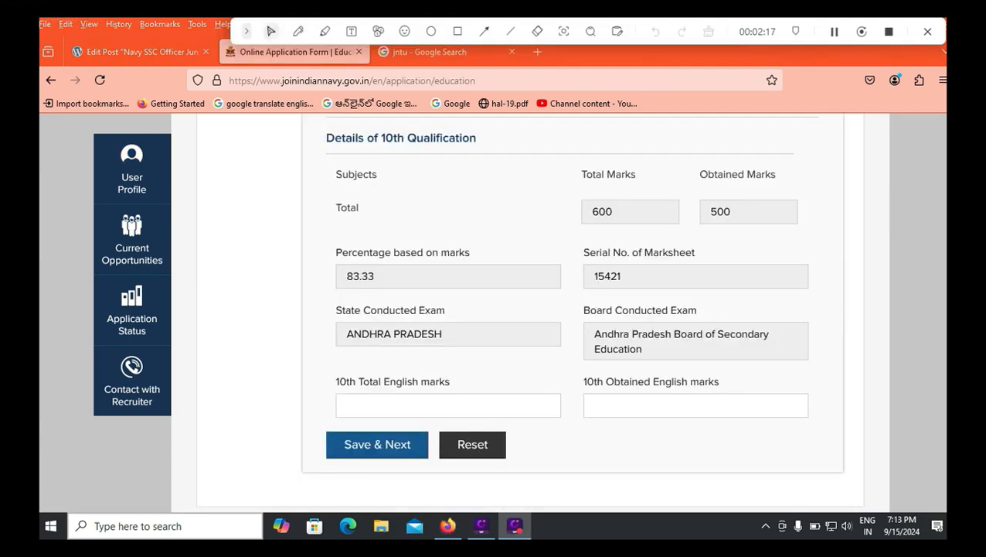
Step: Enter the 10th English marks as 100 total and 75 obtained
click(348, 405)
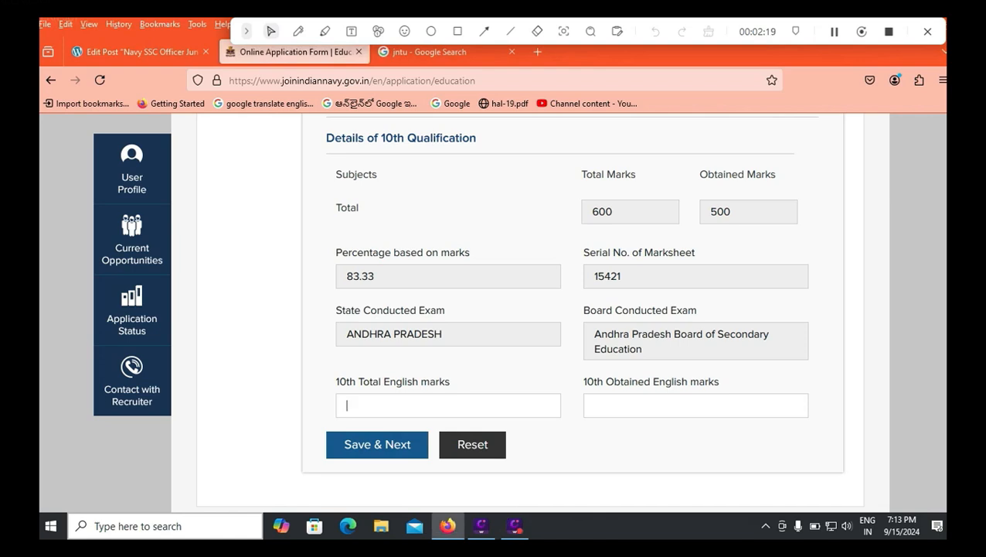
text(100)
key(Tab)
text(75)
key(Tab)
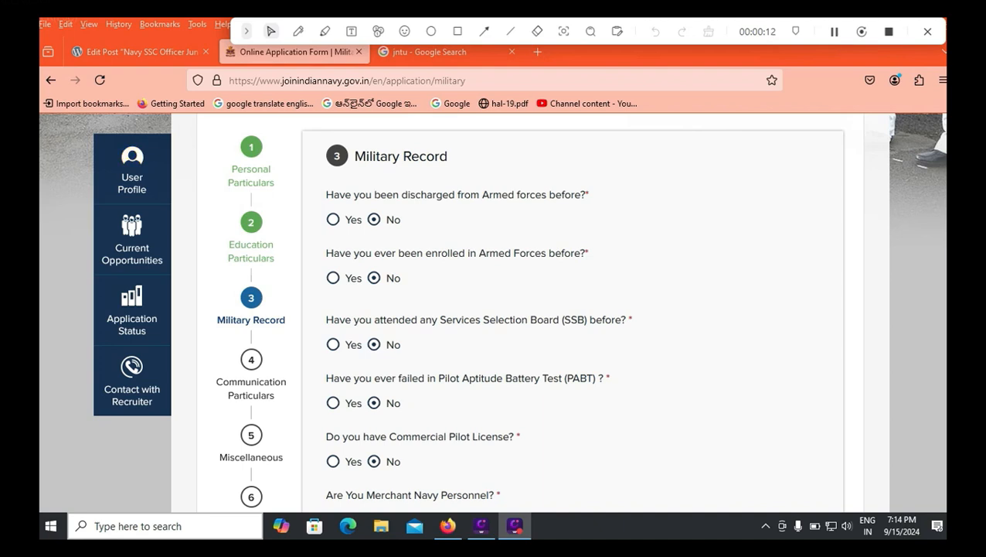
Step: Try Yes on the discharge, SSB and PABT questions, leaving each answered No
click(333, 220)
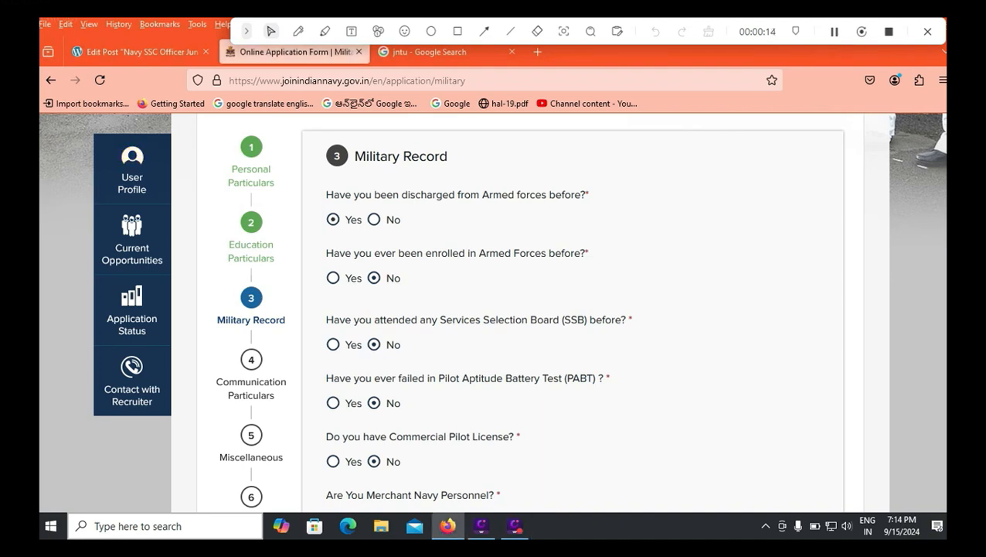
click(374, 219)
click(333, 345)
click(444, 402)
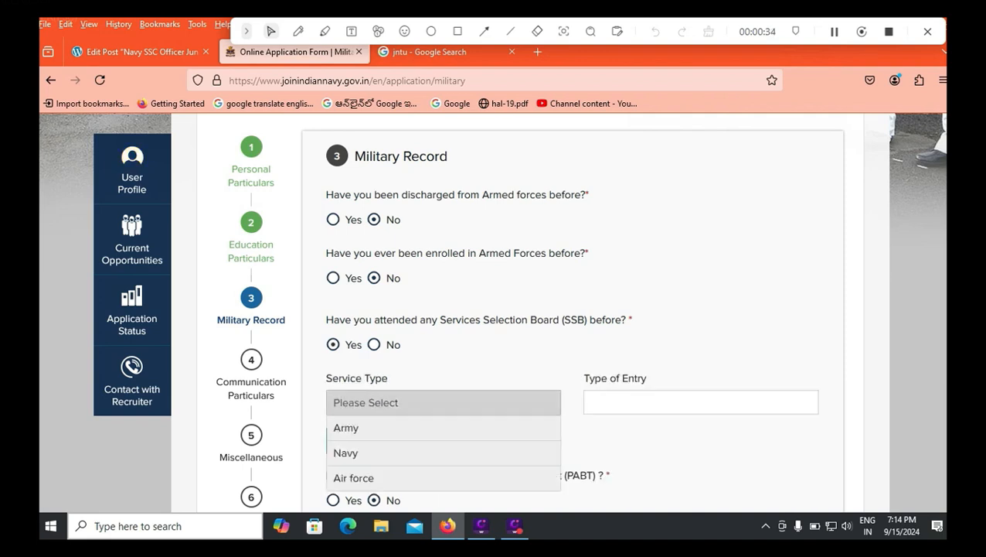
click(502, 360)
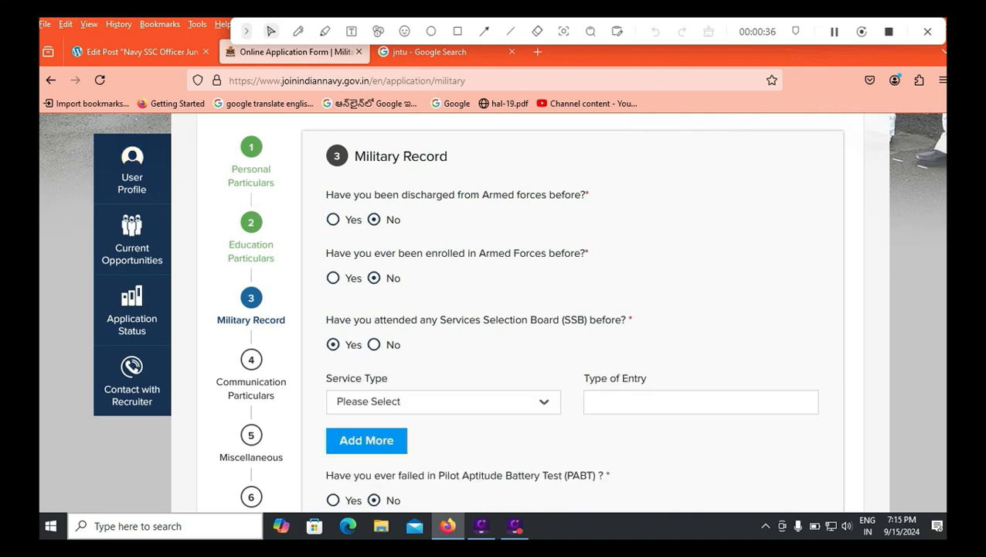
click(374, 345)
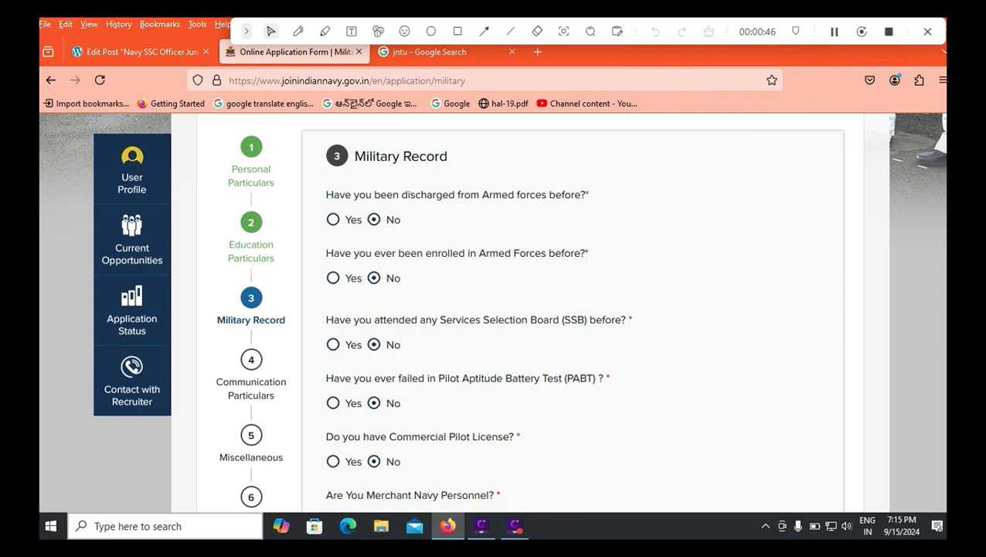
click(334, 403)
click(374, 403)
Step: Answer Yes to Commercial Pilot License and follow the notice link to the CPL holder page
click(333, 461)
scroll(493, 312, down, 1)
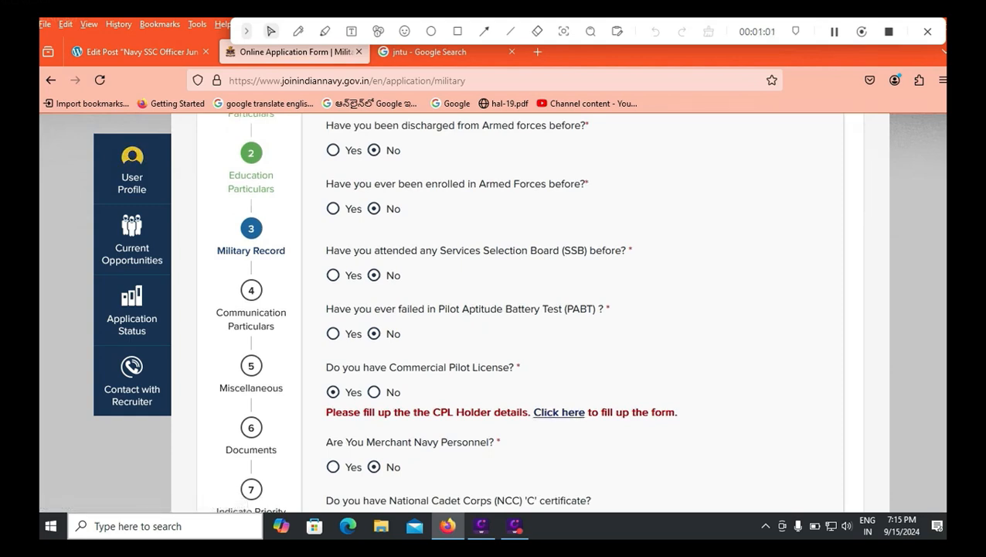
click(576, 412)
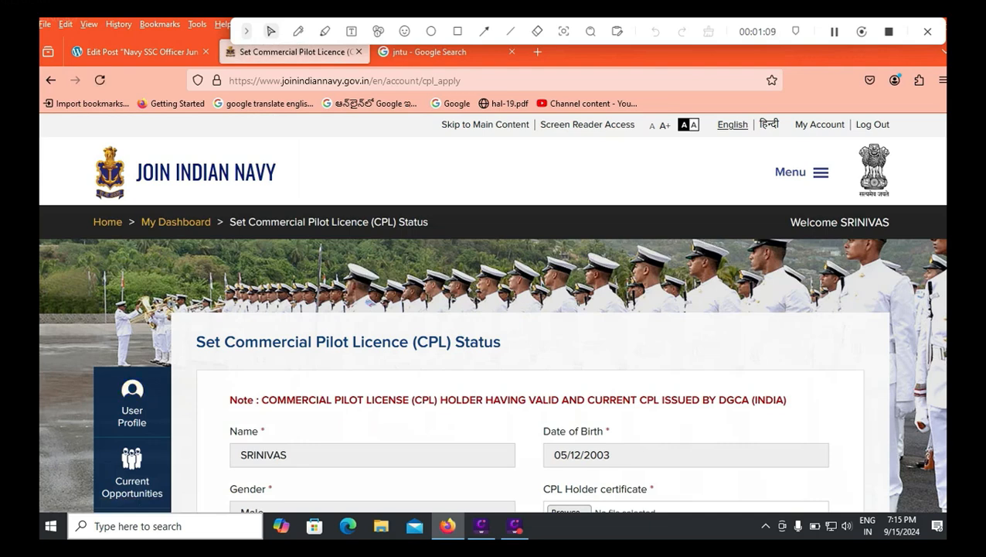
Step: Scroll down the Set CPL Status page requesting the CPL certificate
scroll(494, 312, down, 3)
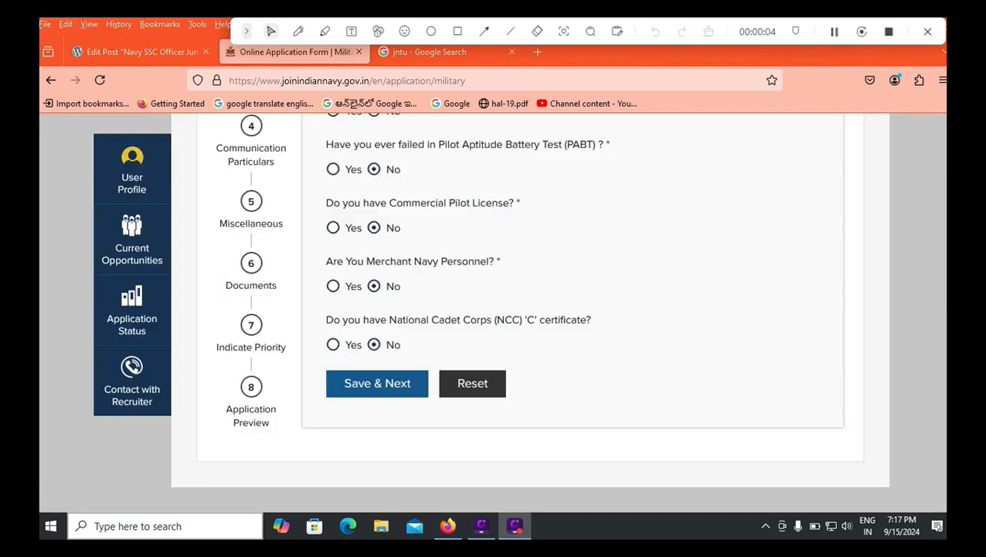
Step: Leave Merchant Navy and NCC 'C' certificate at No after viewing Wing/Grade options, and save the Military Record
click(333, 286)
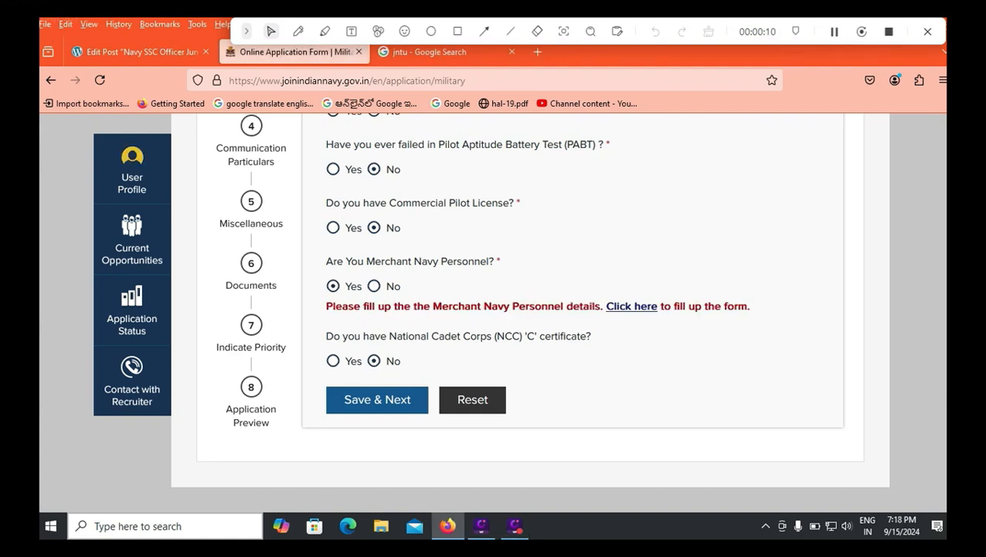
click(374, 286)
click(333, 361)
click(443, 417)
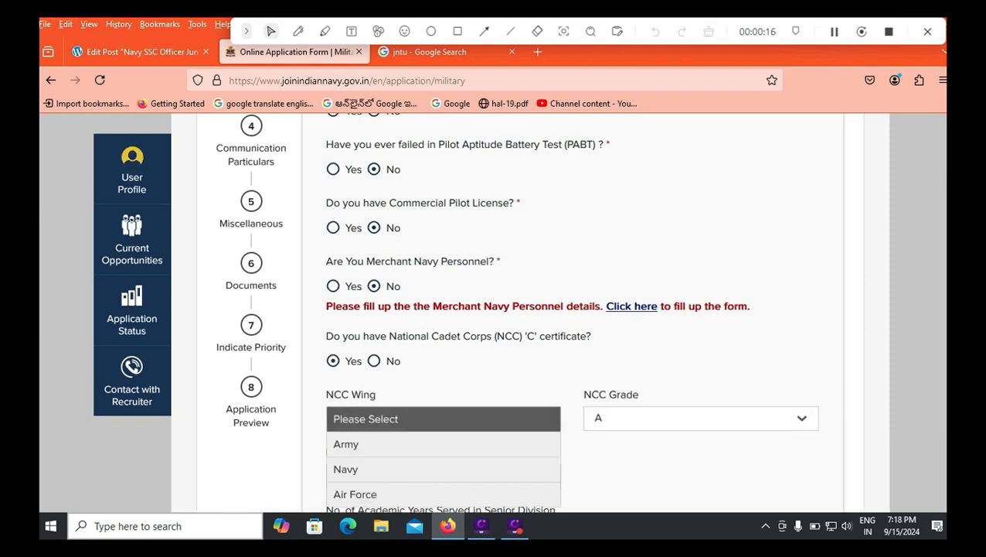
scroll(443, 448, down, 1)
scroll(443, 397, down, 1)
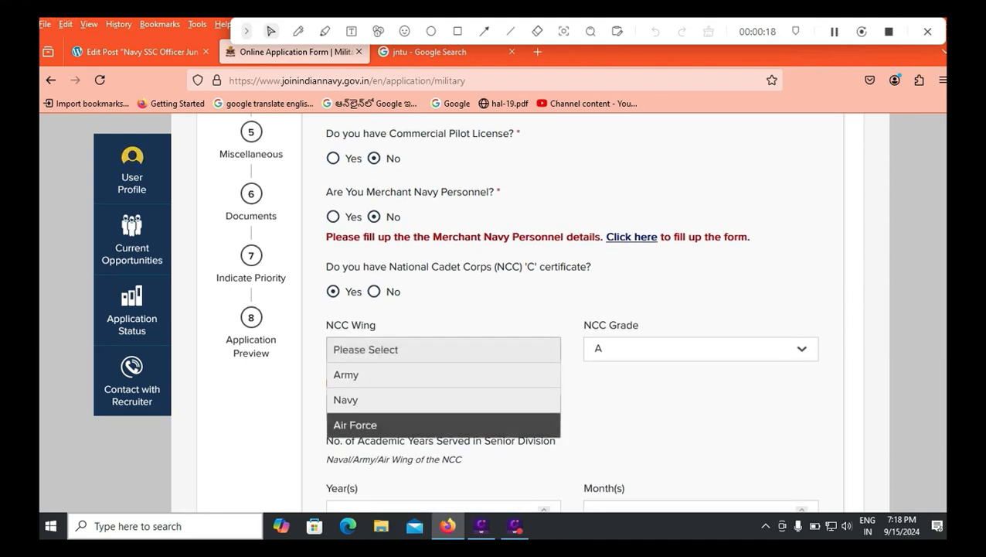
click(701, 349)
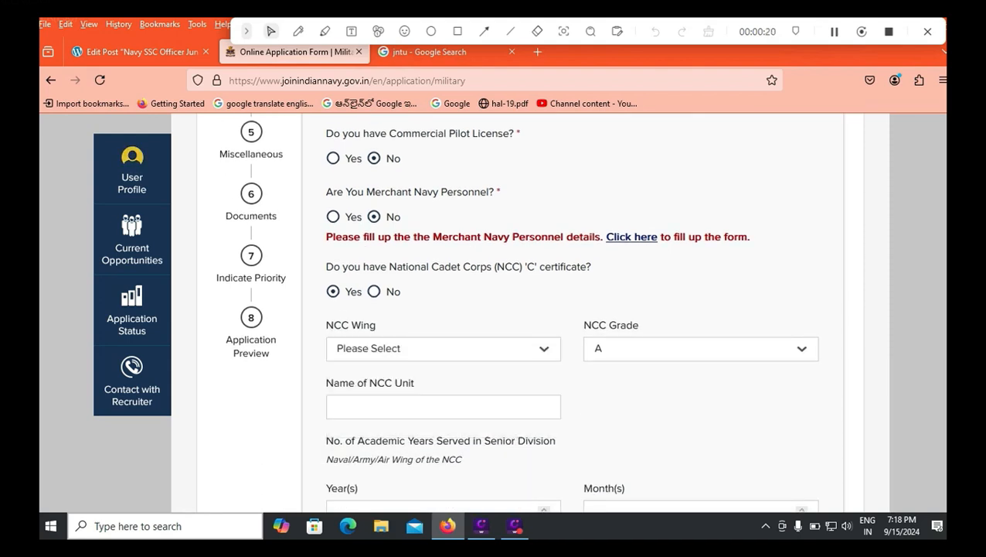
click(701, 348)
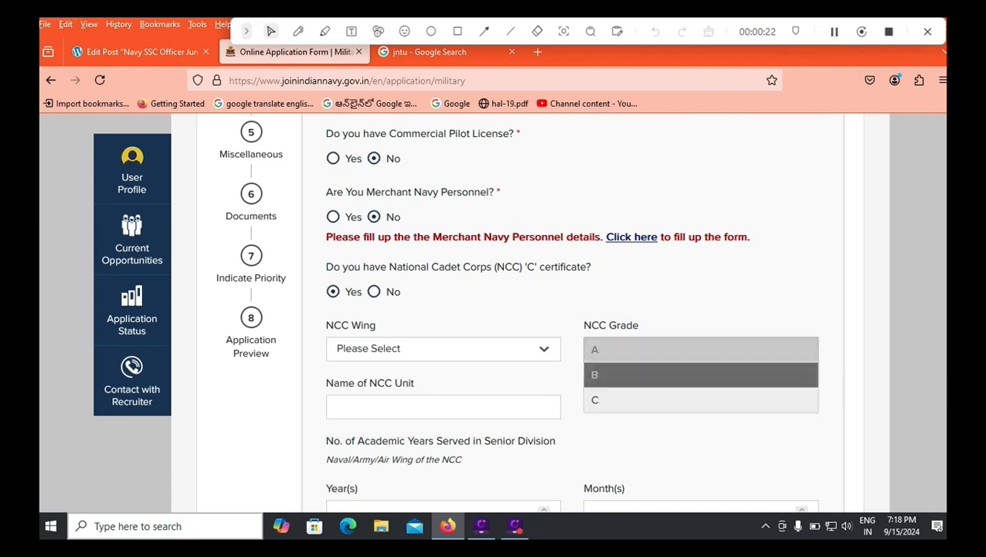
click(701, 350)
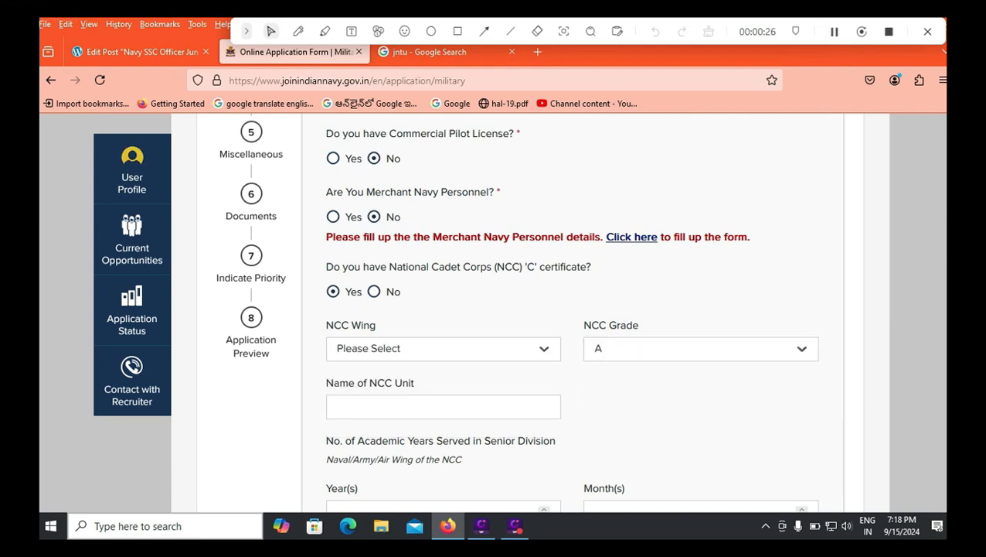
click(374, 291)
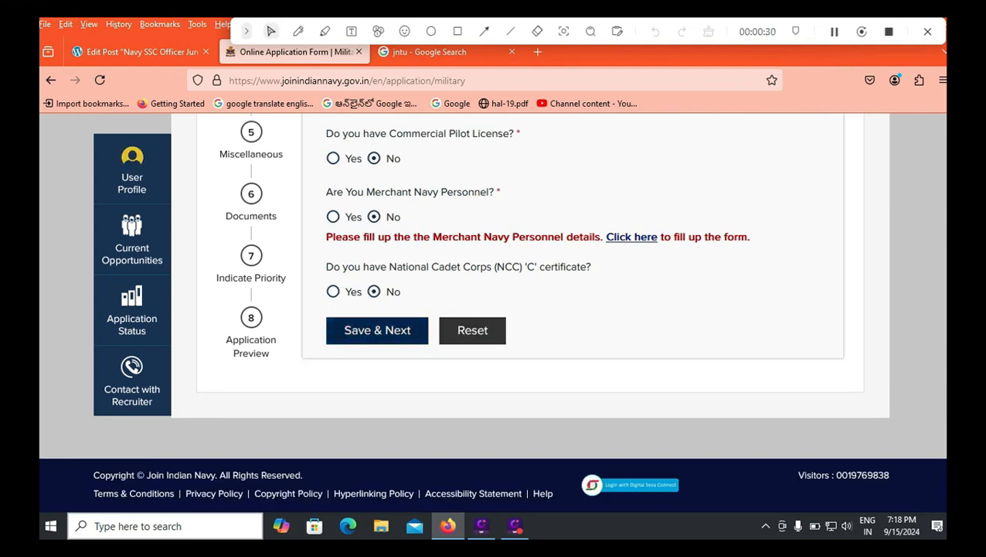
click(377, 331)
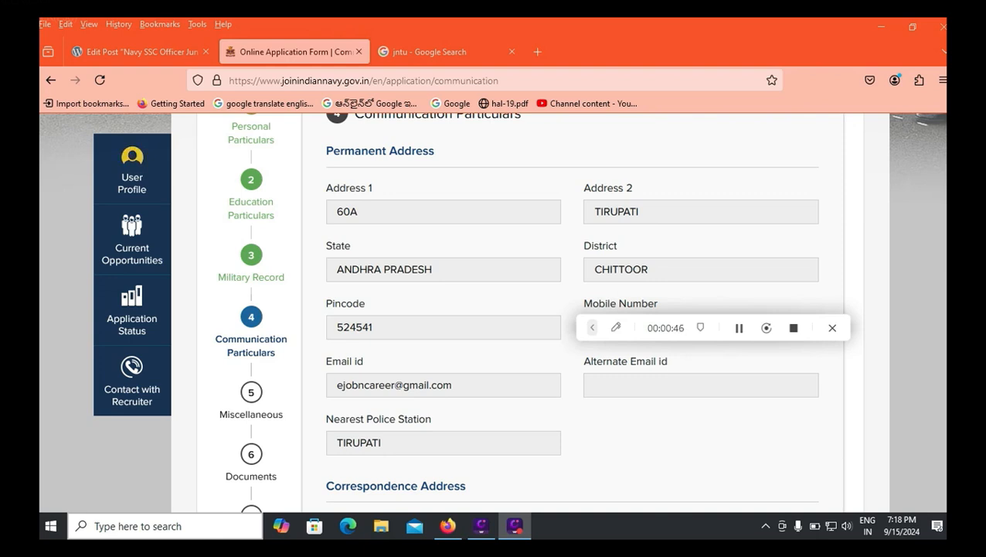
Step: Save Communication Particulars with the prefilled permanent and correspondence addresses unchanged
scroll(573, 309, down, 5)
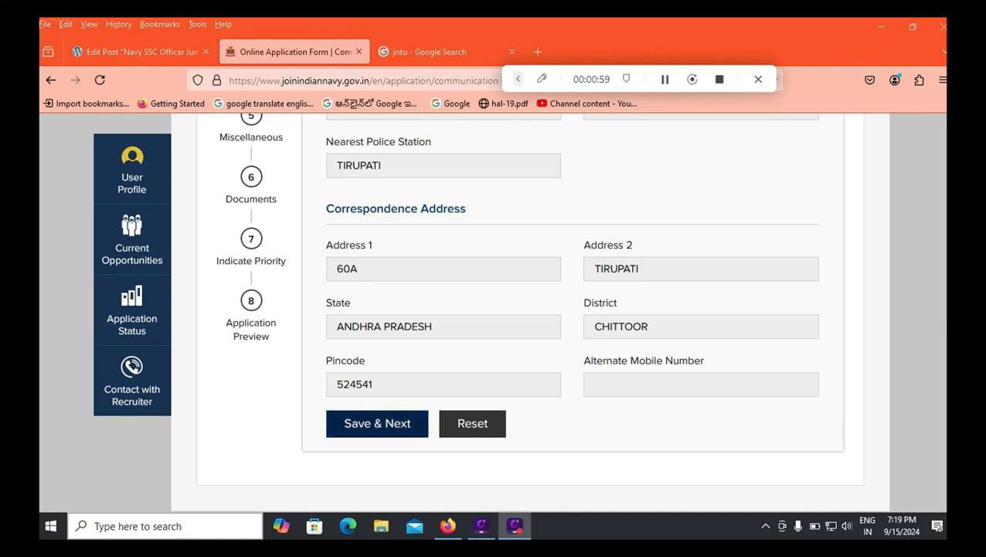
click(377, 424)
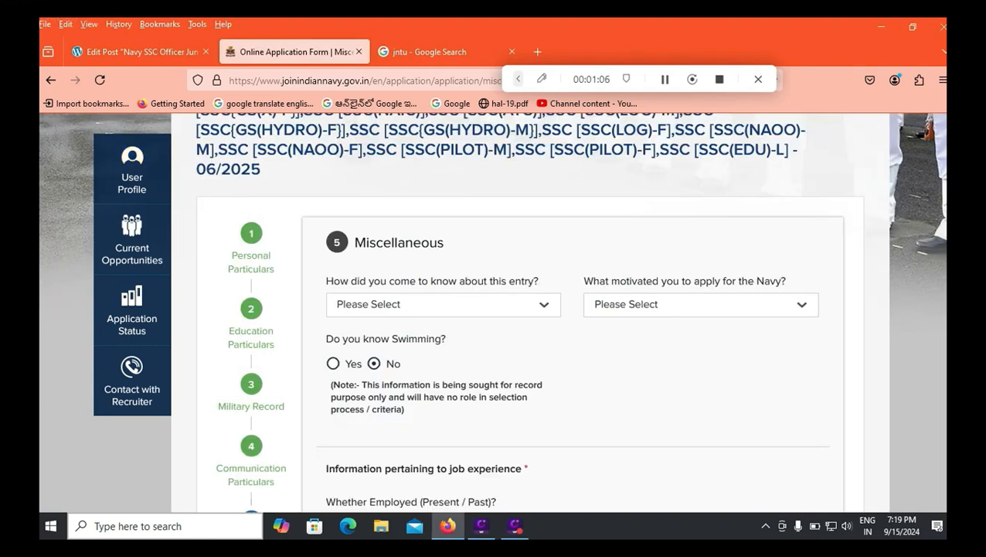
Step: Choose Employment News as the source and Looking at Navy Ads on Television as motivation
click(443, 304)
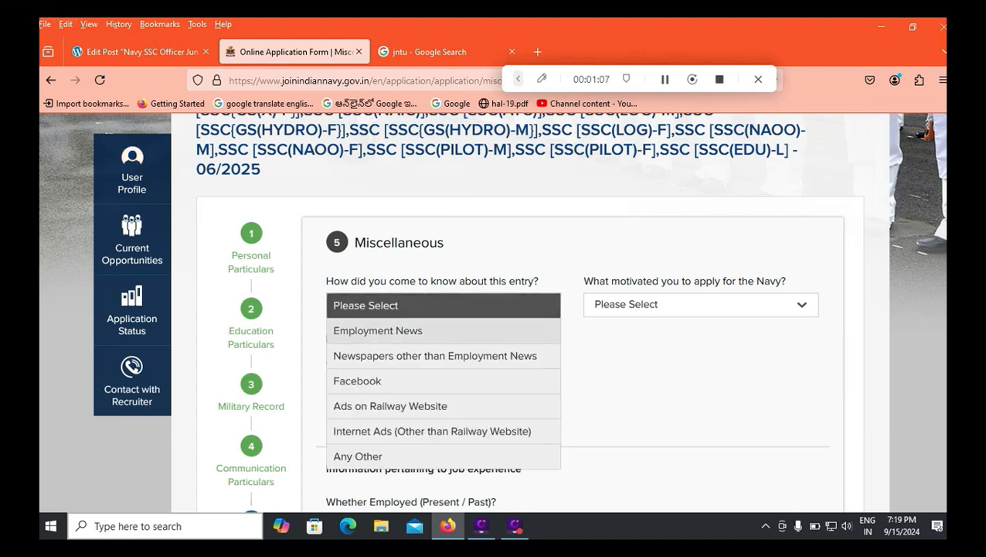
key(Down)
key(Return)
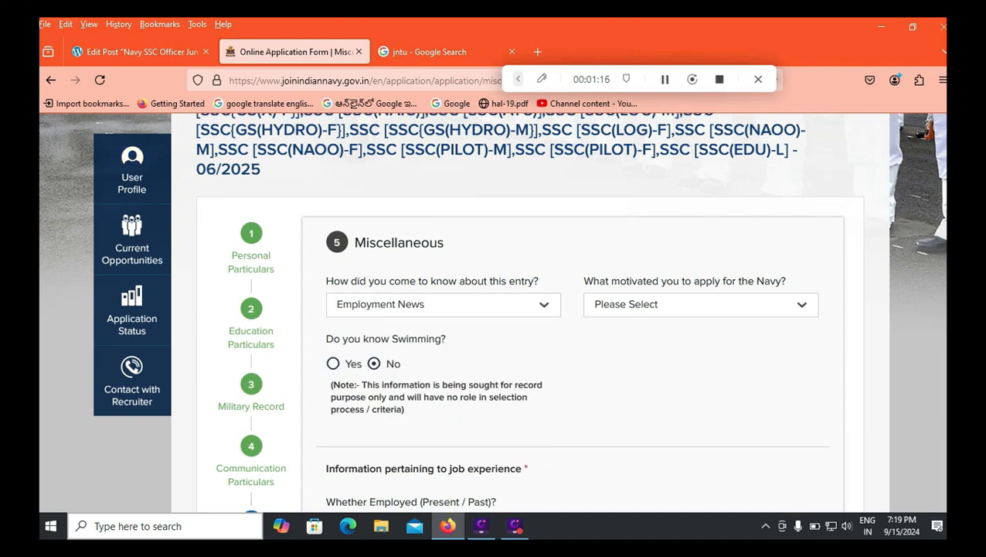
click(701, 304)
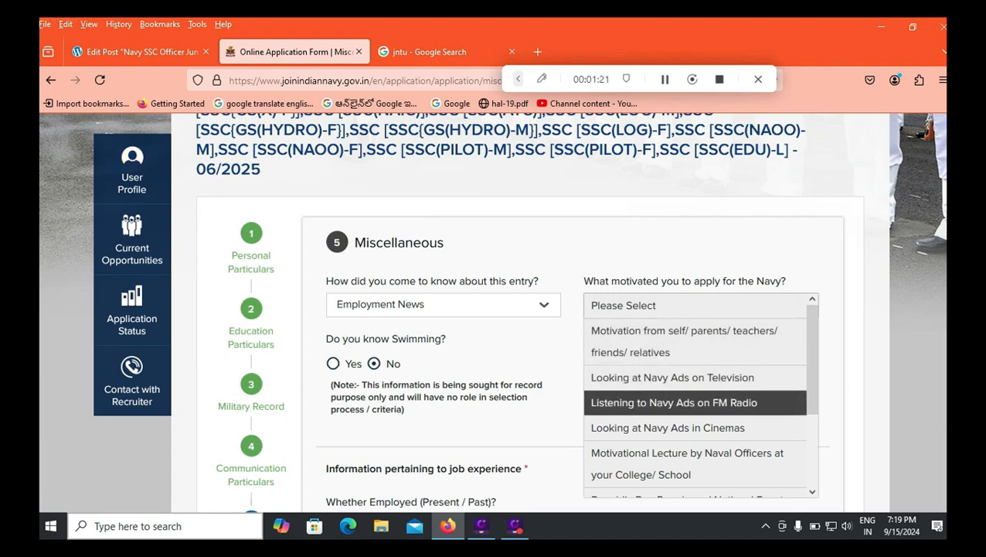
scroll(696, 394, down, 3)
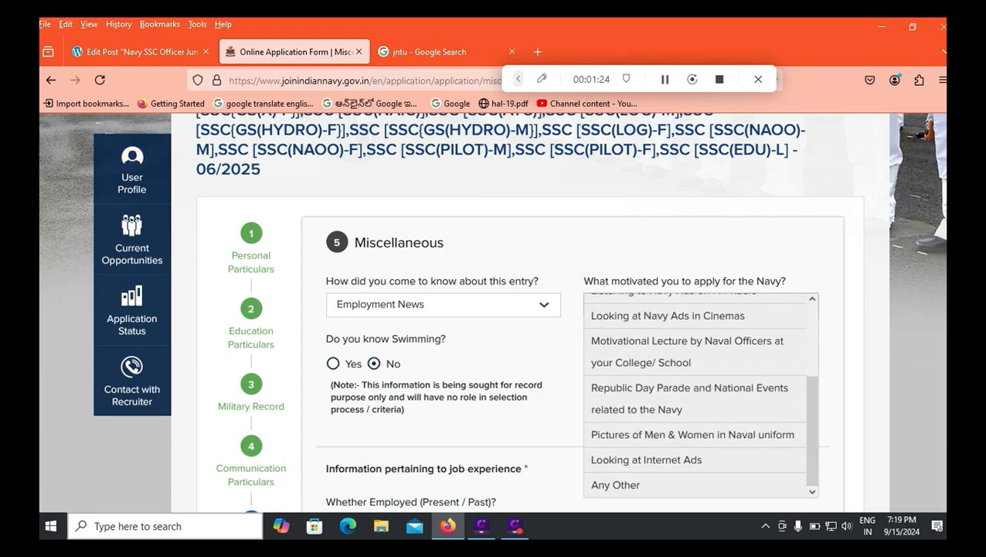
scroll(696, 395, up, 4)
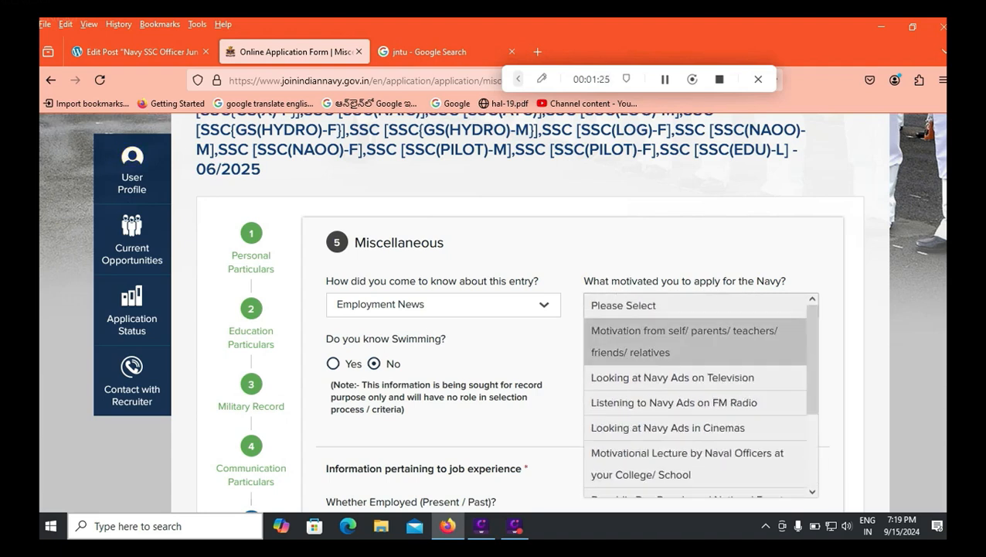
click(672, 378)
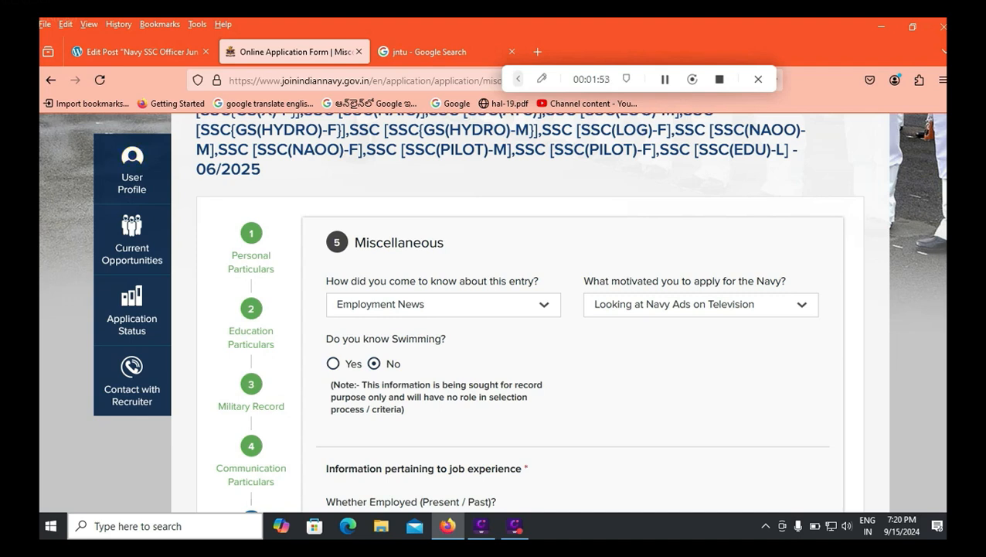
Step: Keep Whether Employed at No with 0 years' experience and save the Miscellaneous step
scroll(526, 309, down, 1)
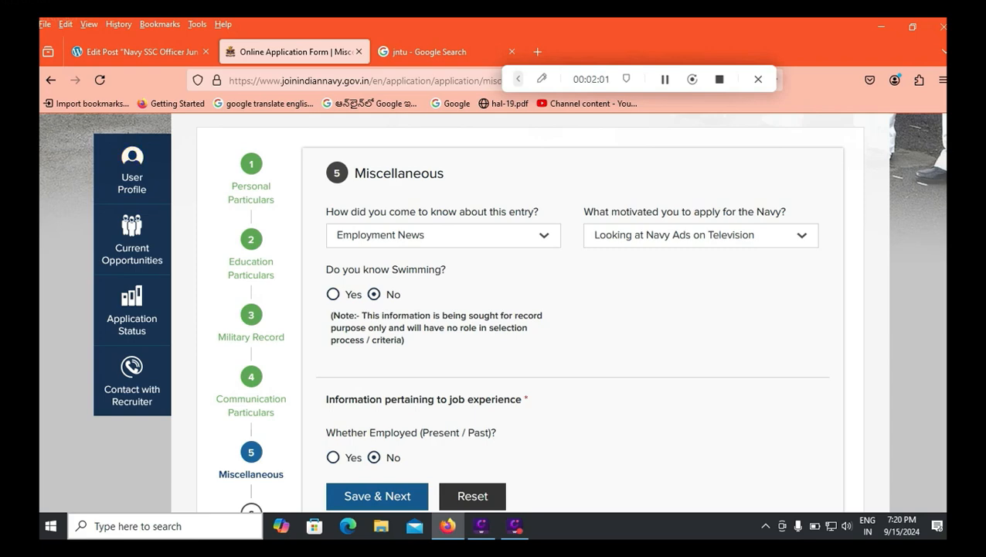
scroll(495, 309, down, 2)
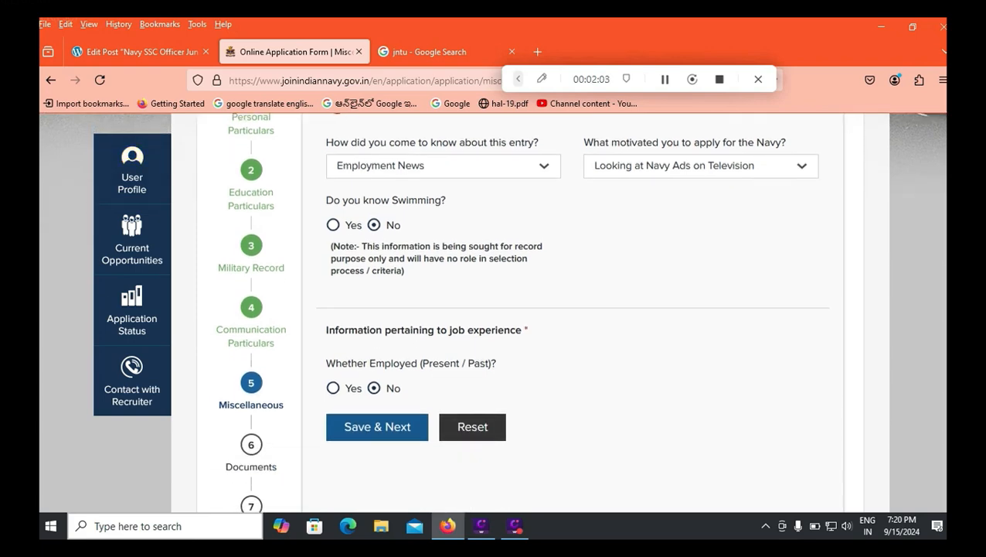
click(333, 388)
scroll(494, 312, down, 1)
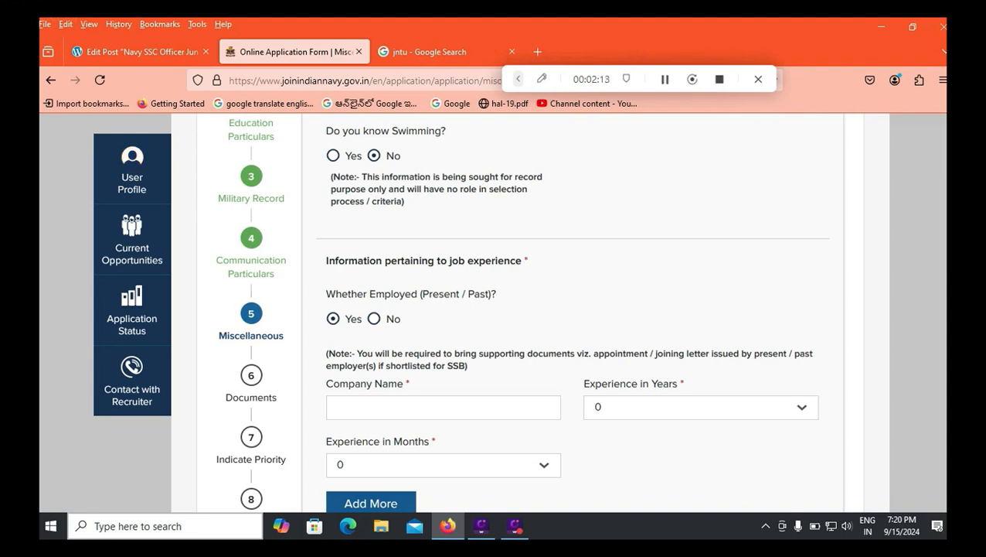
click(700, 407)
click(700, 408)
click(375, 318)
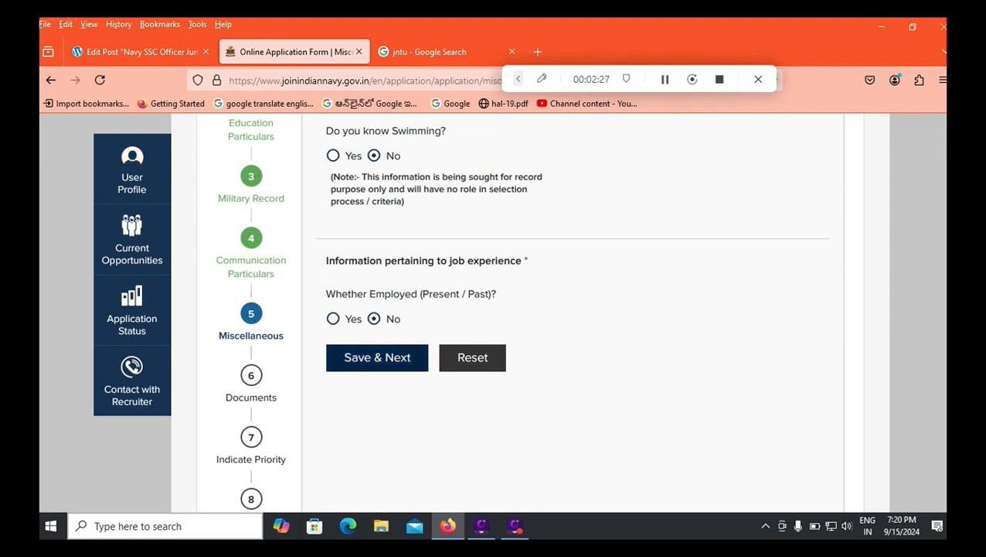
click(377, 358)
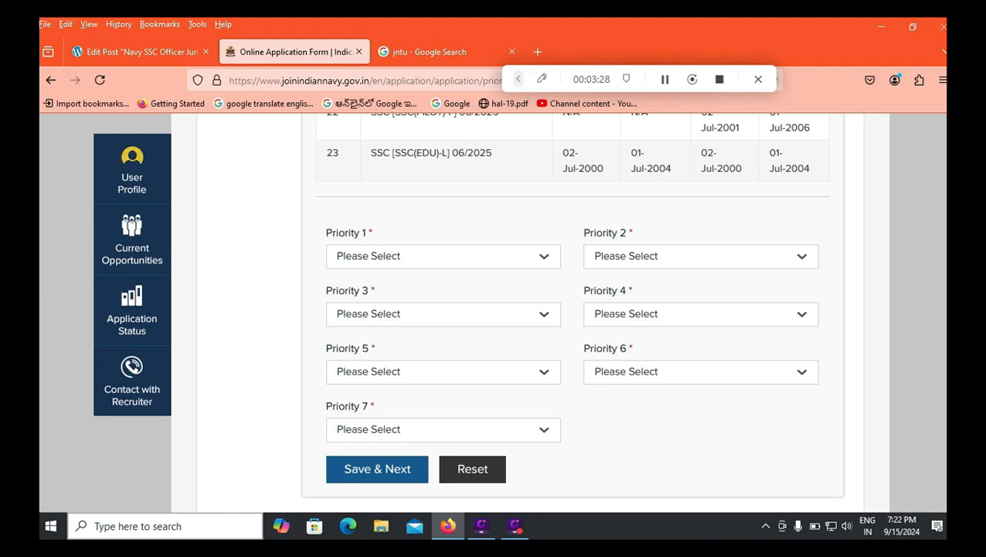
Step: Set Priority 1 to SSC [SSC{GS(X)-M}] 06/2025 after browsing the available entries
click(443, 255)
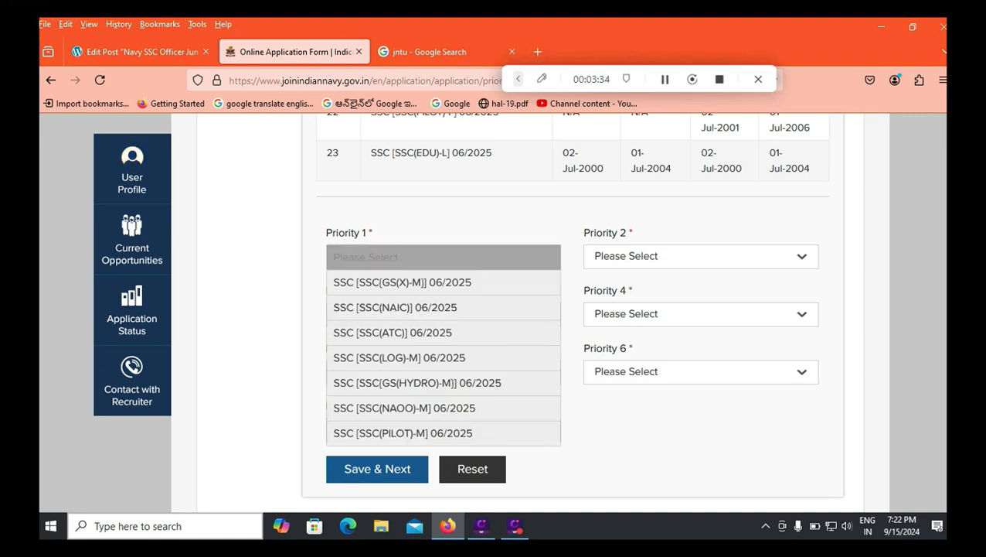
scroll(572, 309, up, 10)
scroll(572, 309, up, 5)
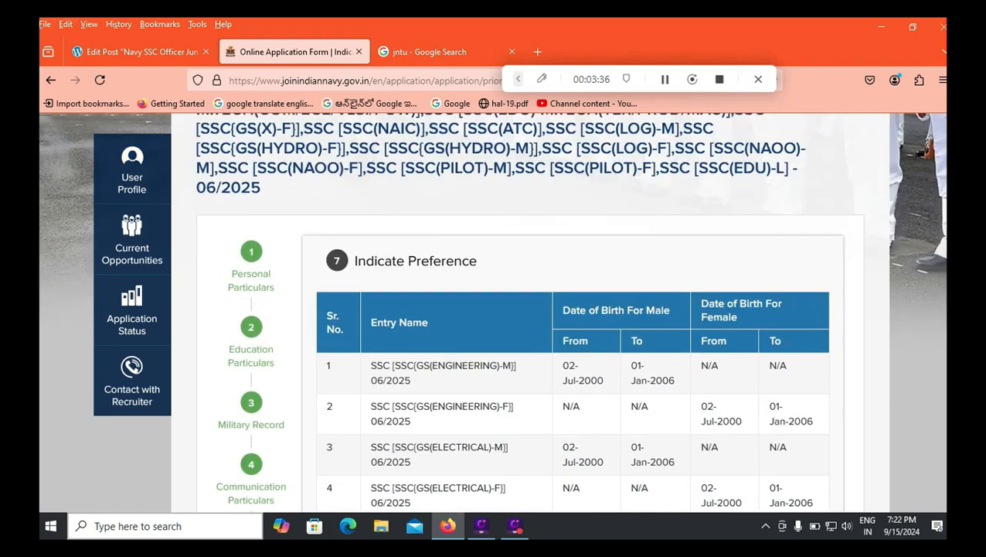
scroll(572, 310, down, 2)
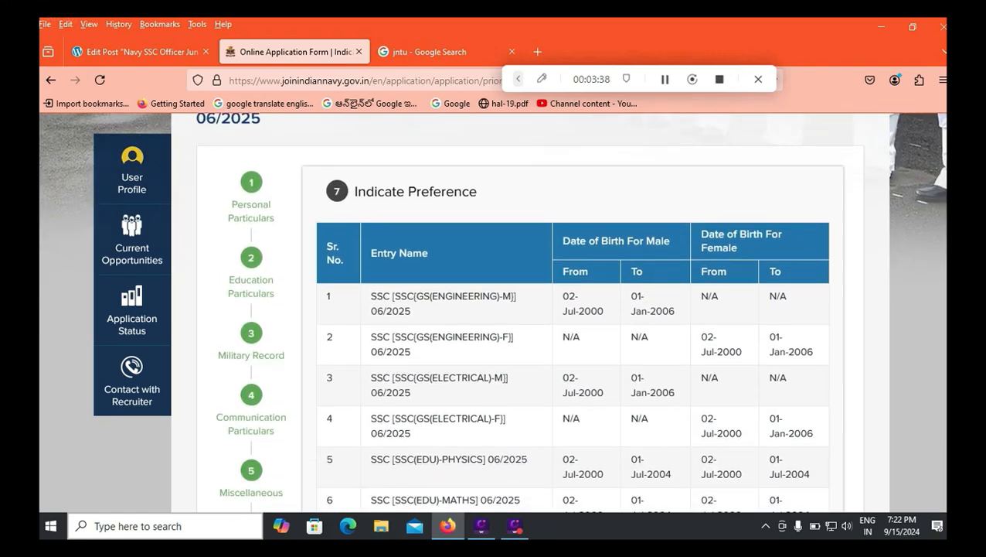
scroll(572, 309, down, 5)
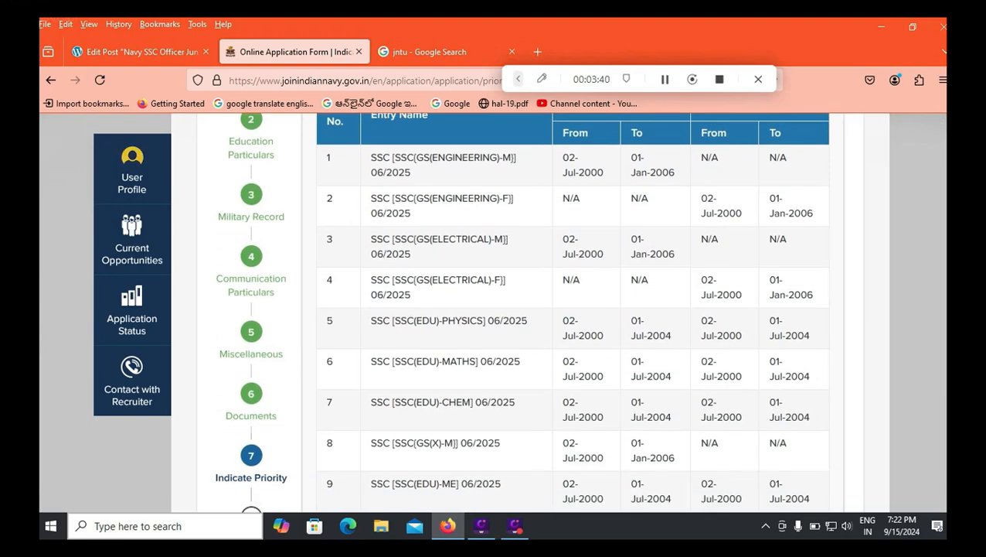
scroll(573, 309, down, 6)
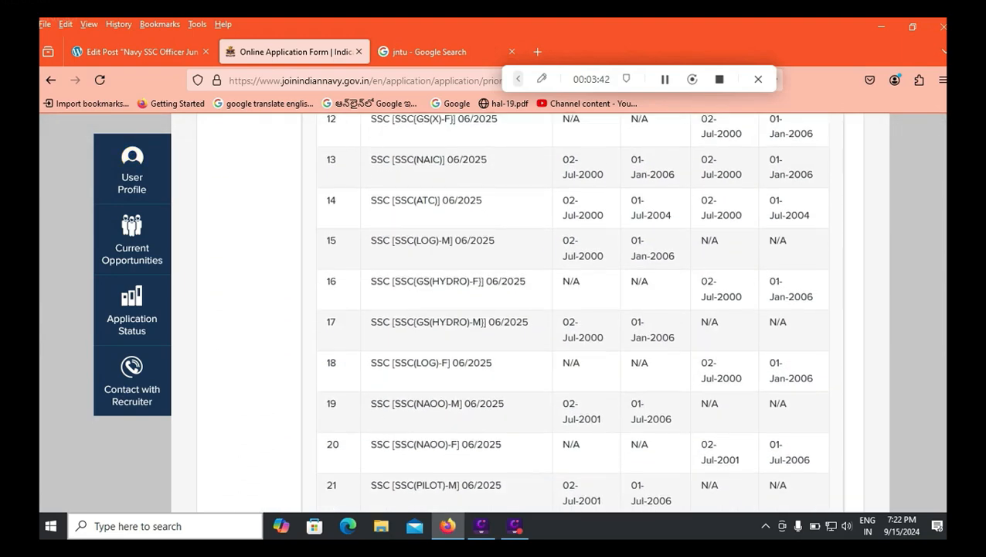
scroll(573, 309, down, 3)
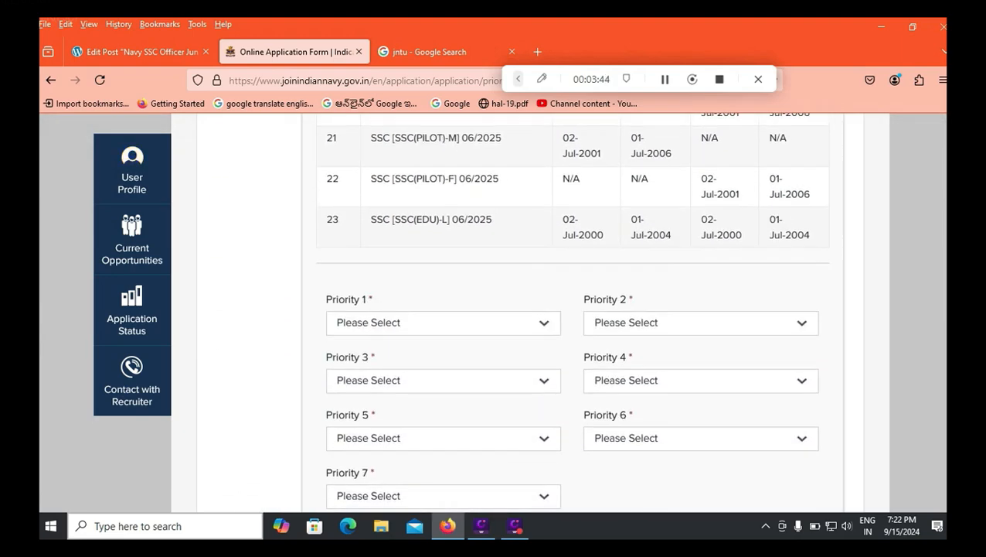
click(443, 256)
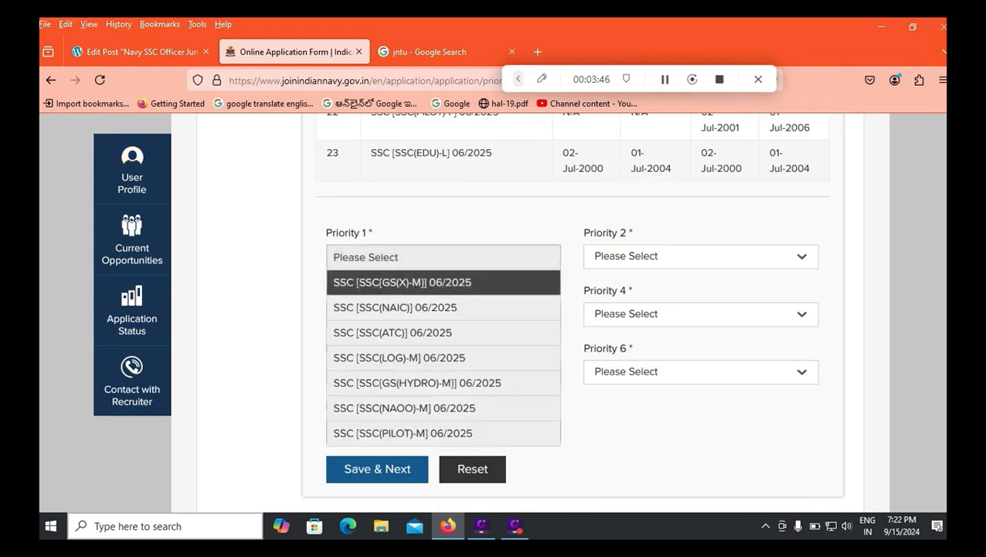
click(433, 282)
Step: Set Priority 2 to GS(X)-M, Priority 3 to SSC(ATC) and Priority 4 to SSC(LOG)-M 06/2025
click(700, 256)
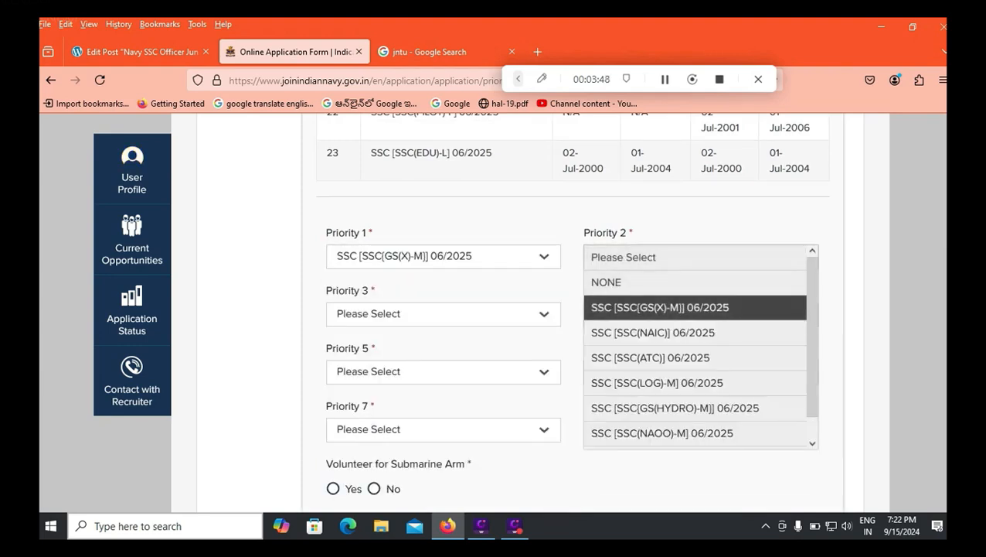
click(659, 307)
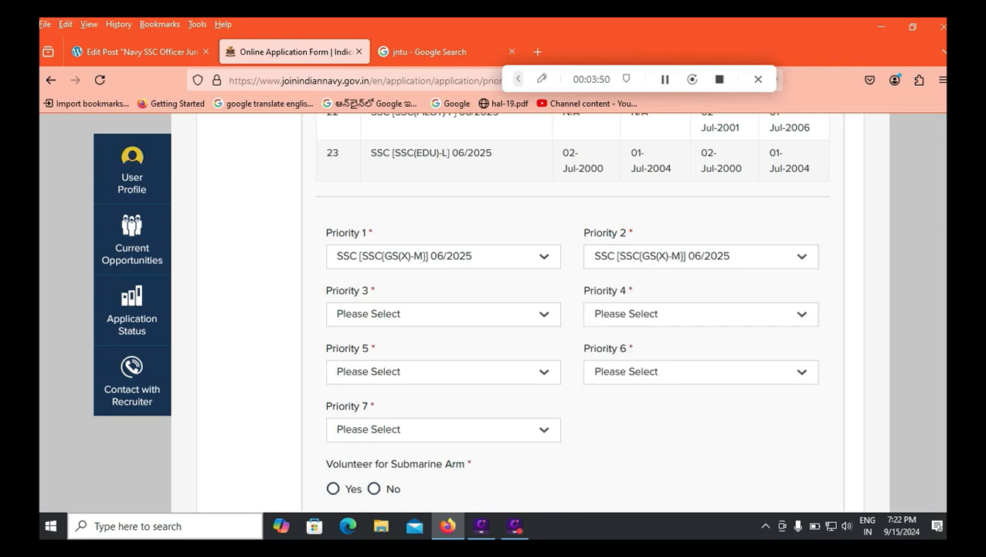
click(443, 313)
click(386, 410)
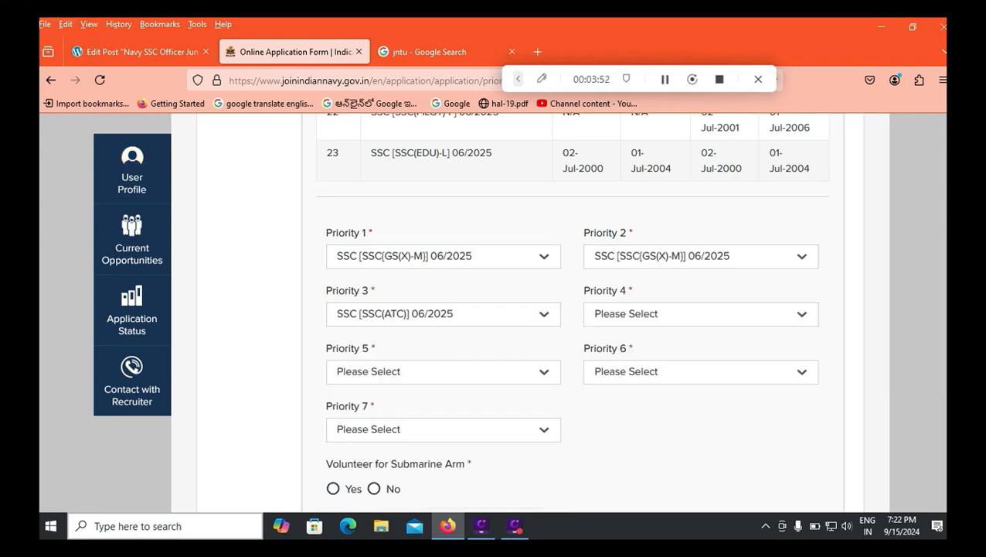
click(701, 313)
click(657, 438)
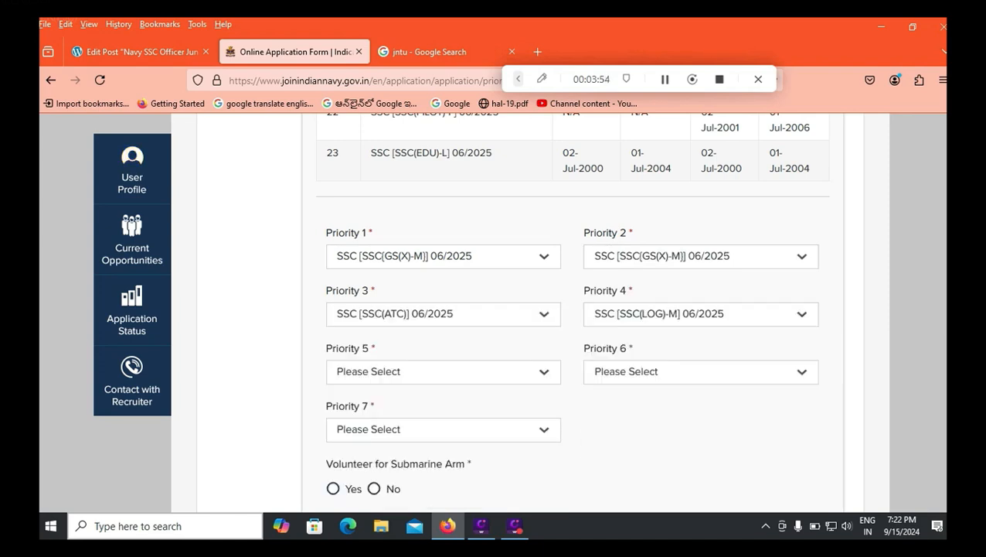
scroll(572, 309, down, 2)
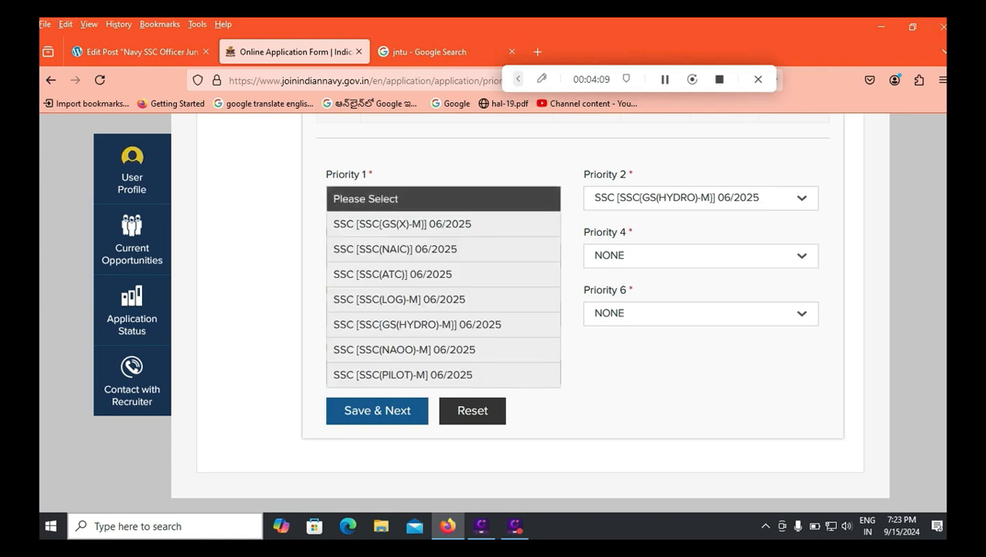
Step: Set Priority 2 to NONE, leaving SSC(NAIC) 06/2025 as the only priority, and accept the warning
click(702, 198)
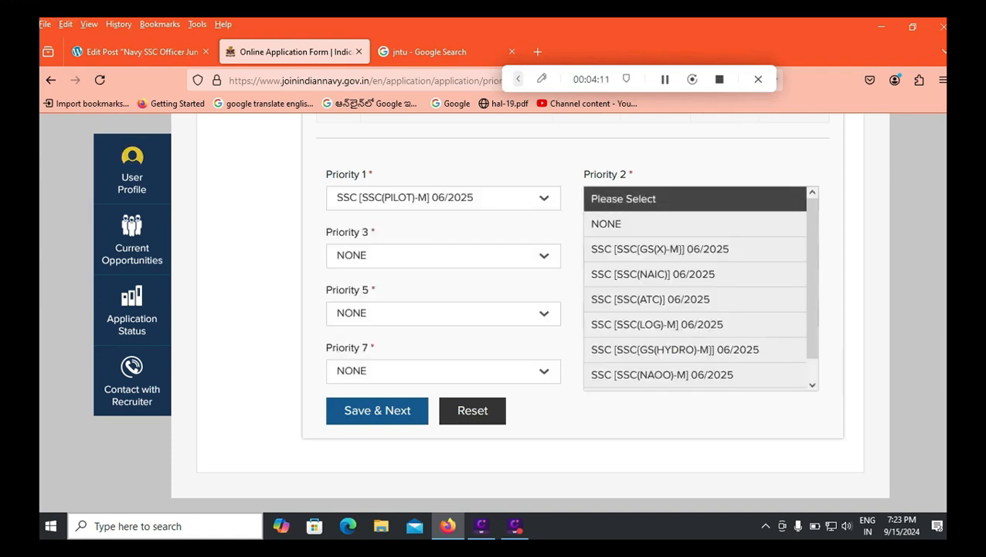
click(681, 224)
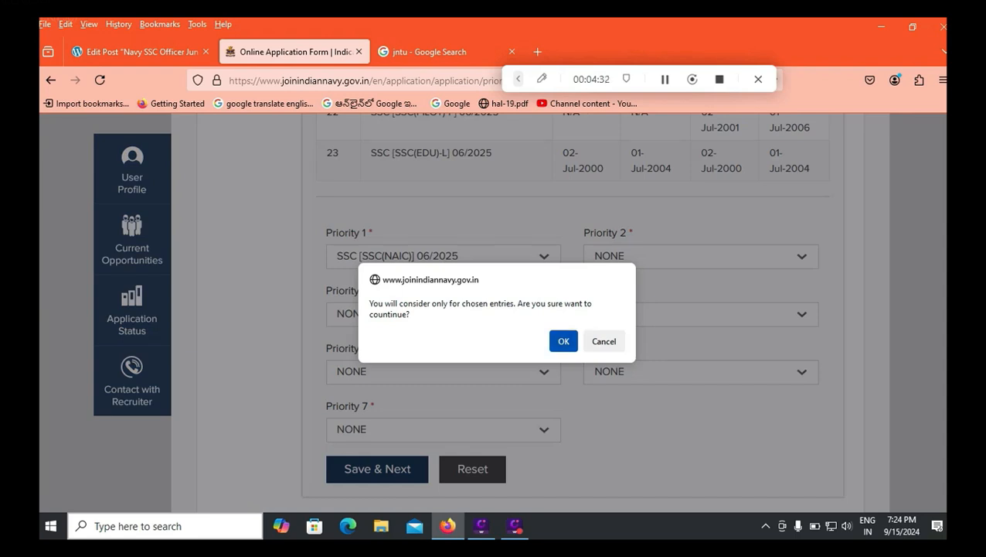
key(Return)
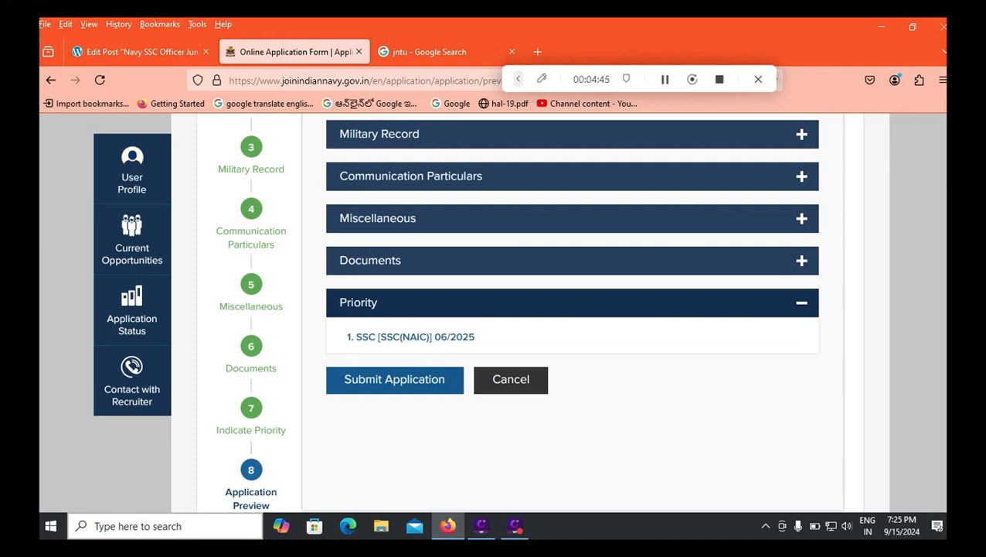
Step: Start submitting the application, then cancel at the confirmation dialog
click(665, 79)
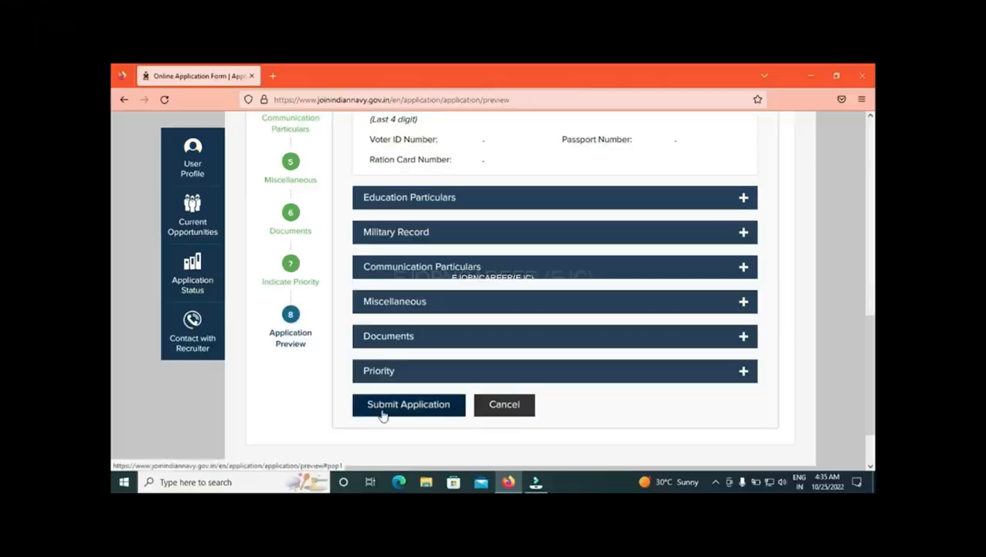
click(382, 413)
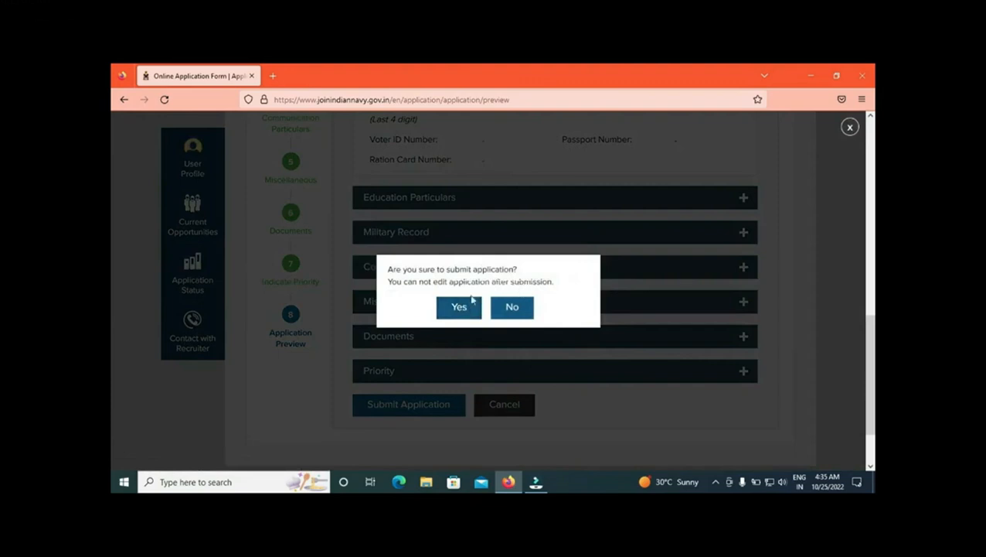
click(512, 308)
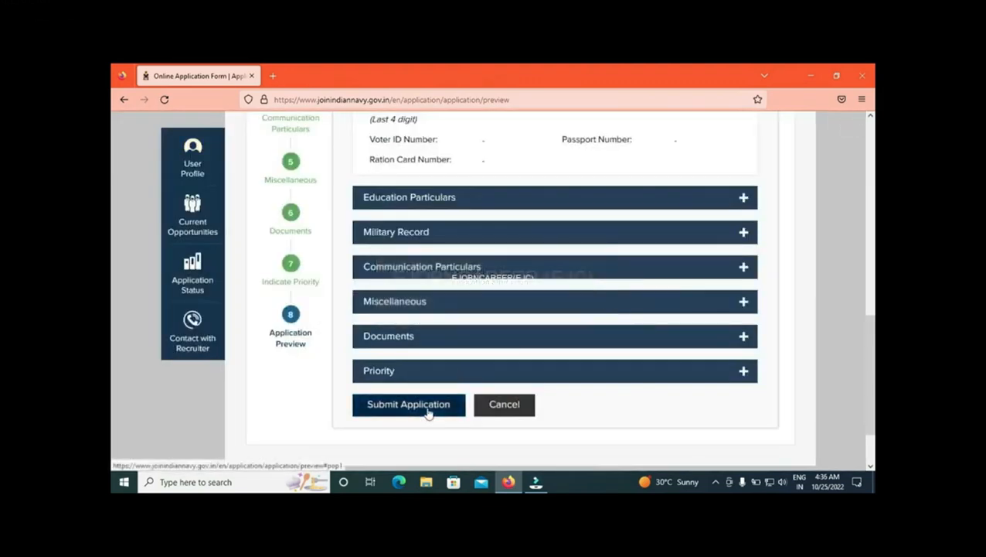
Step: Reload the Application Preview and submit the application, confirming Yes
click(305, 340)
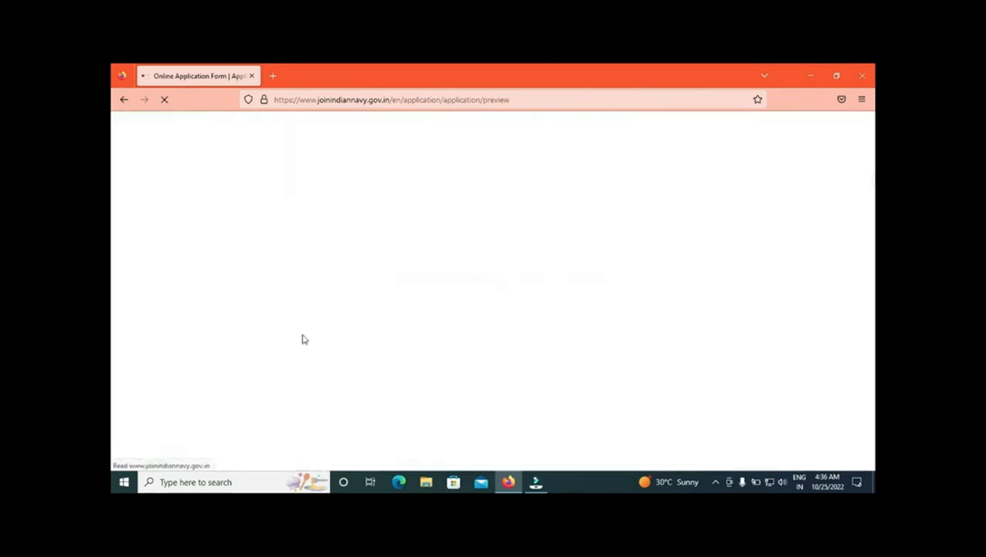
scroll(426, 337, down, 2)
click(425, 332)
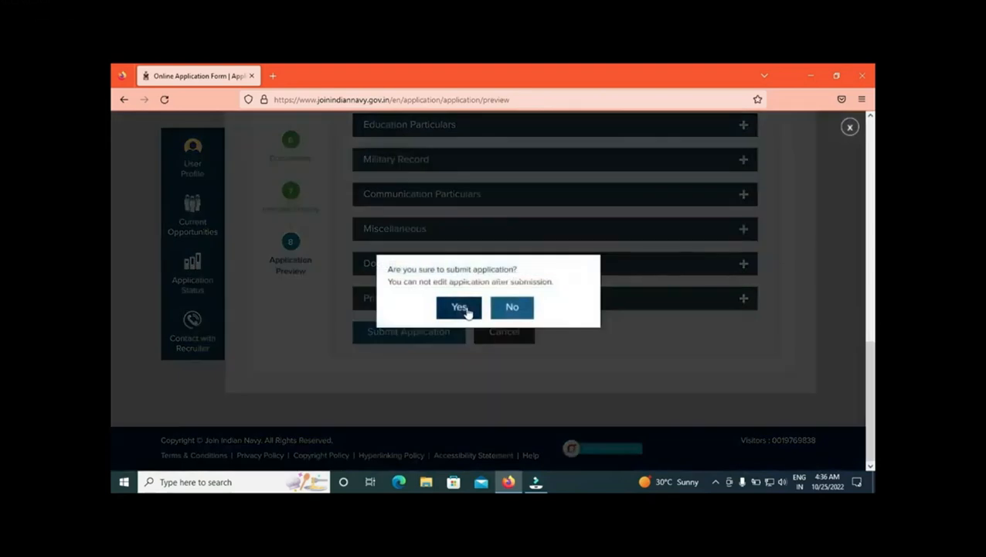
click(467, 309)
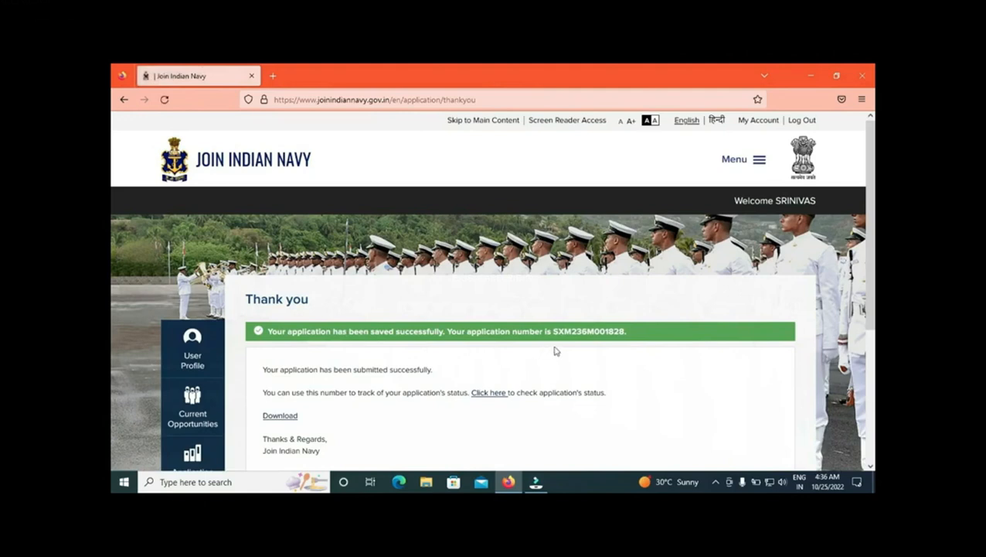
scroll(110, 306, down, 2)
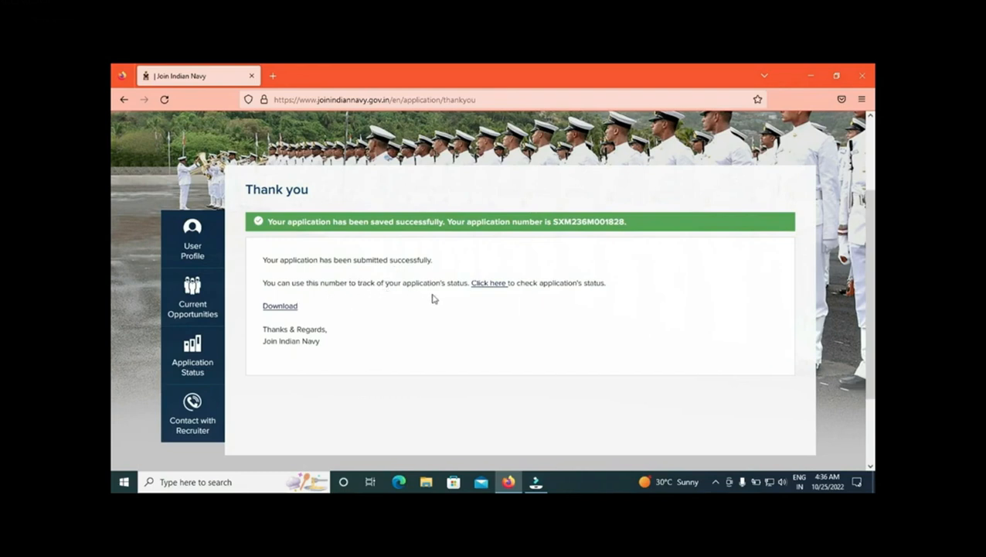
scroll(111, 321, down, 1)
scroll(111, 321, up, 4)
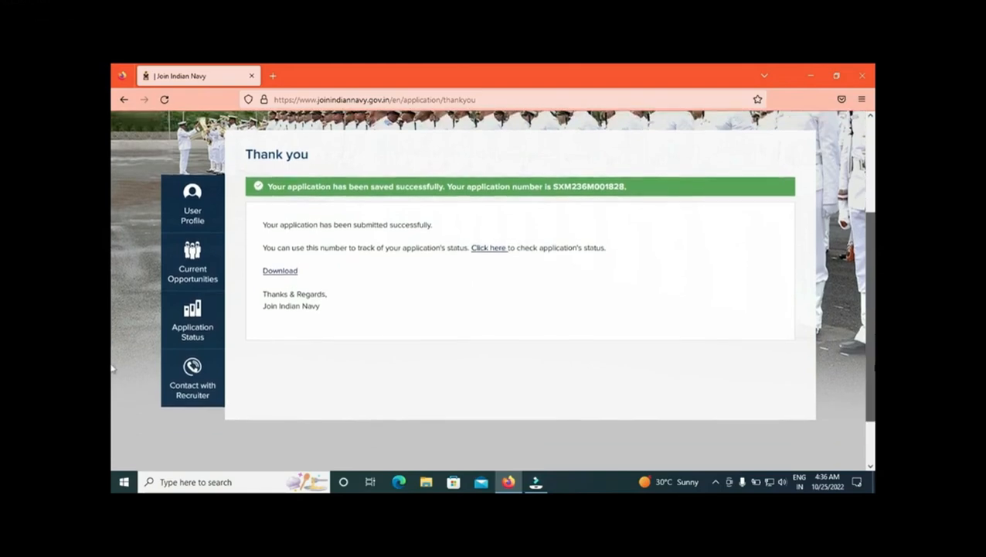